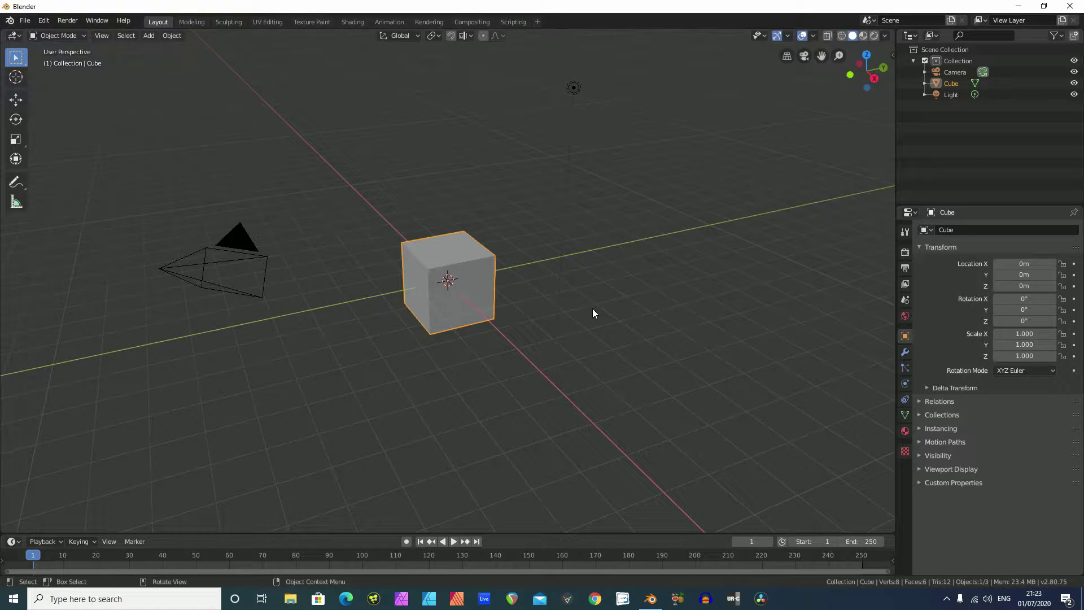
With the Move tool active, delete the default cube and switch to the right orthographic view.
click(16, 100)
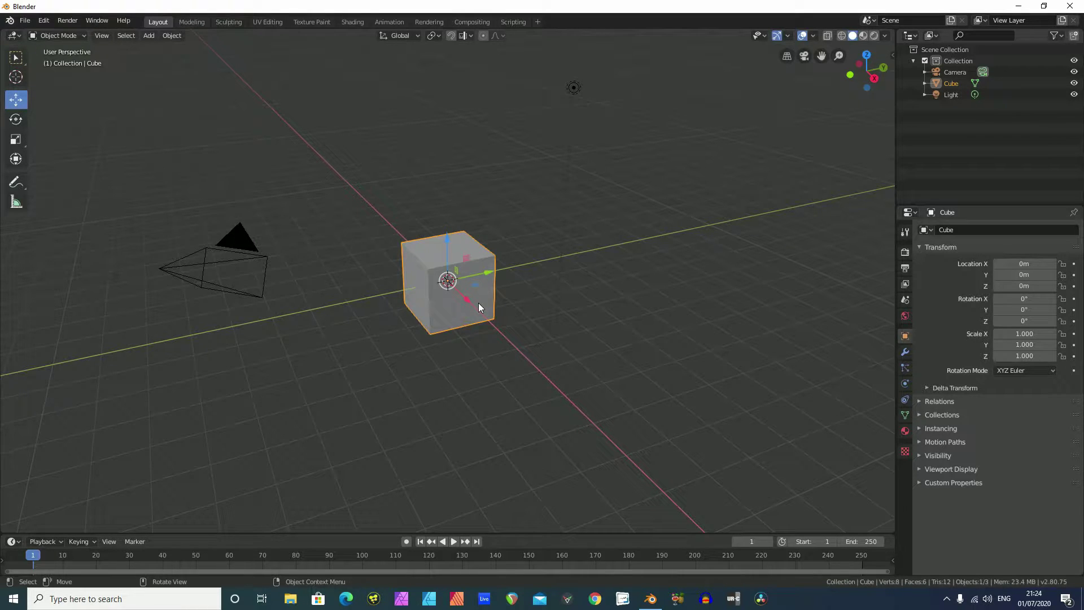
key(Delete)
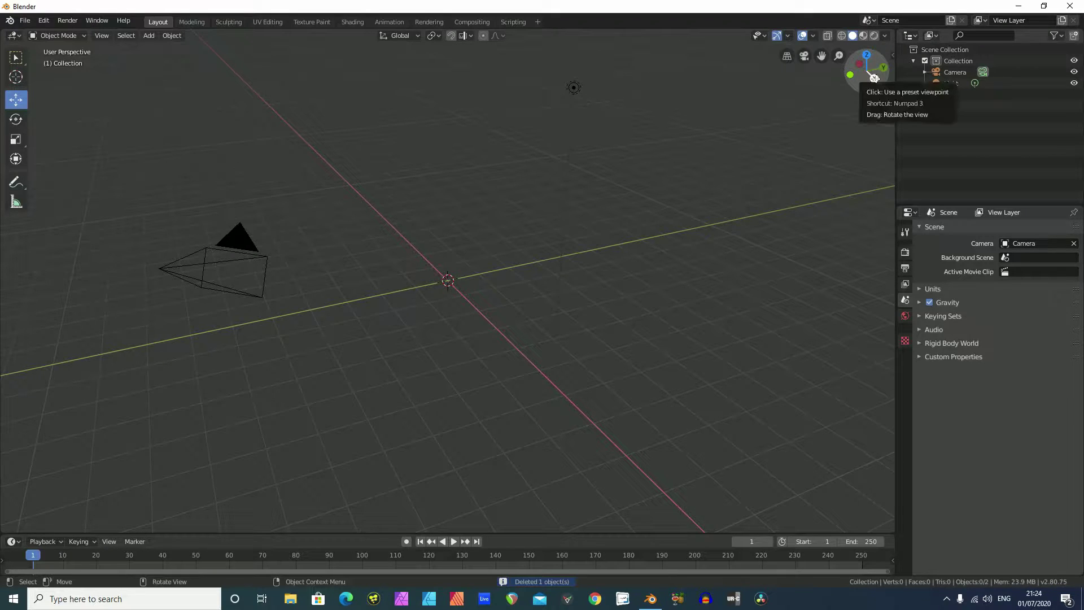
click(874, 78)
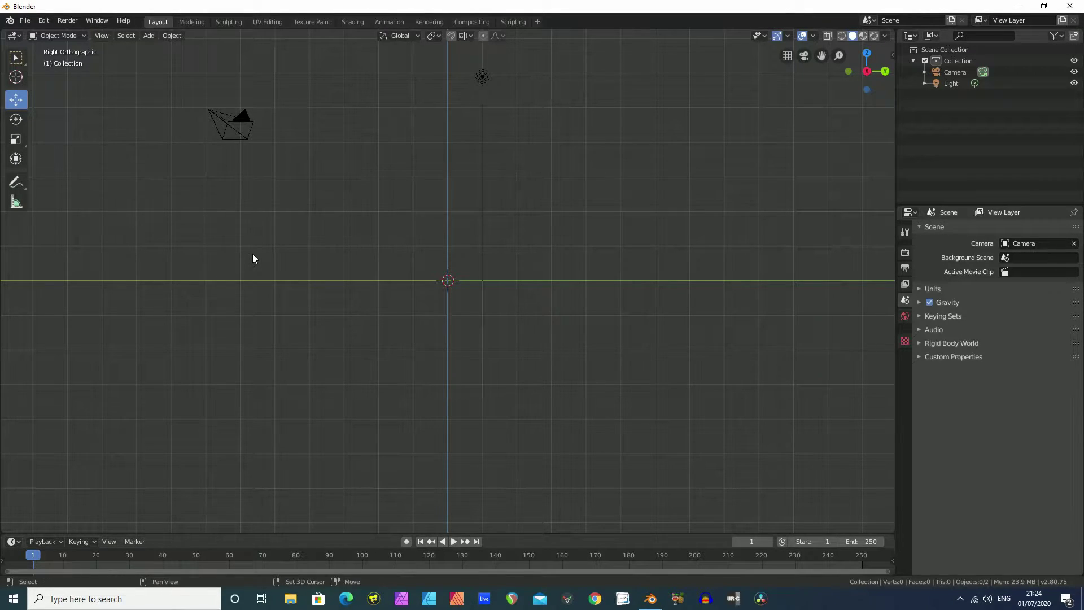
Add a cylinder mesh at the origin and set its vertex count to 20.
key(shift+a)
mouse_move(253, 257)
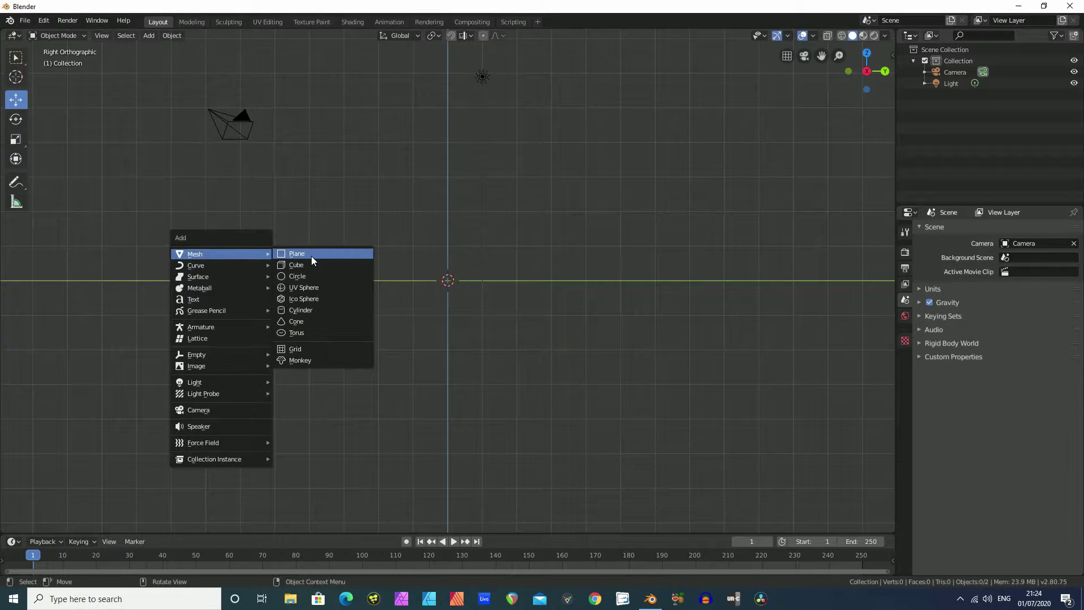
click(313, 309)
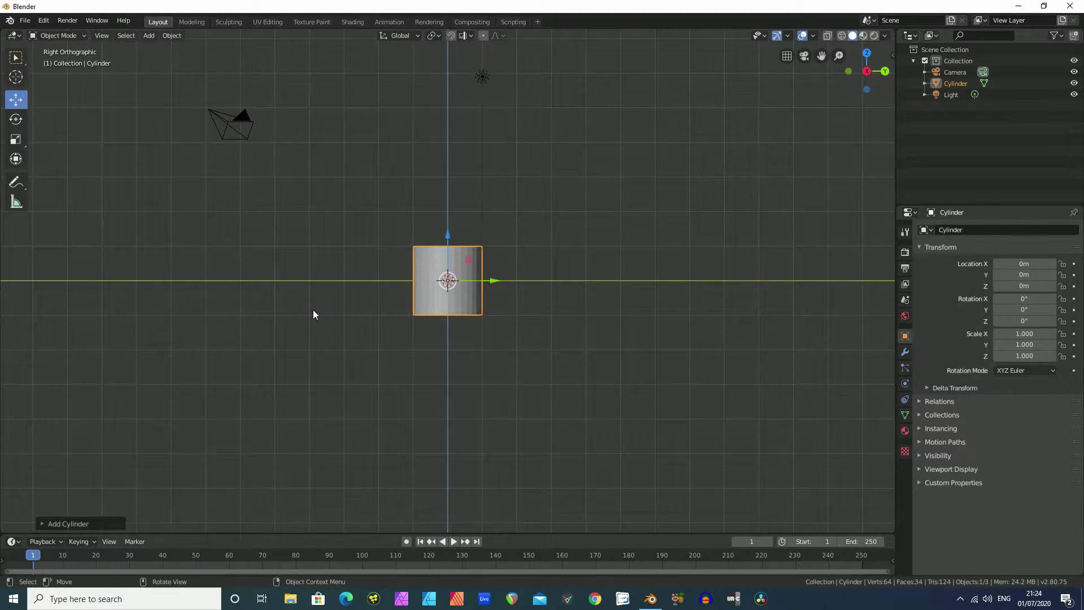
click(42, 524)
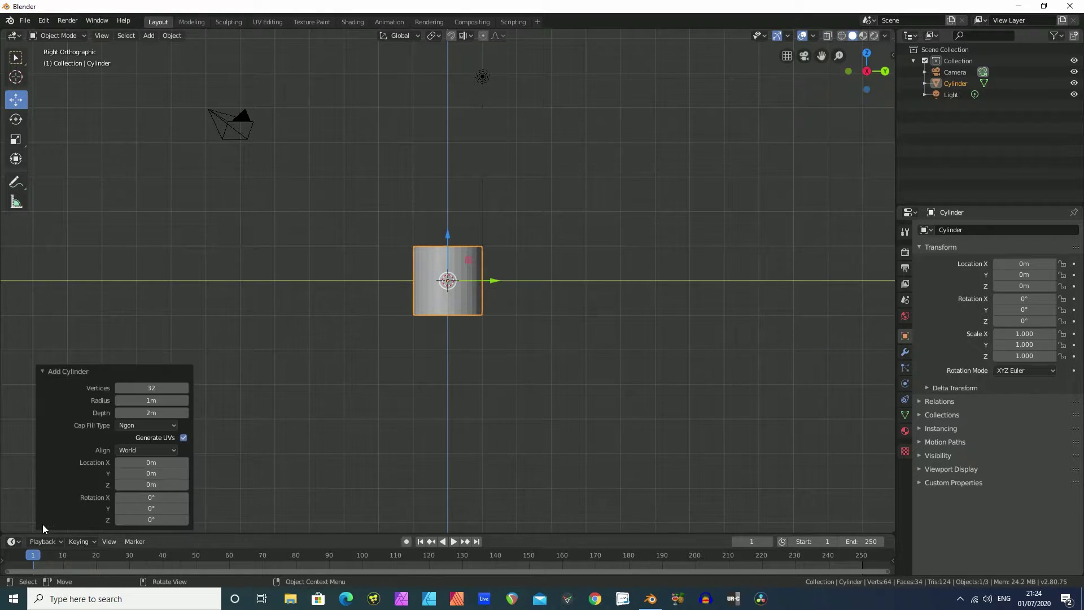
click(162, 389)
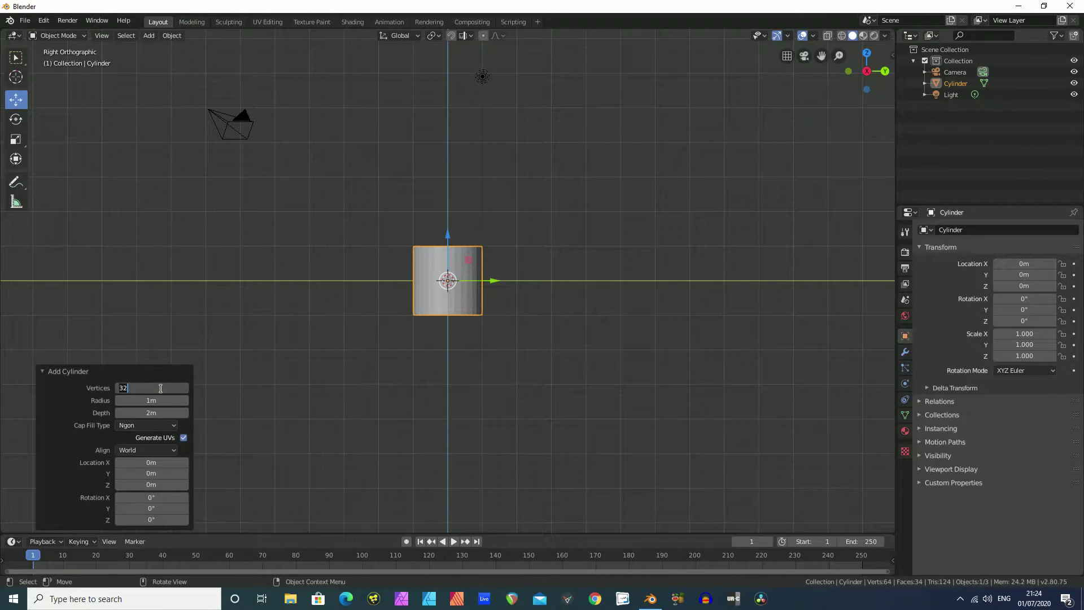
text(20)
key(Return)
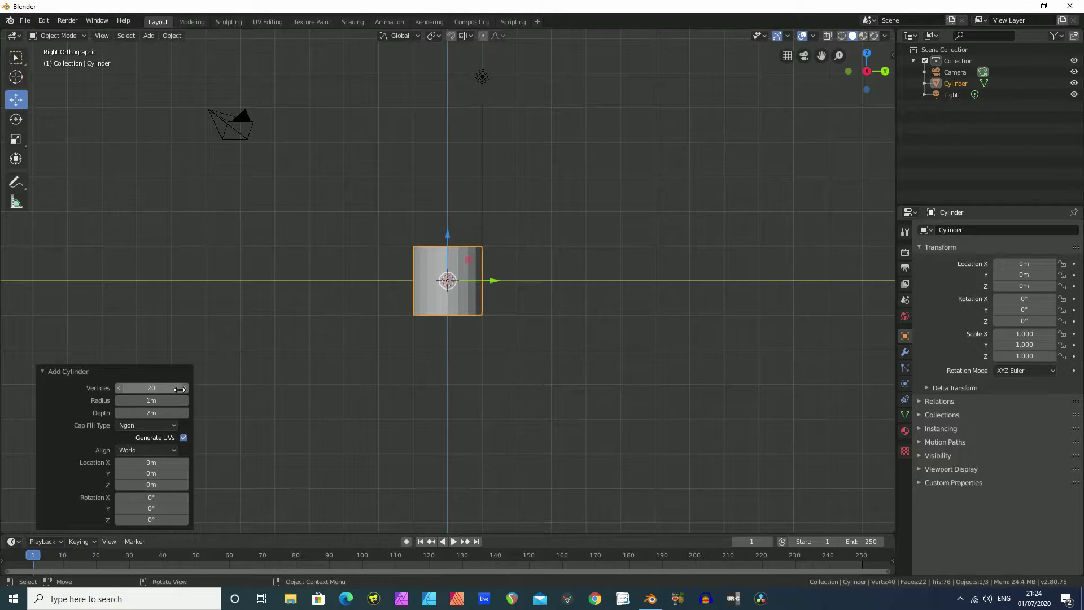
click(43, 371)
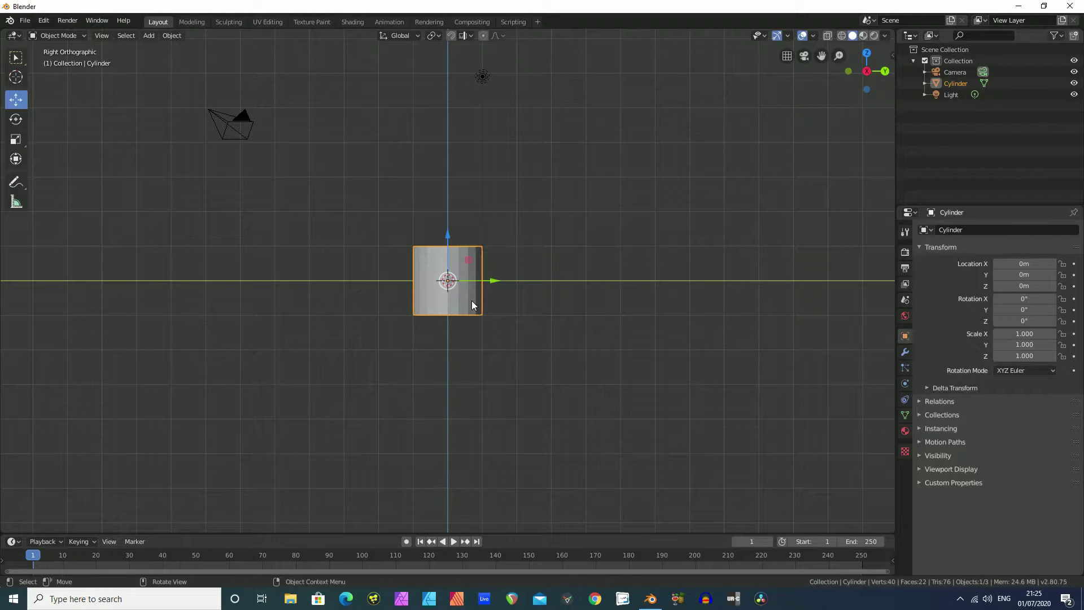
Rotate the cylinder 90 degrees about the global X axis.
key(r)
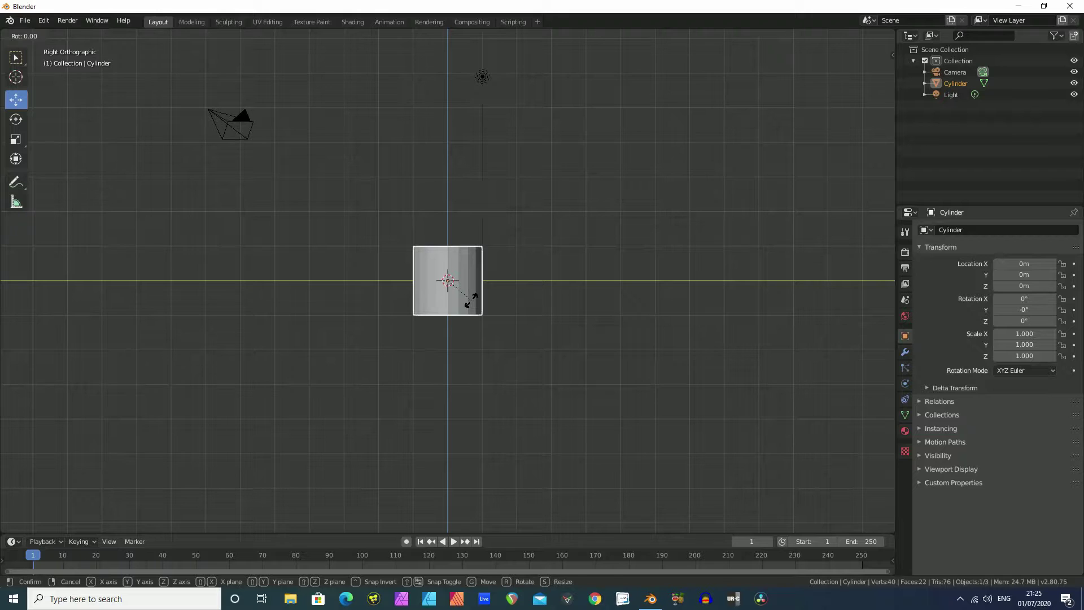
key(x)
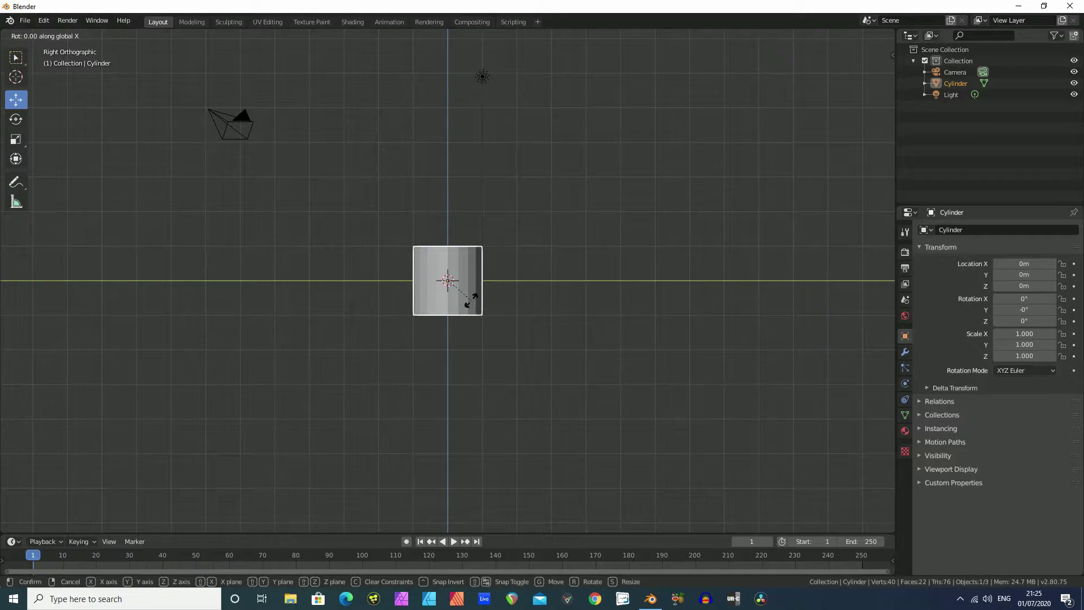
text(90)
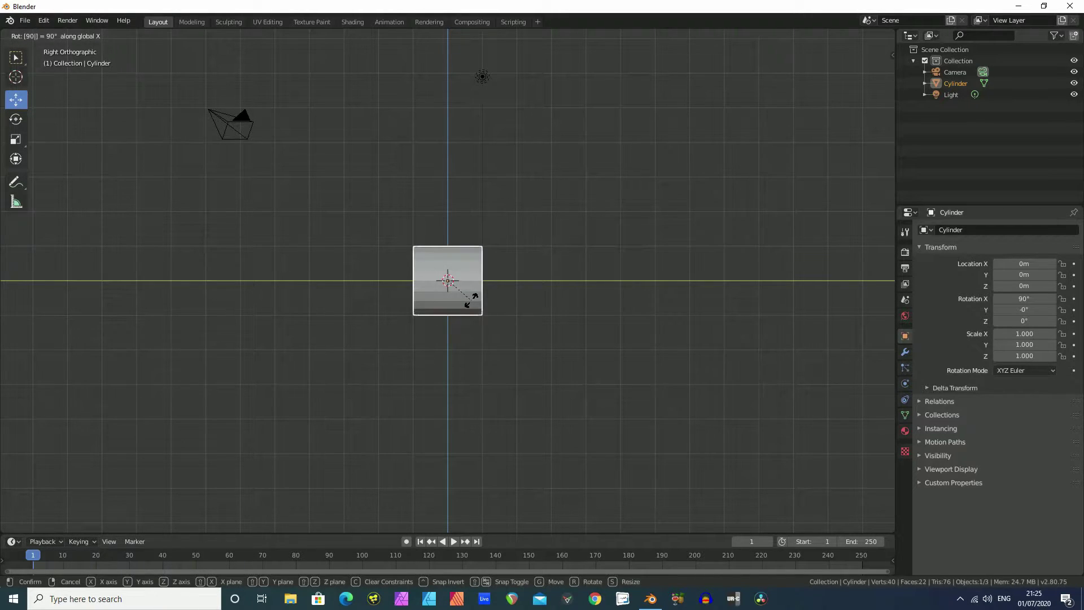
key(Return)
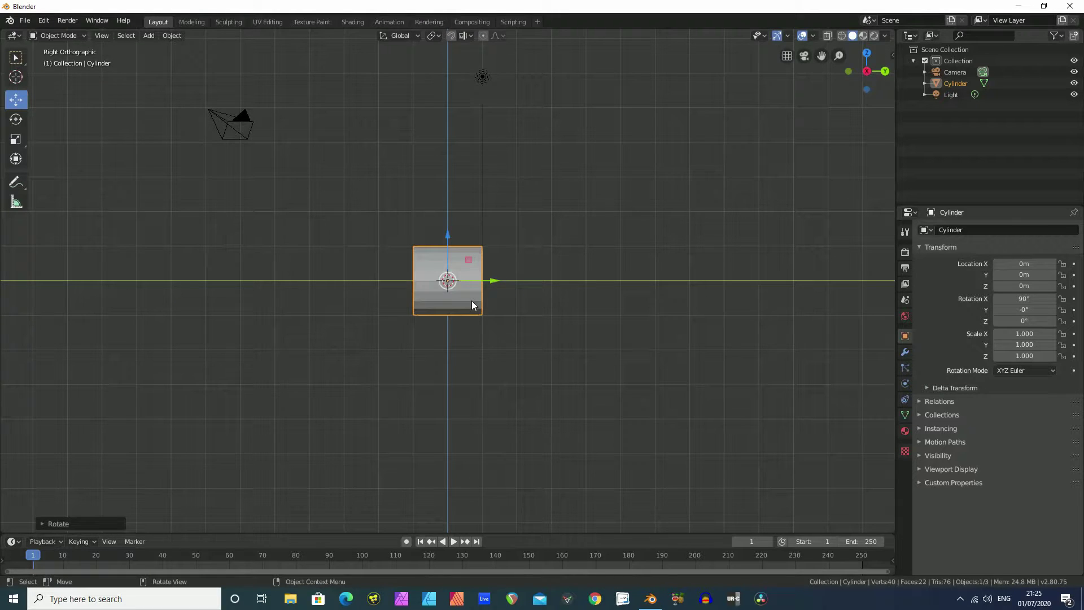
Stretch the cylinder along the global Y axis to a scale of about 2.27.
scroll(484, 301, up, 3)
scroll(485, 301, down, 1)
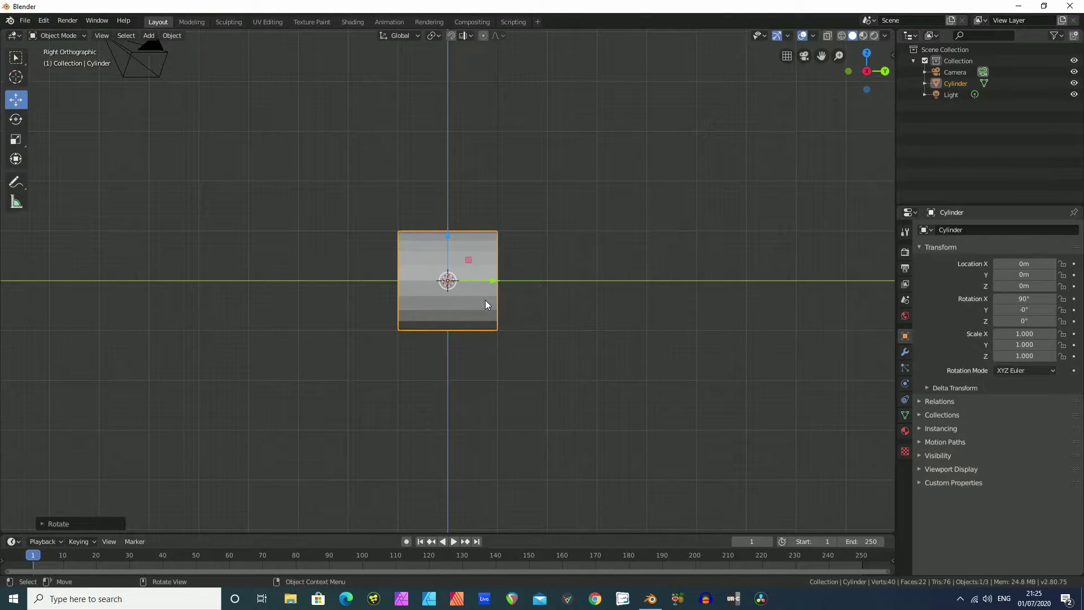
scroll(485, 302, down, 1)
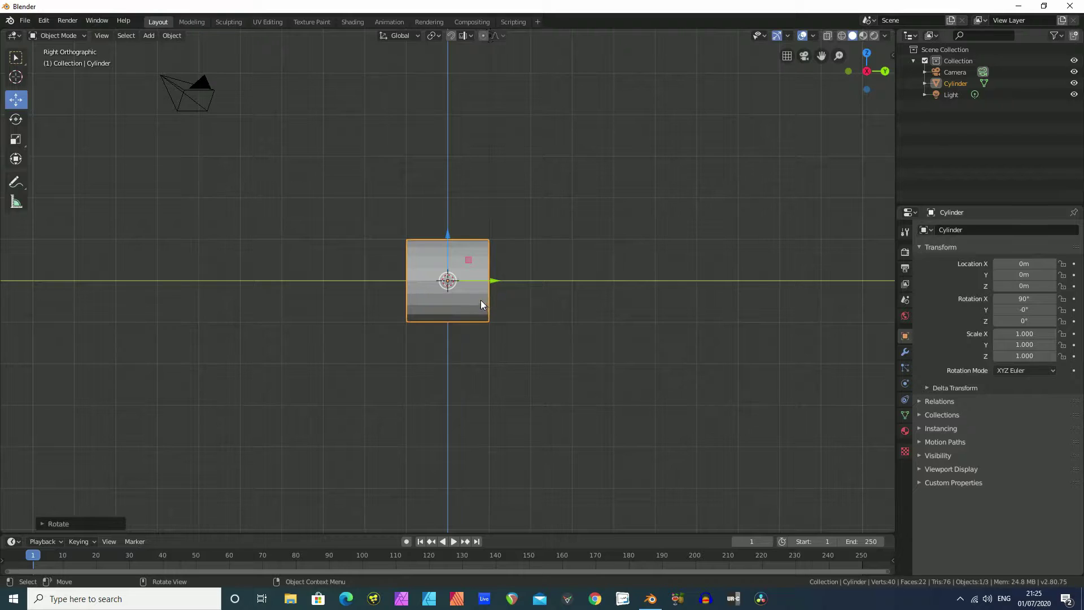
scroll(488, 297, down, 1)
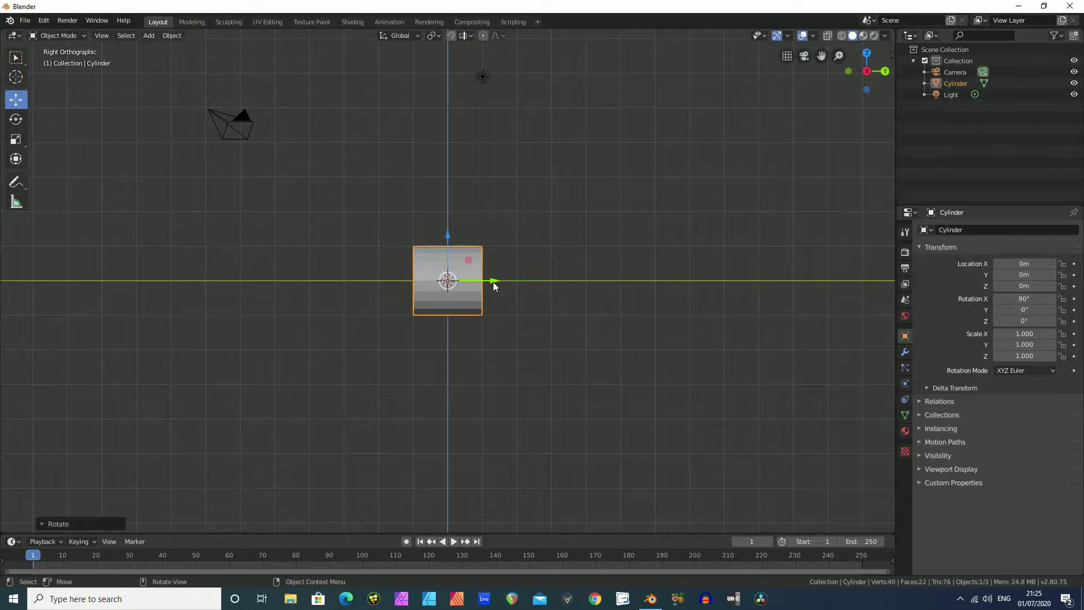
key(s)
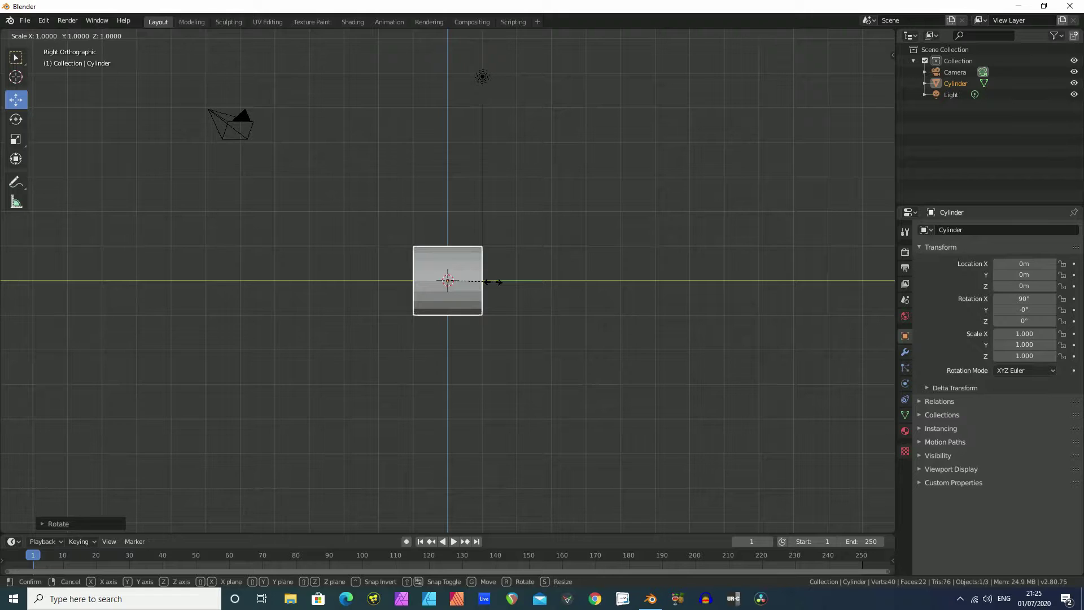
key(y)
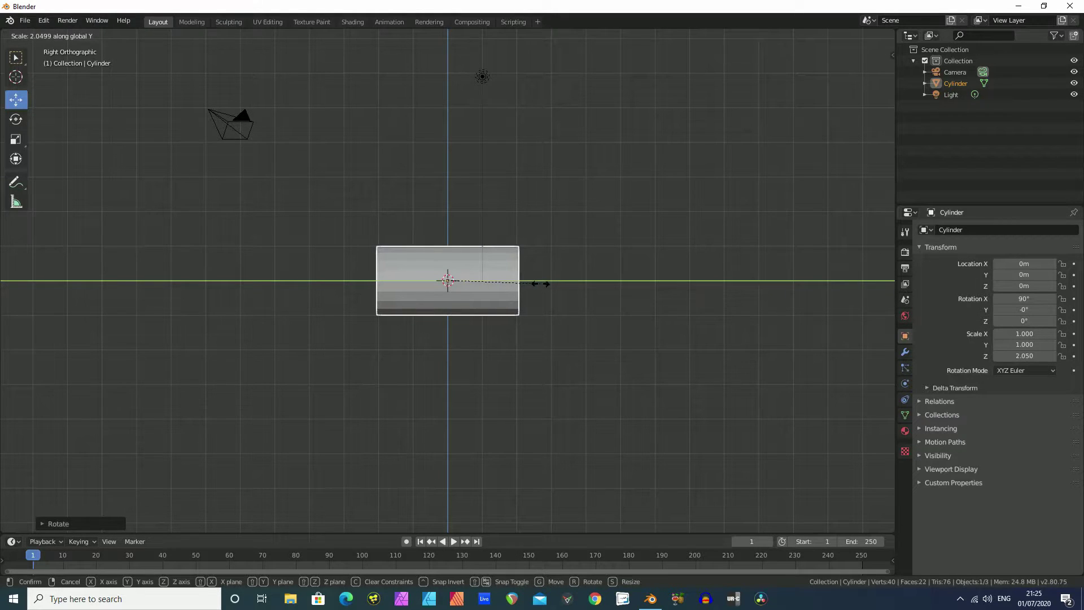
click(544, 285)
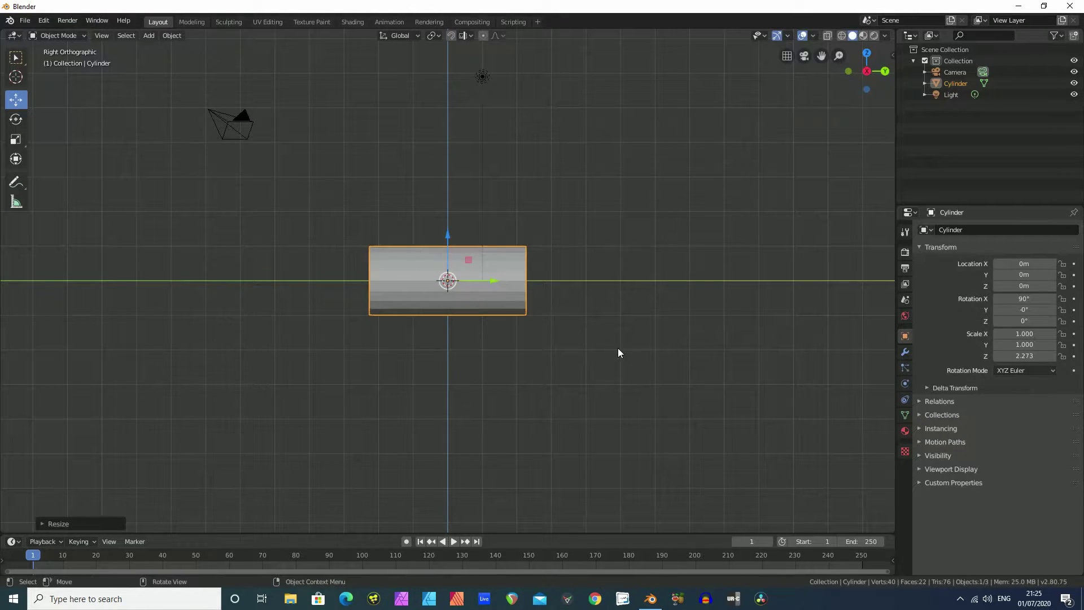
In Edit Mode, add a loop cut around the cylinder and slide it about halfway from the centre toward the positive Y end.
scroll(618, 353, up, 5)
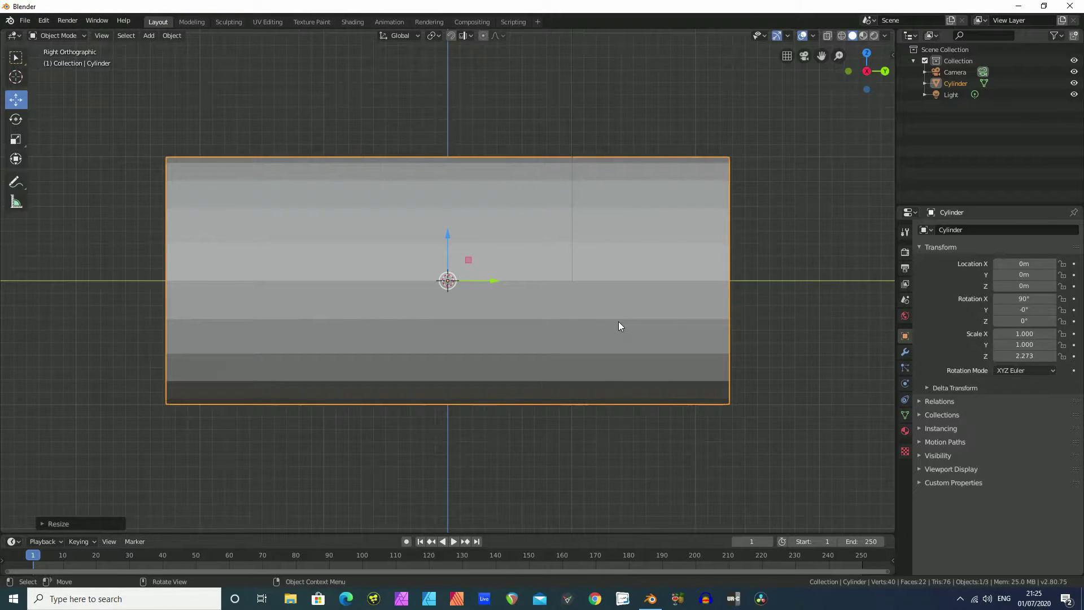
scroll(619, 324, up, 4)
scroll(619, 322, down, 1)
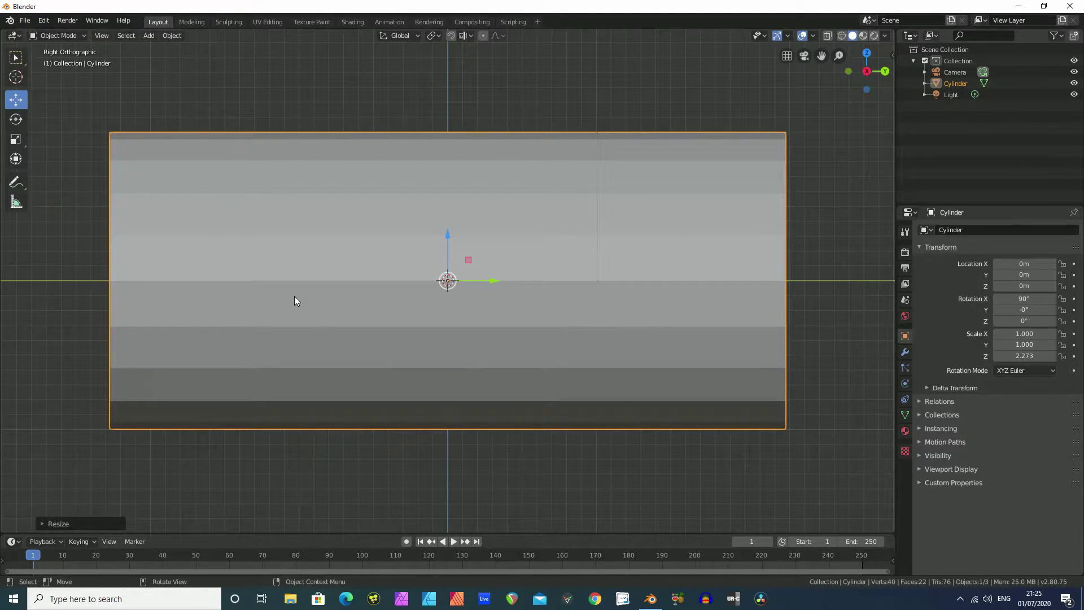
key(Tab)
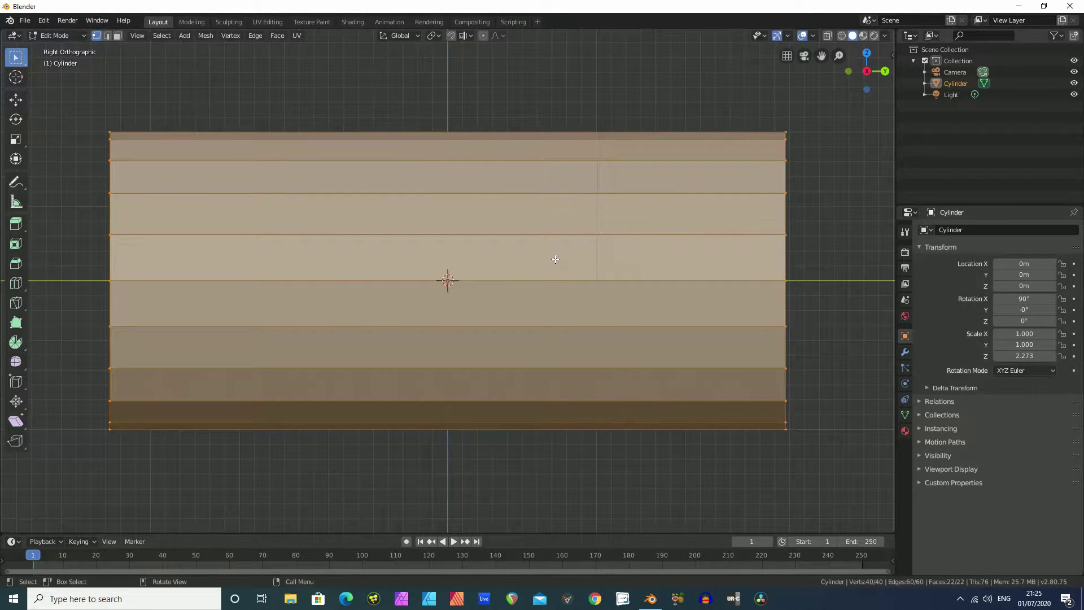
click(17, 283)
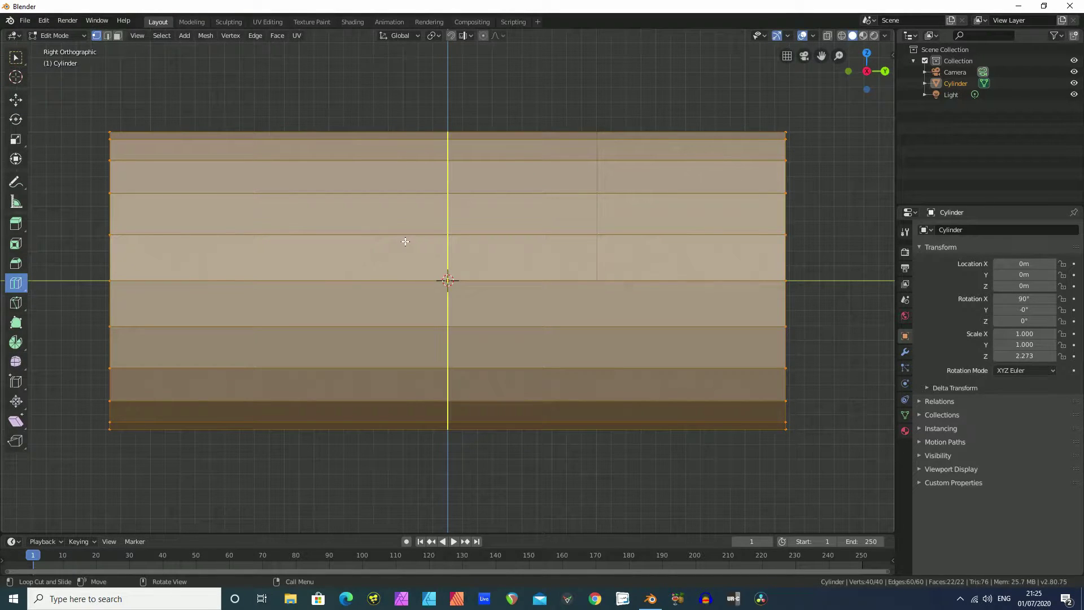
click(448, 232)
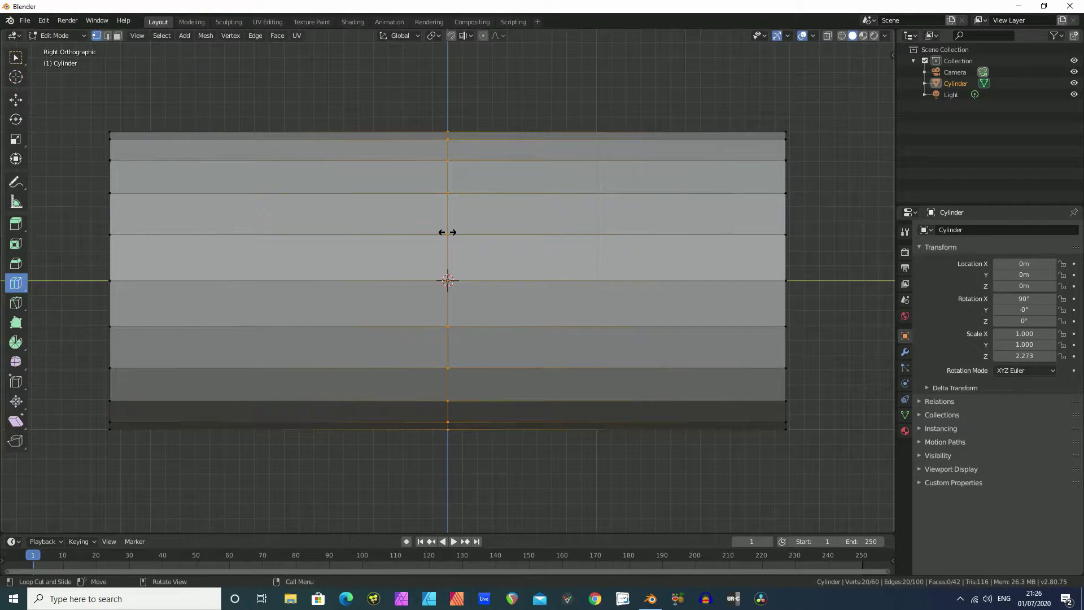
drag(447, 232, 613, 230)
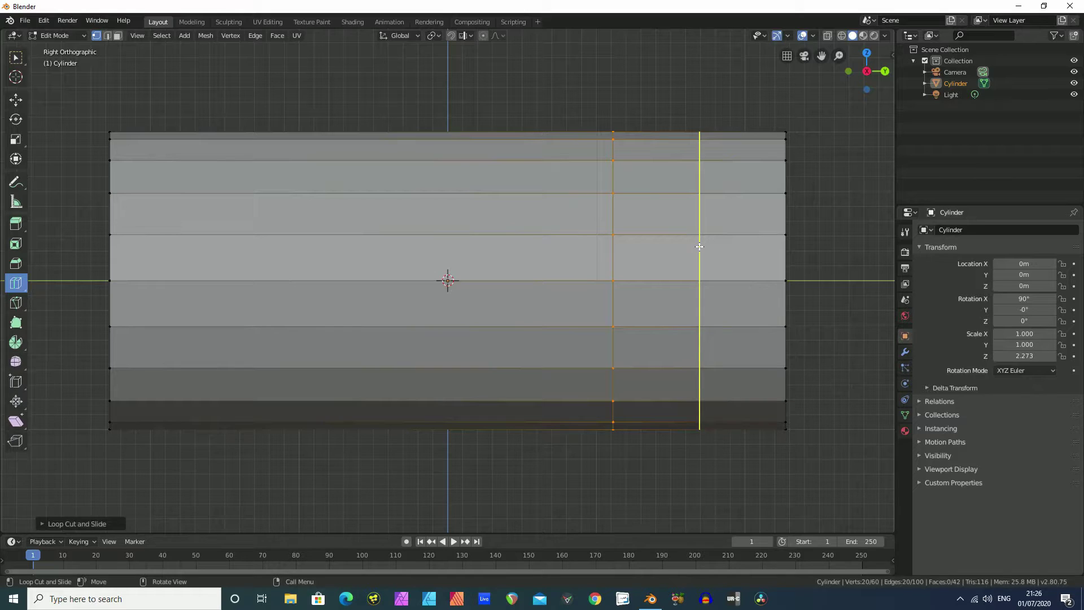
Add 10 evenly spaced loop cuts to the short section at the cylinder's positive Y end, switch to the Move tool and clear the selection.
click(699, 246)
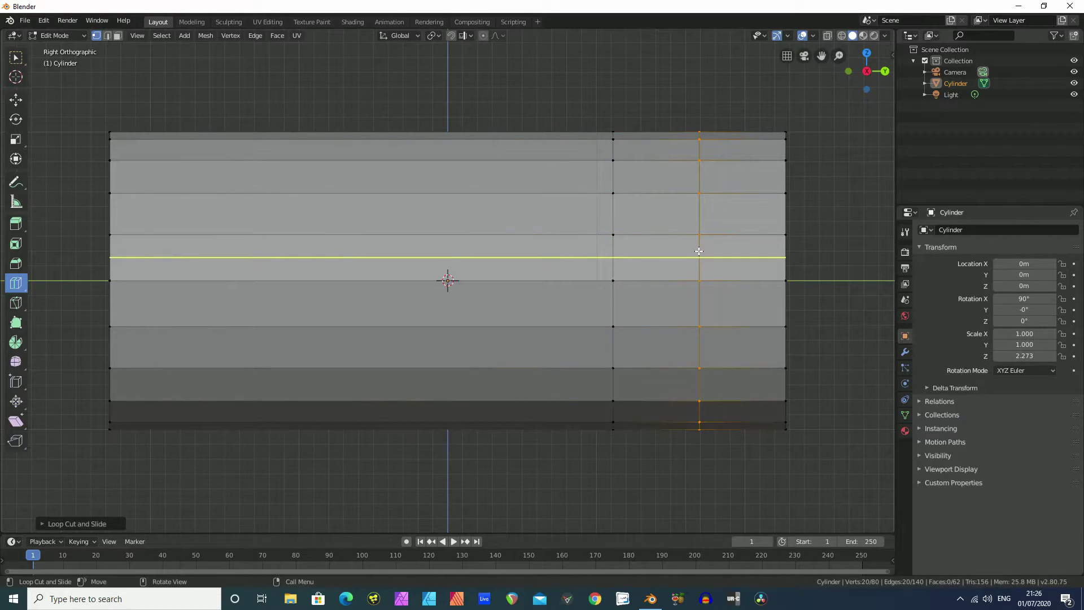
click(42, 523)
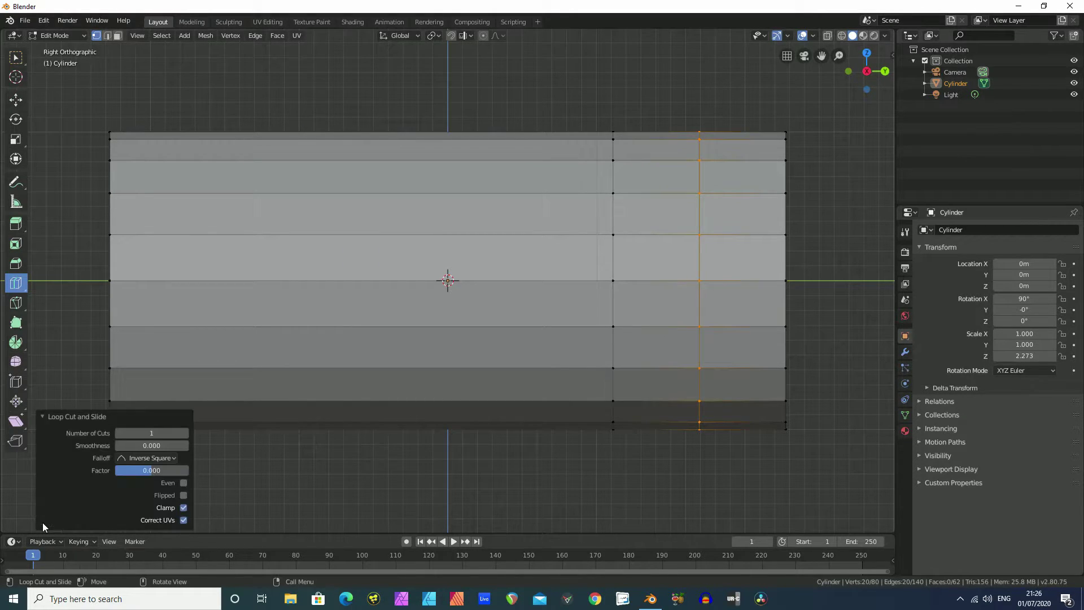
click(184, 433)
click(184, 434)
click(184, 434)
click(184, 432)
click(184, 432)
click(184, 432)
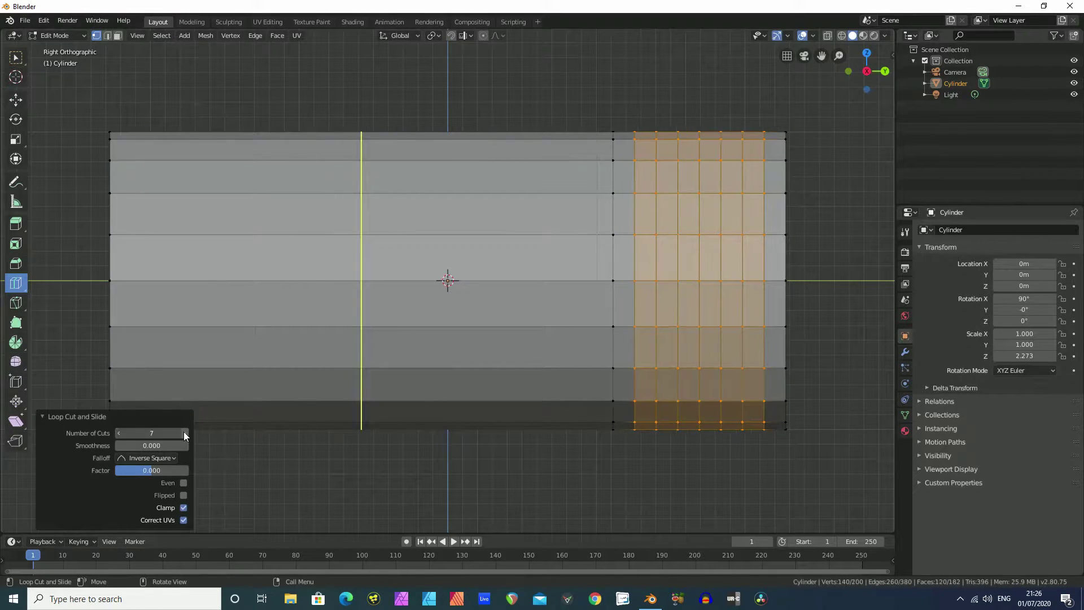
click(184, 433)
click(184, 433)
click(184, 432)
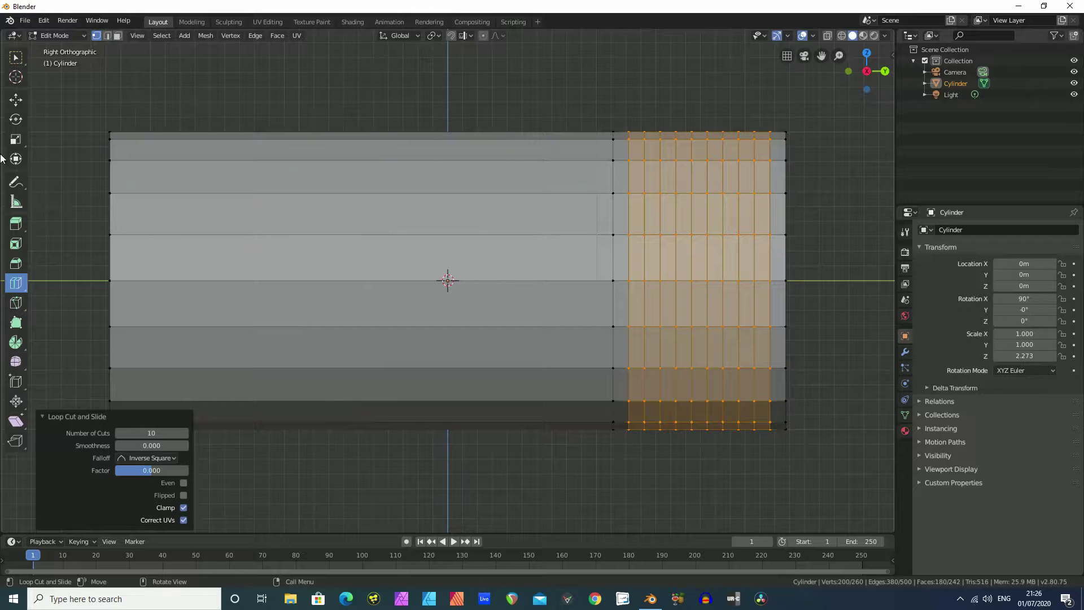
click(16, 103)
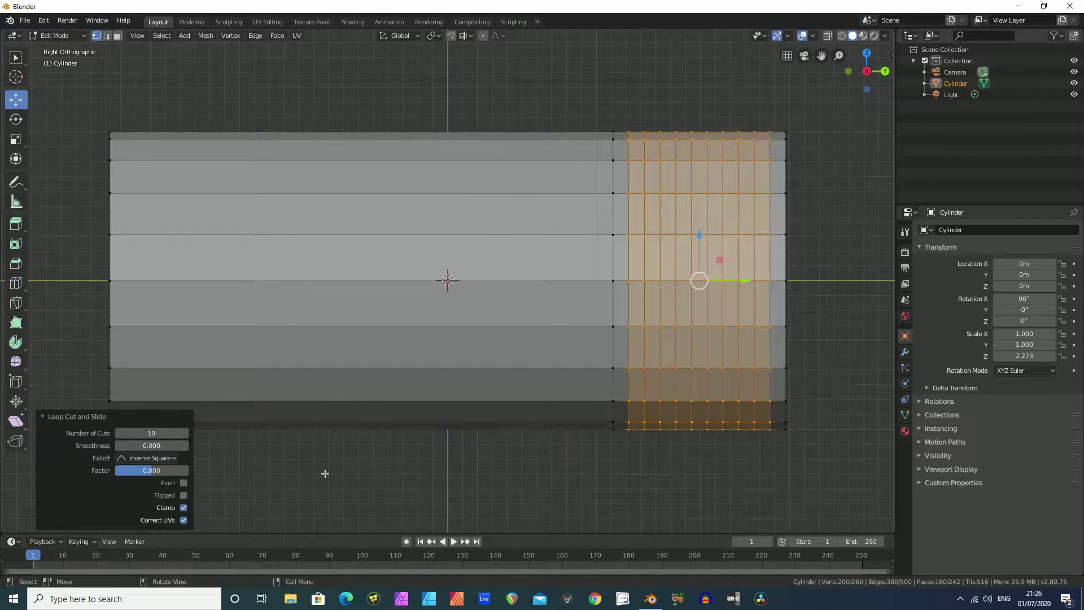
click(373, 481)
In face select mode, delete the cap face at the cylinder's negative Y end, away from the dense loop cuts.
scroll(302, 365, down, 1)
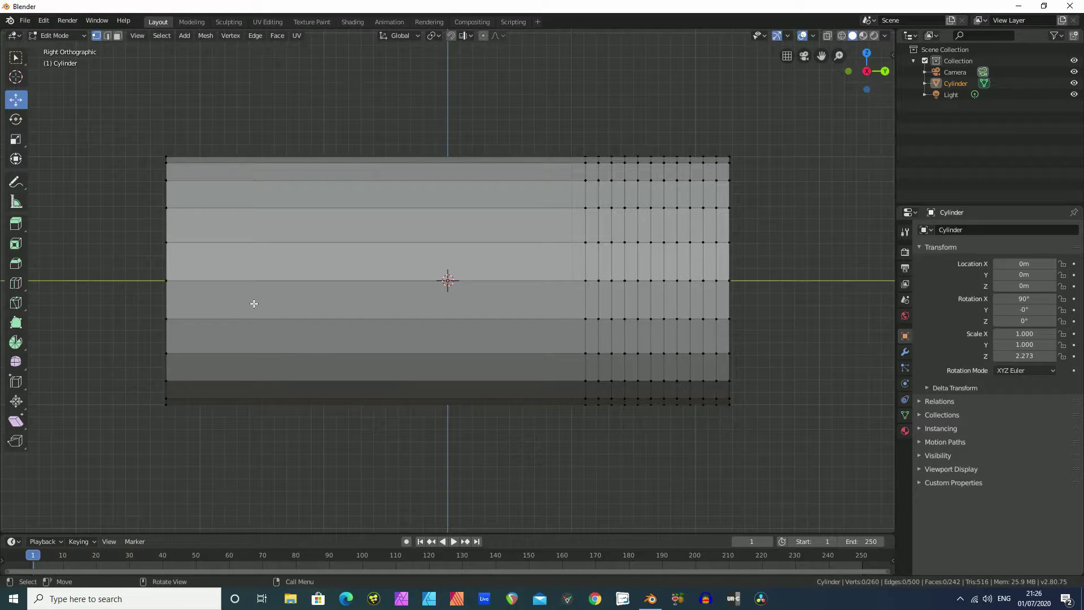
middle_drag(254, 295, 320, 292)
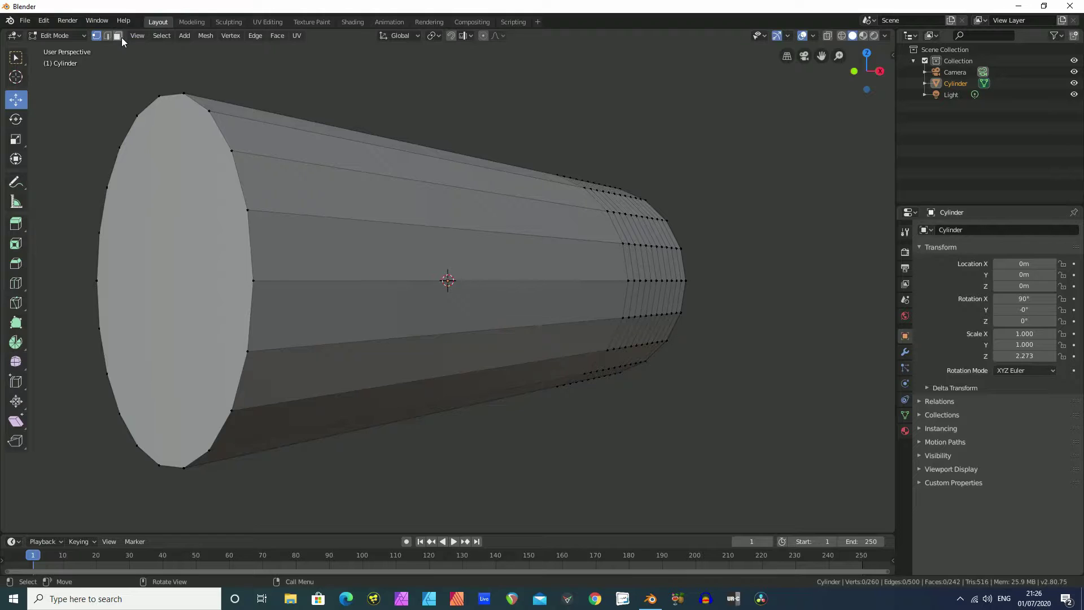
click(158, 282)
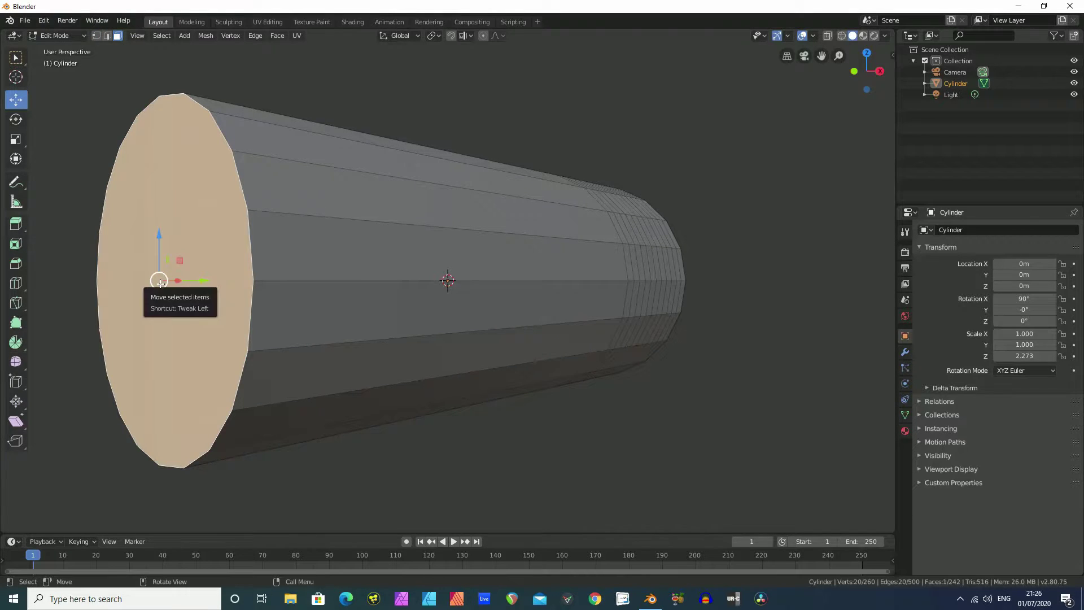
key(x)
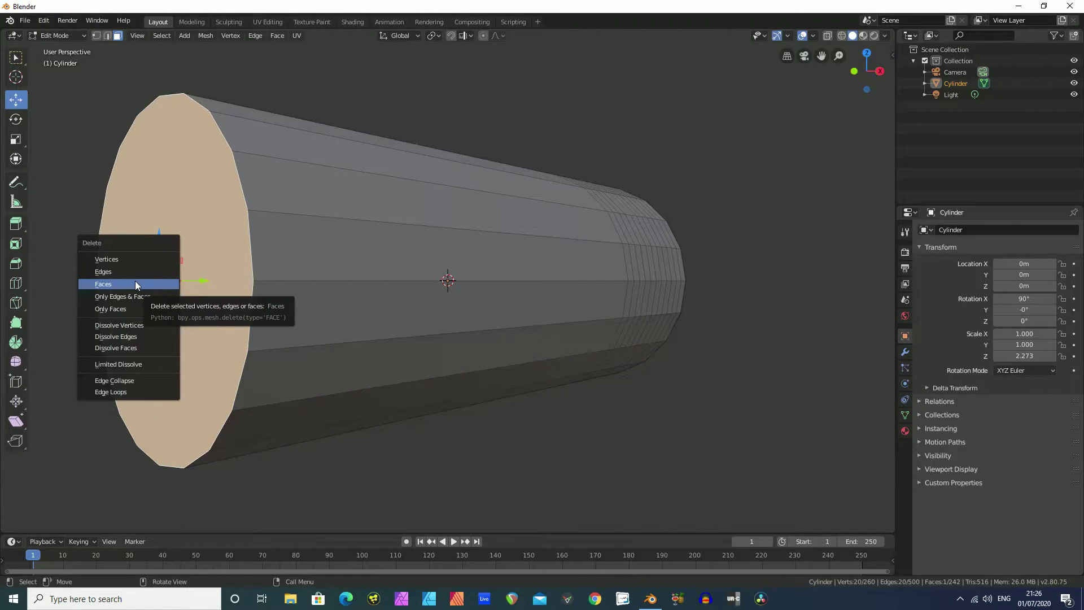
click(135, 281)
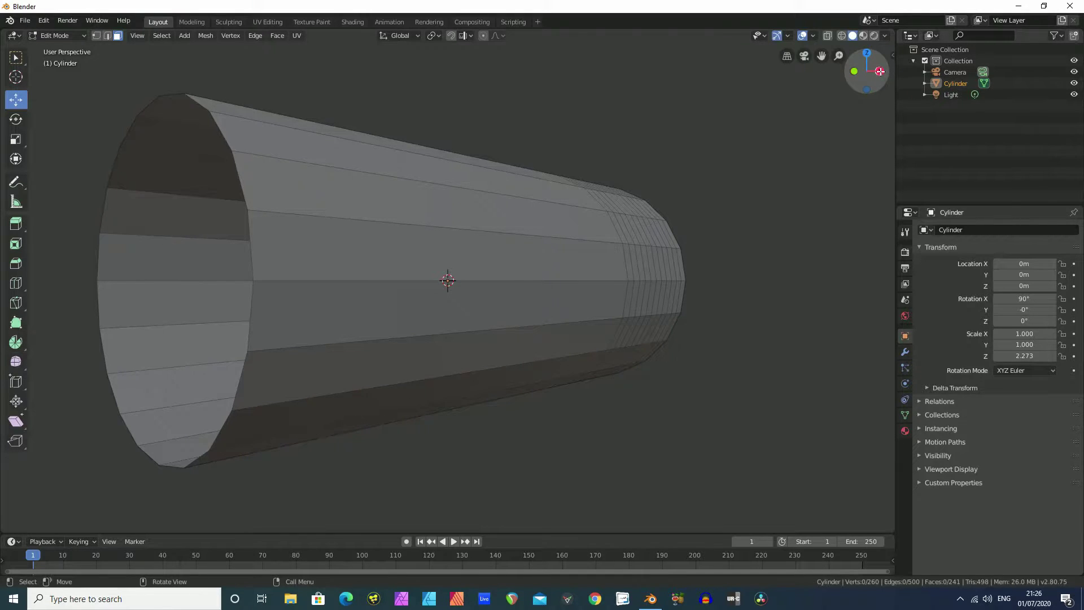
With the vertex ring at the cylinder's positive Y end selected in side view, enable proportional editing with Inverse Square falloff.
click(853, 71)
click(849, 72)
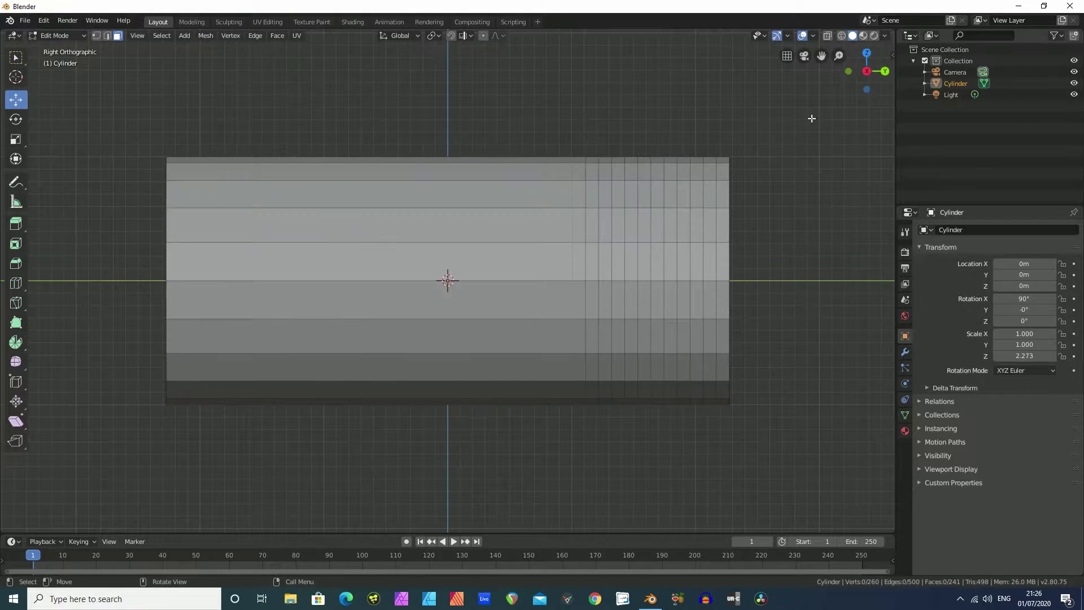
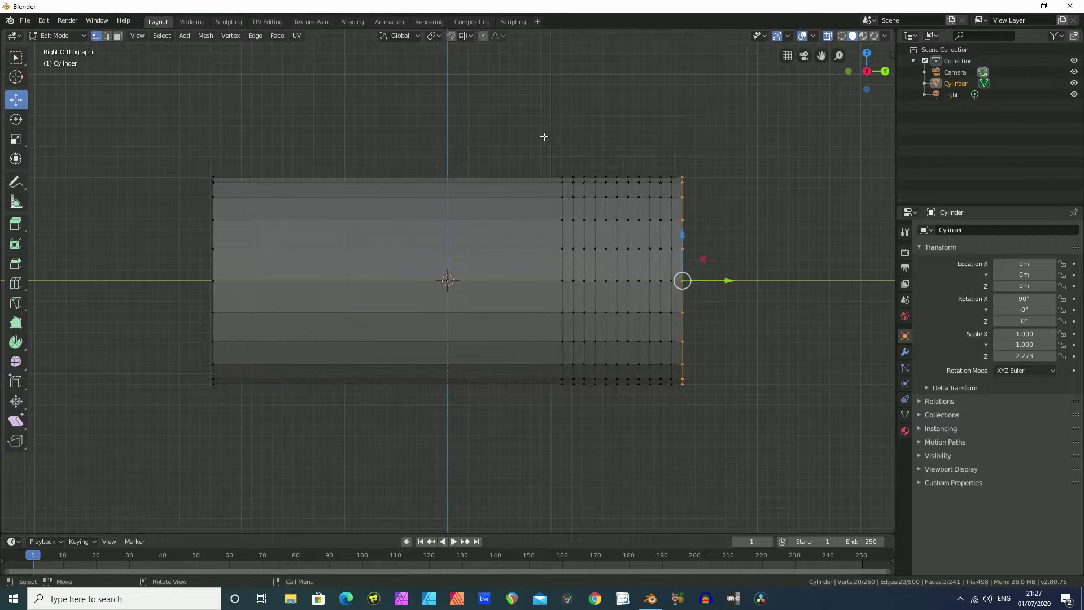
click(482, 36)
click(497, 35)
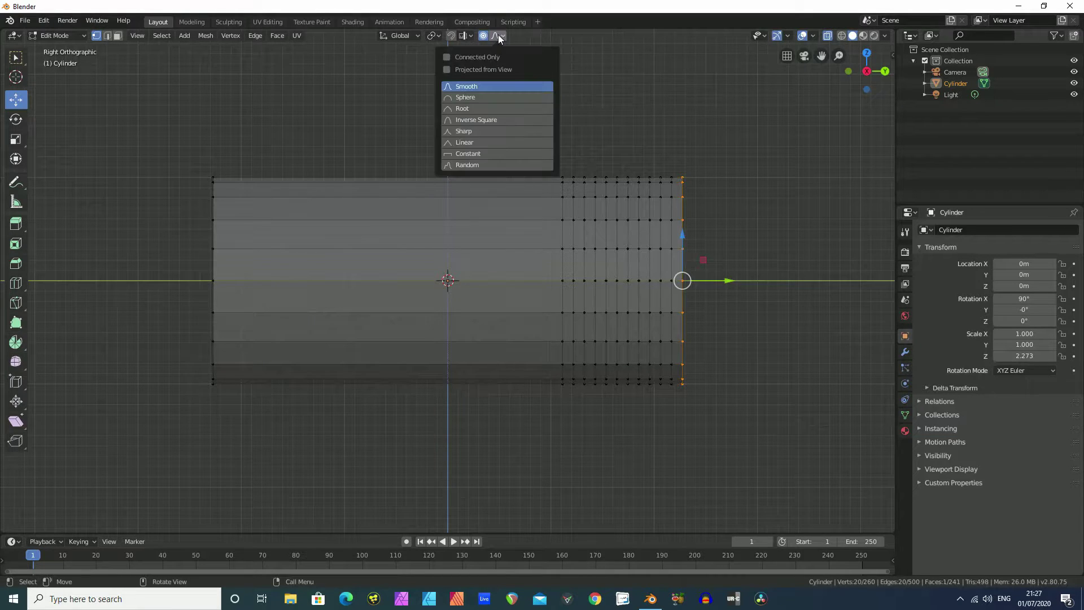
click(488, 120)
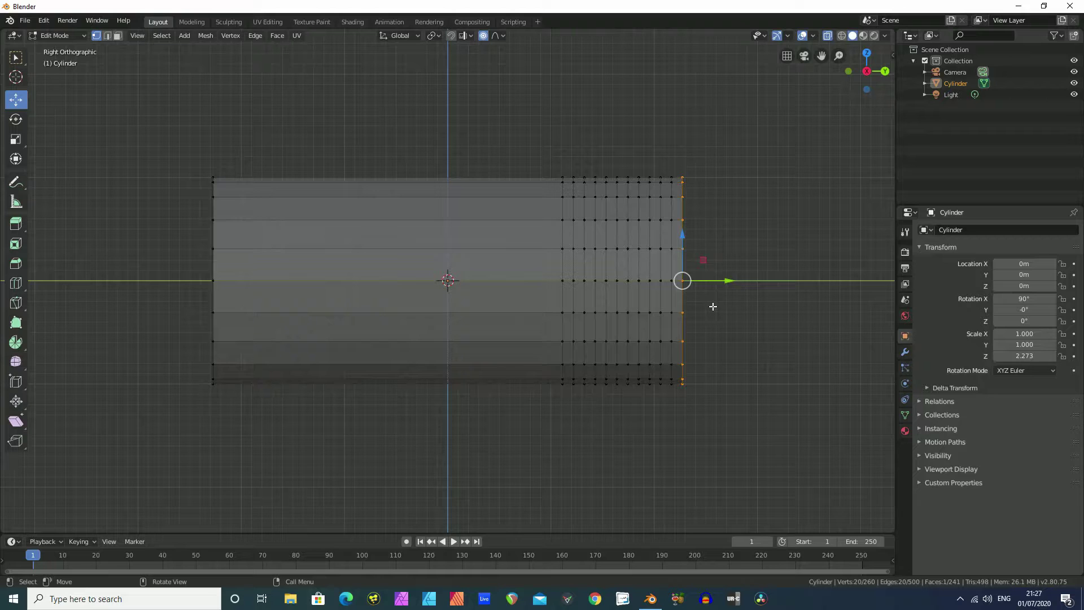
Scale the selected end ring to 0 with a proportional size of 1.10 to form a pointed nose.
key(s)
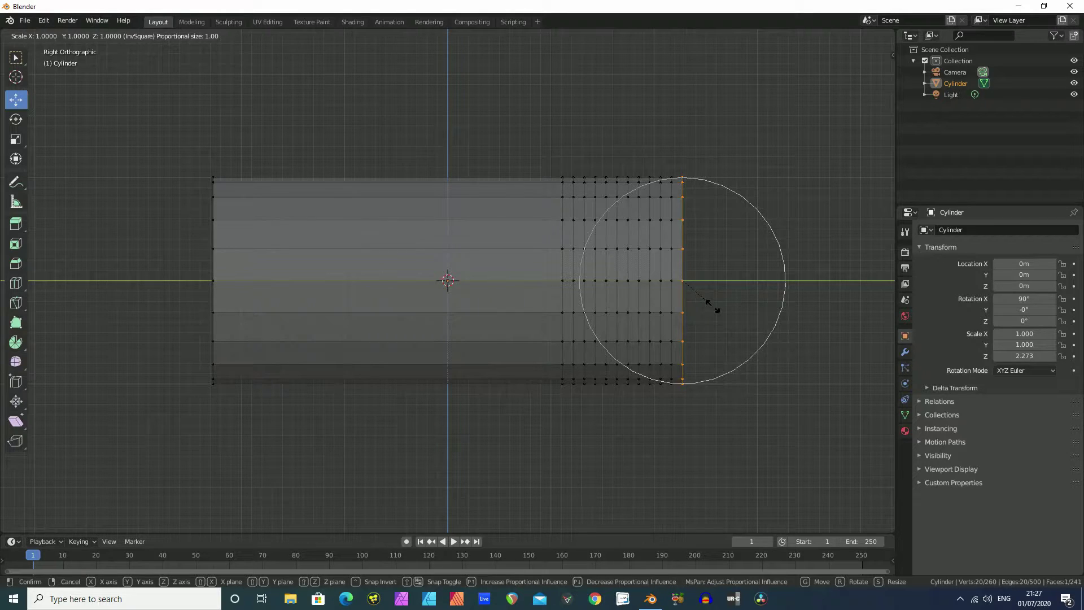
scroll(712, 306, down, 2)
scroll(713, 305, up, 4)
scroll(712, 305, down, 2)
scroll(713, 305, down, 1)
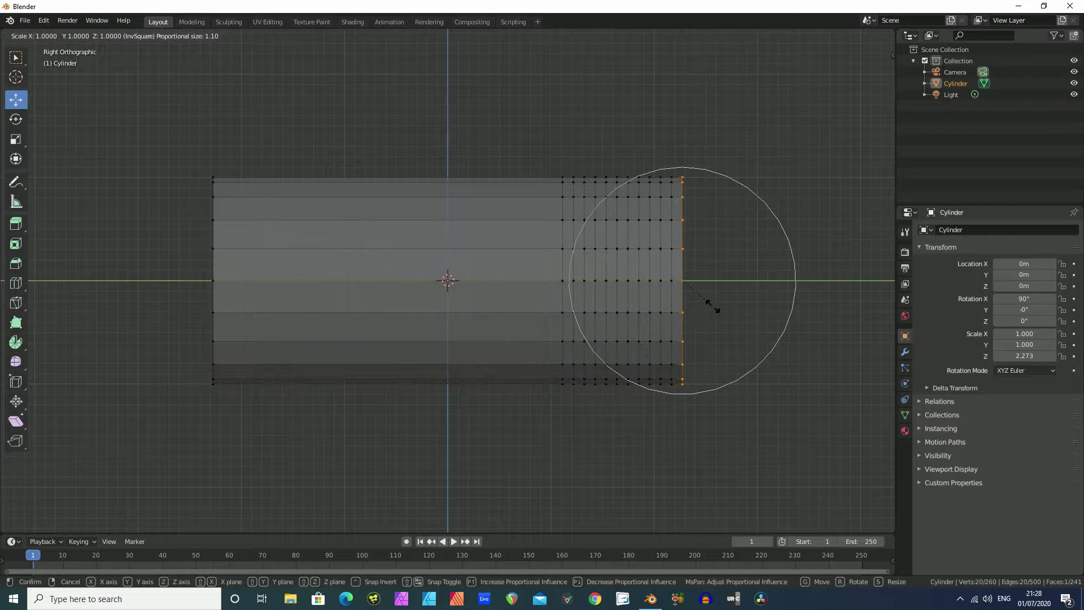
text(0)
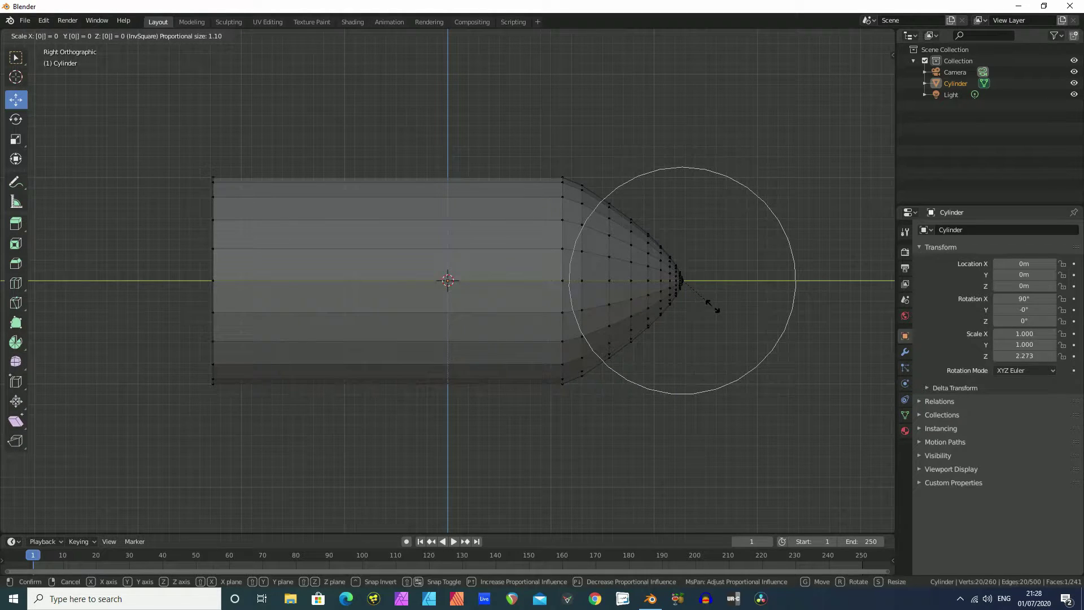
key(Return)
Turn off X-ray shading and proportional editing, ending in the back view that faces the nose.
middle_drag(745, 249, 734, 220)
click(864, 73)
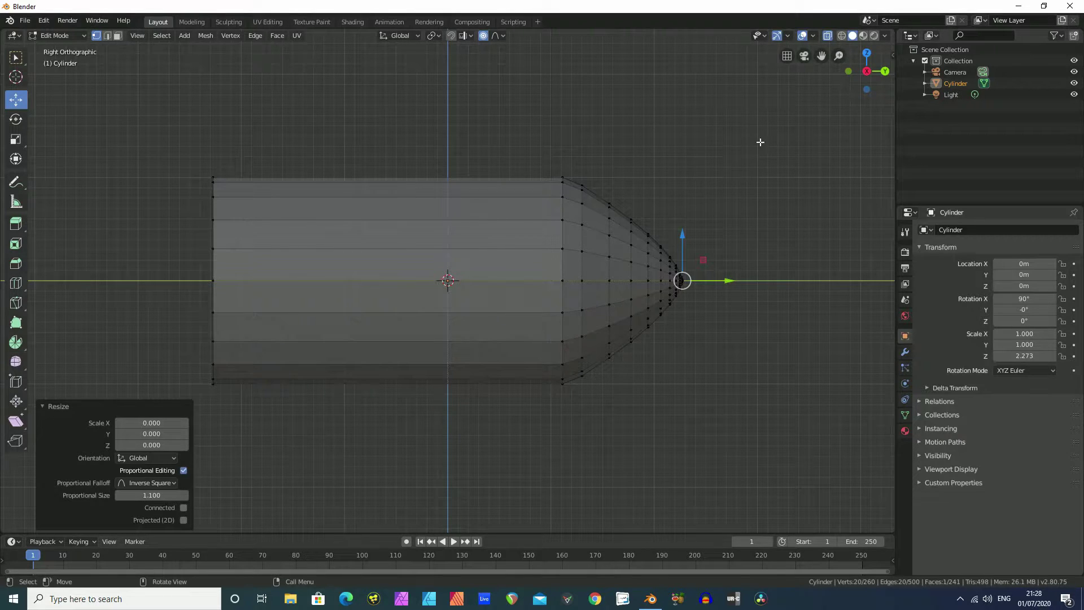
click(825, 36)
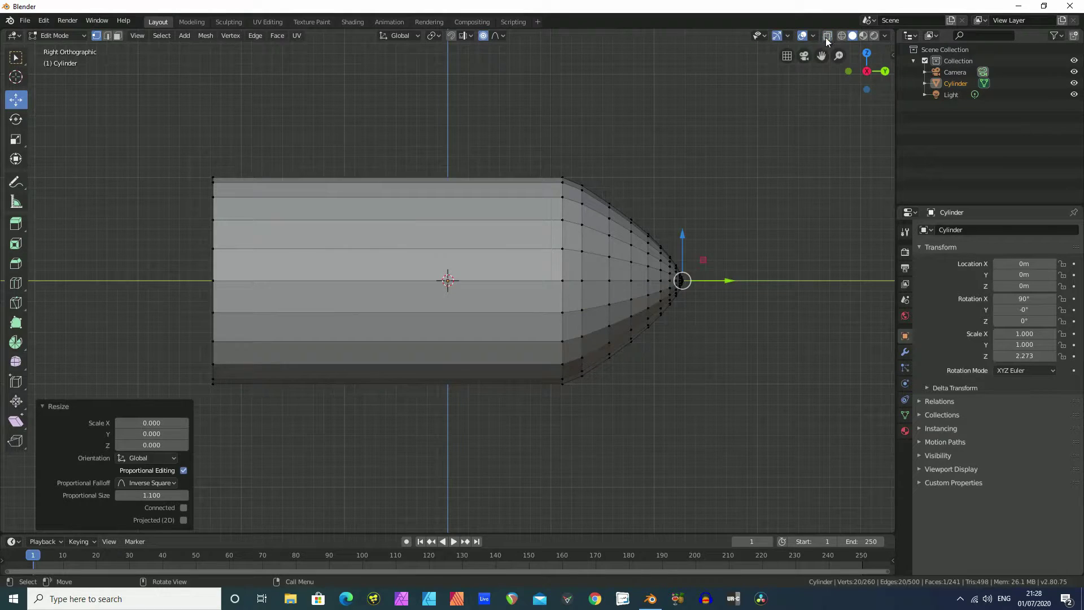
click(884, 71)
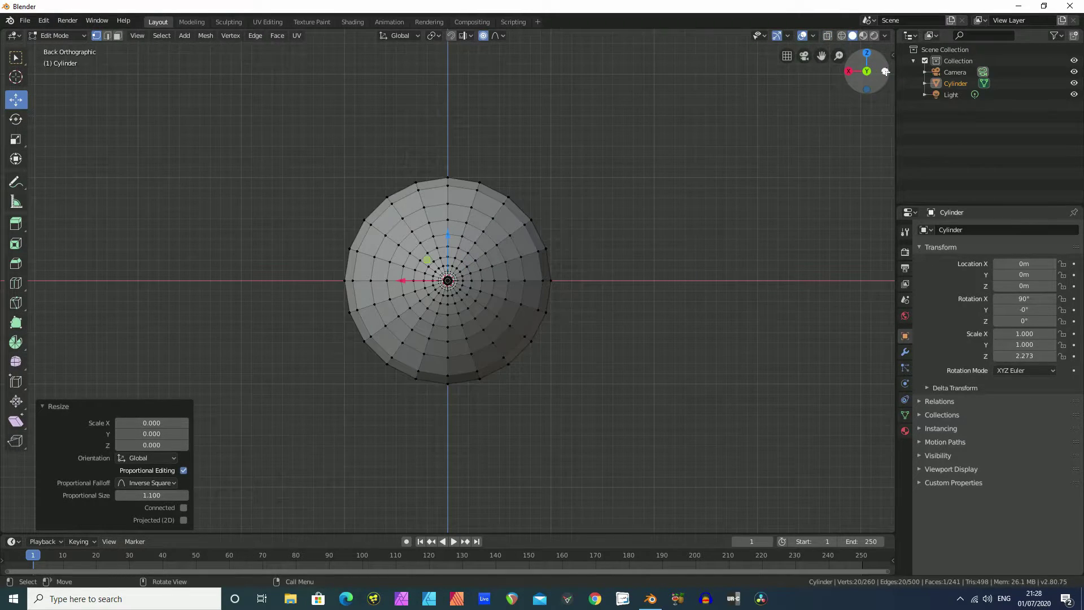
click(483, 36)
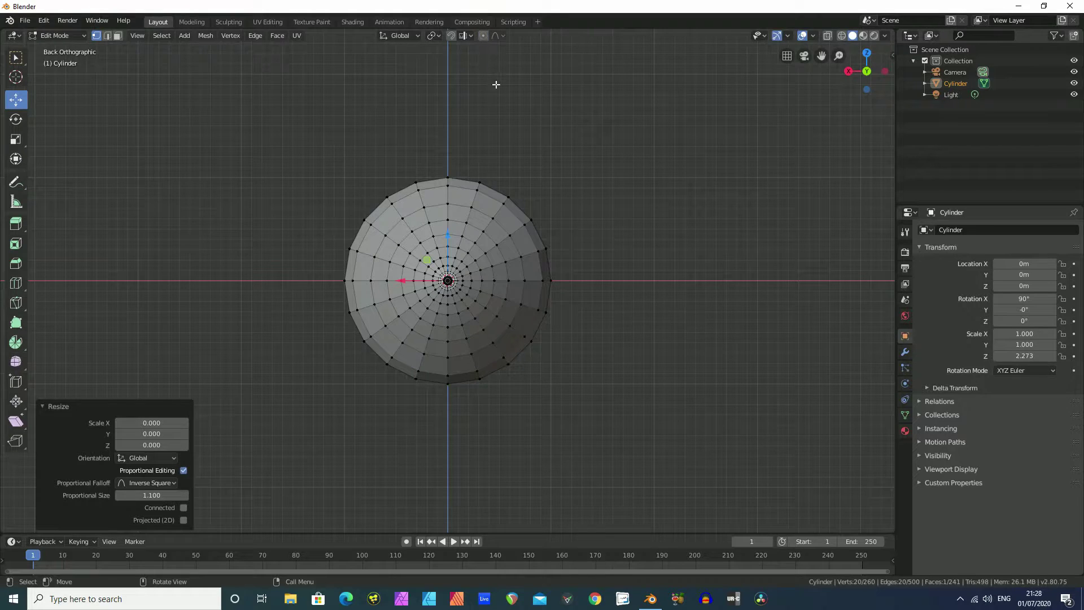
In edge select mode, circle-select the lengthwise edges in one band around the nose, skipping those inside the positive X, positive Z quarter.
scroll(562, 202, up, 3)
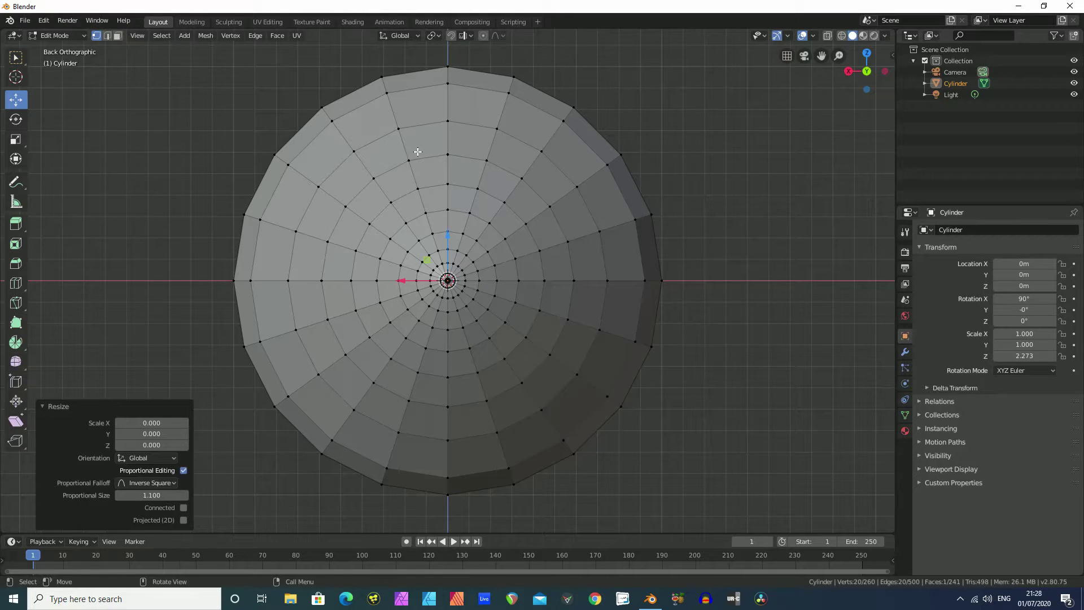
click(107, 35)
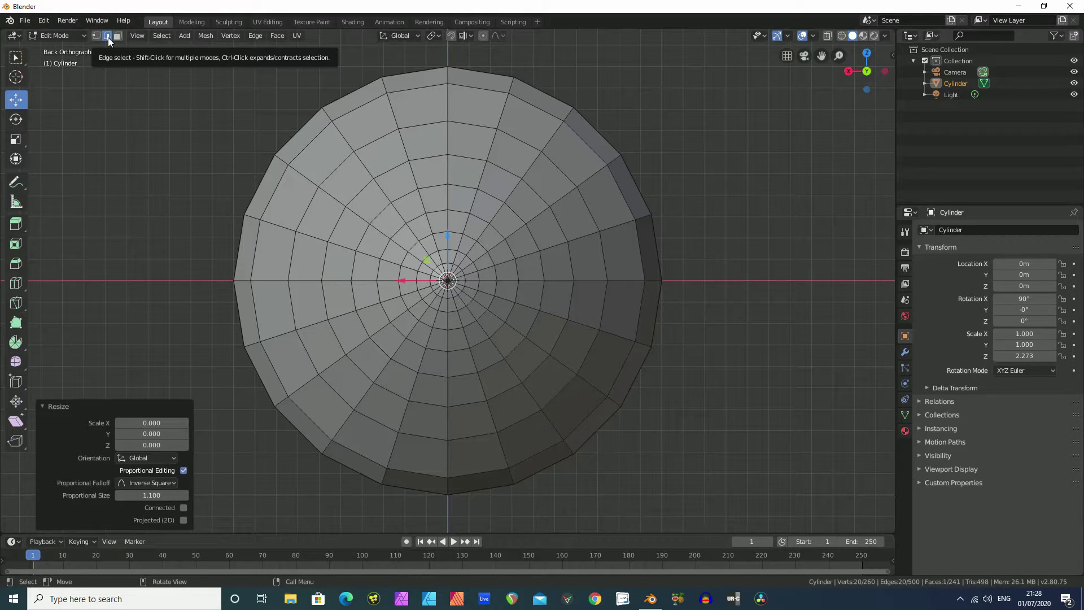
key(c)
scroll(442, 102, down, 1)
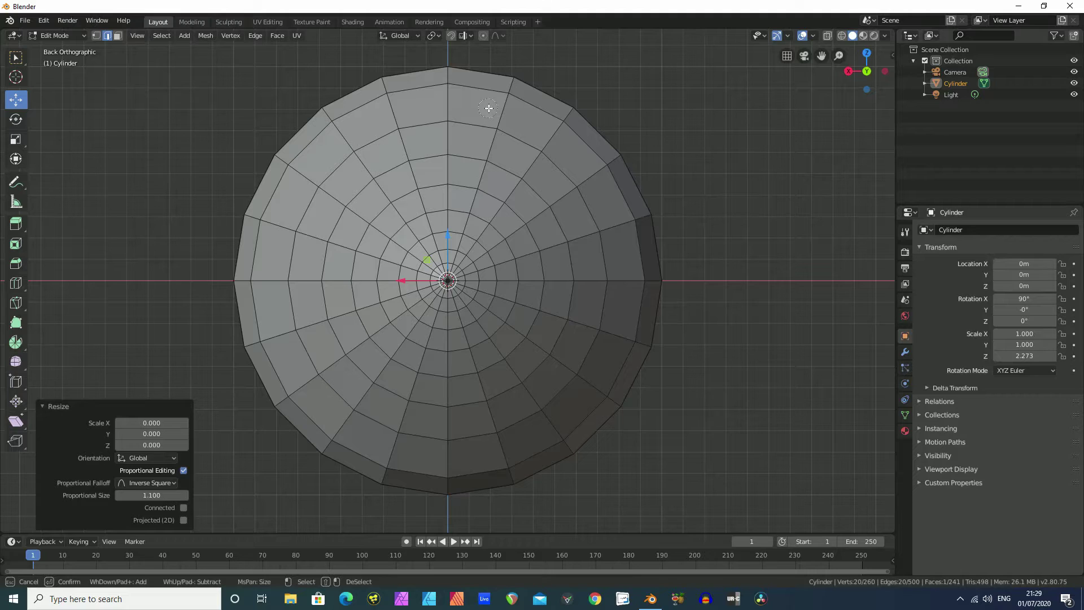
mouse_move(493, 109)
mouse_down()
mouse_move(564, 151)
mouse_move(613, 217)
mouse_move(627, 276)
mouse_move(616, 337)
mouse_move(574, 409)
mouse_move(536, 434)
mouse_move(478, 458)
mouse_move(391, 455)
mouse_up()
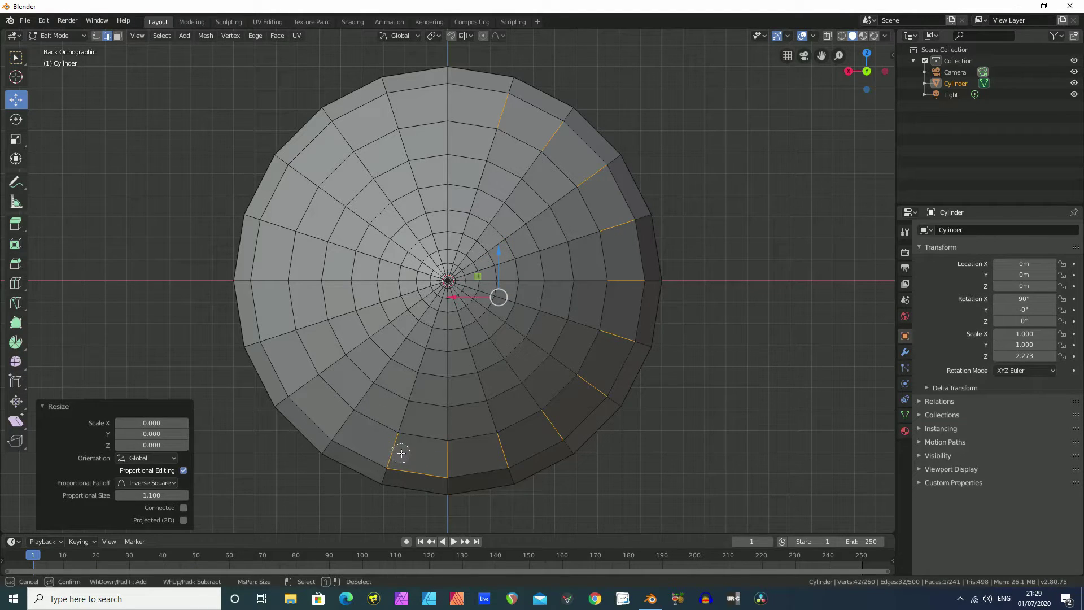
shift+click(406, 470)
mouse_move(364, 434)
mouse_down()
mouse_move(312, 399)
mouse_move(282, 333)
mouse_up()
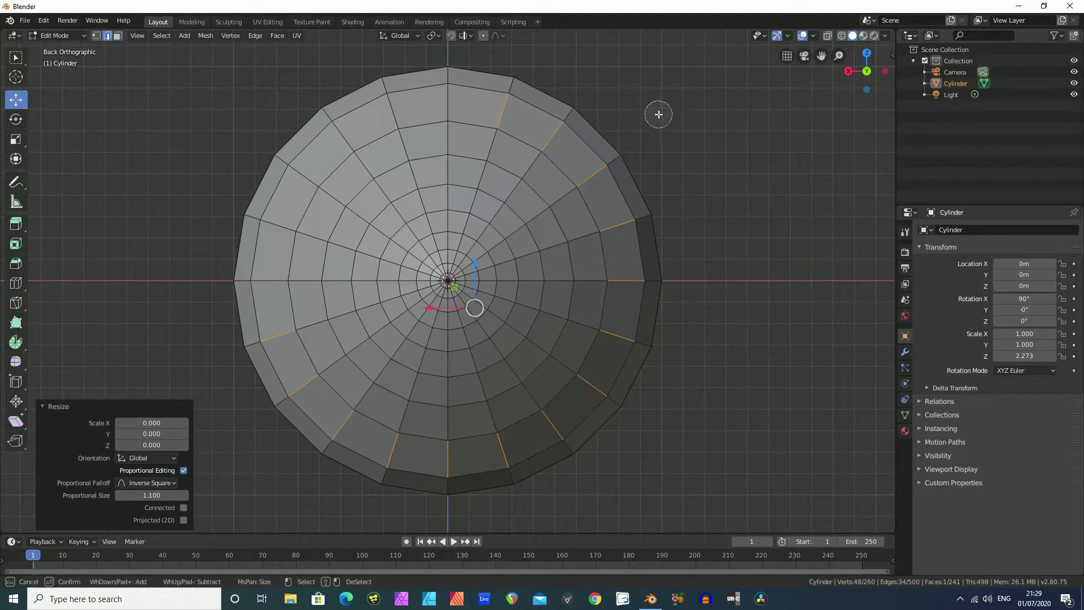
key(Escape)
Extend the selected nose edges to full lengthwise edge loops running along the whole body.
scroll(702, 117, up, 3)
mouse_move(701, 116)
middle_down()
mouse_move(656, 140)
mouse_move(612, 202)
middle_up()
scroll(611, 202, down, 4)
middle_drag(605, 256, 479, 265)
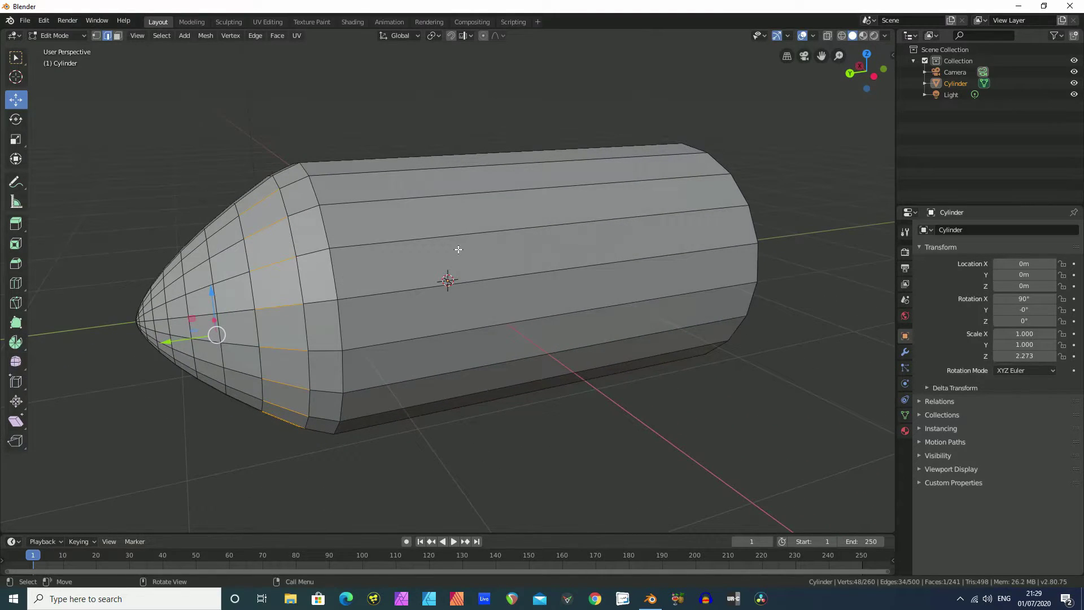
click(160, 35)
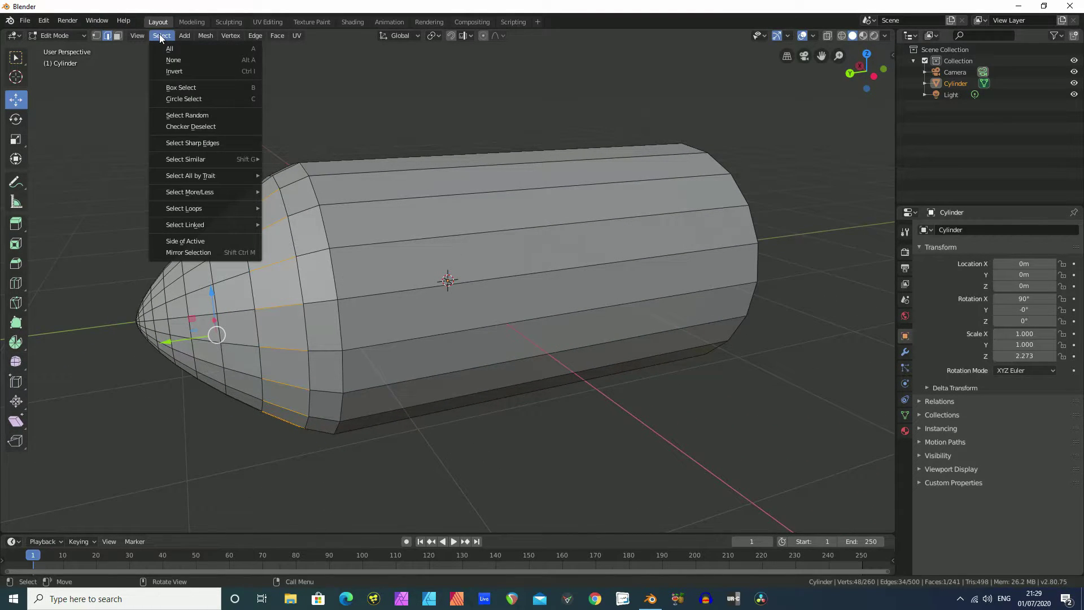
mouse_move(217, 209)
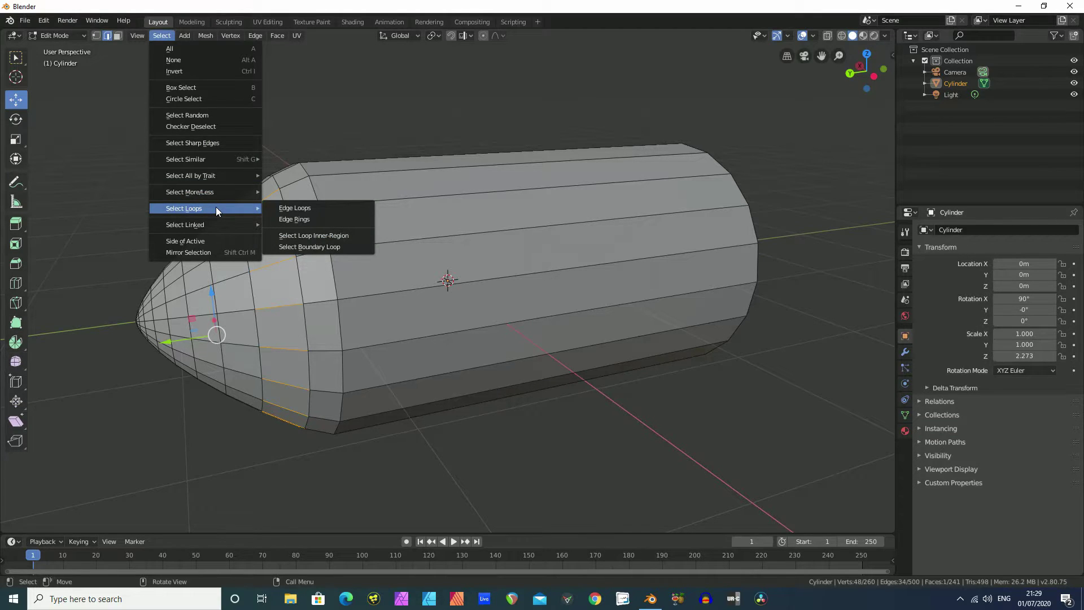
click(287, 212)
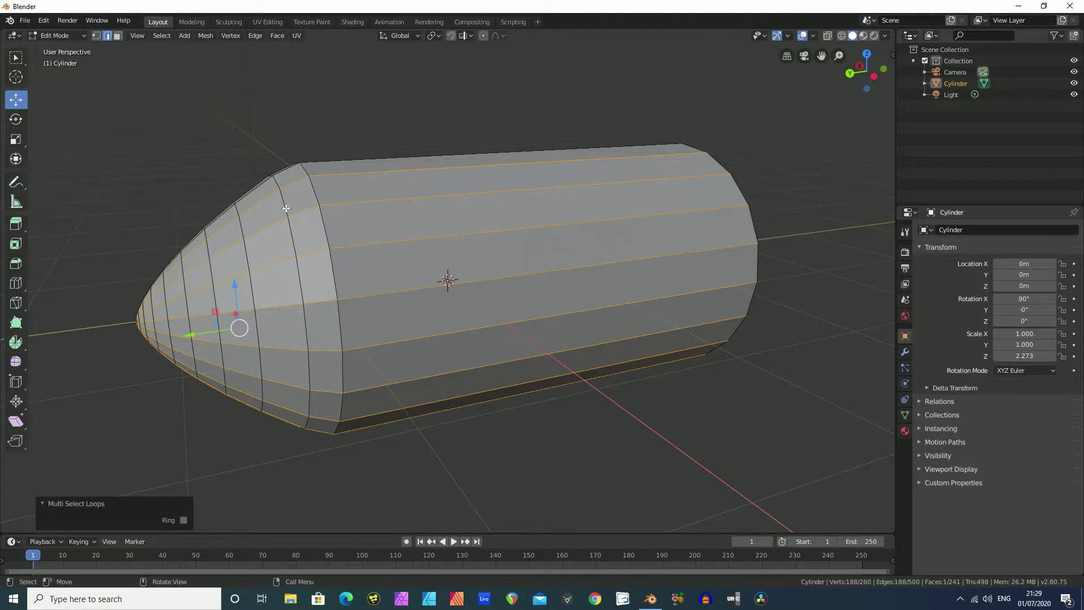
Delete the vertices of the selected loops so that only a quarter of the body is left.
middle_drag(245, 209, 328, 210)
key(x)
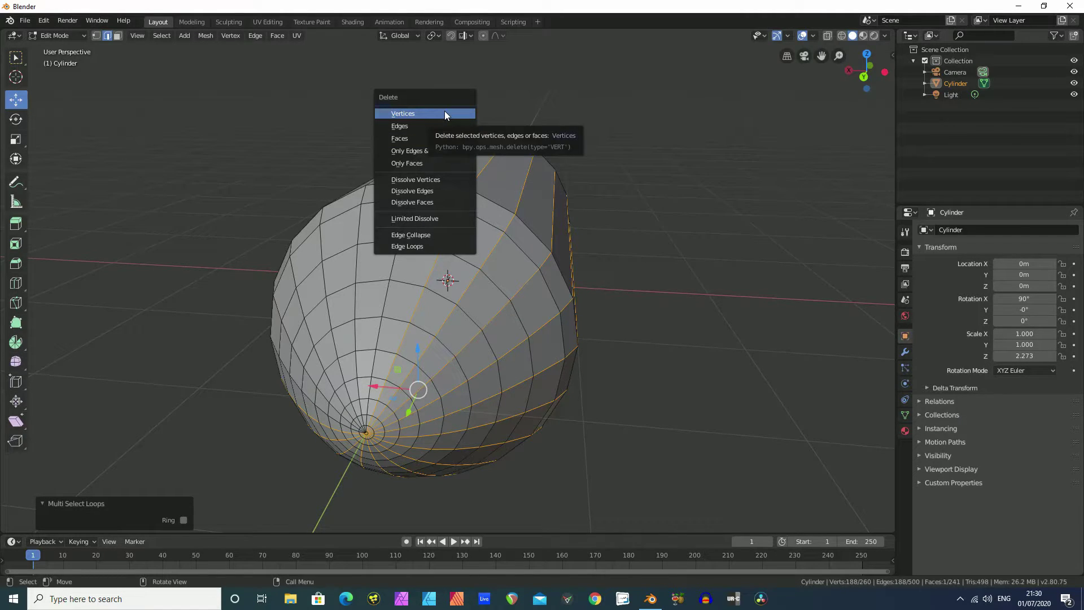
click(445, 113)
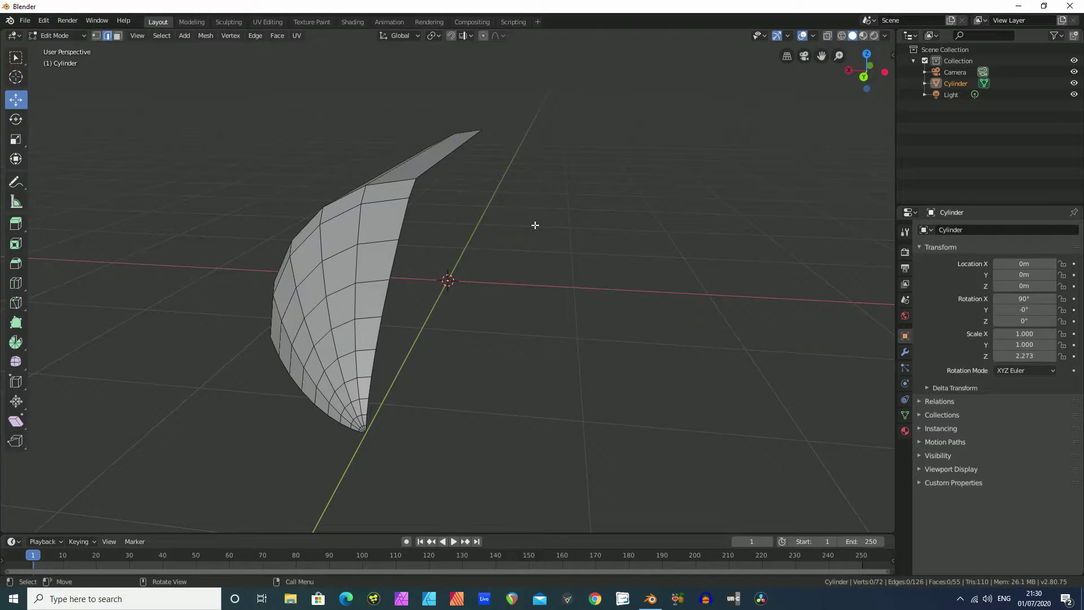
middle_drag(492, 230, 509, 210)
middle_drag(564, 179, 620, 249)
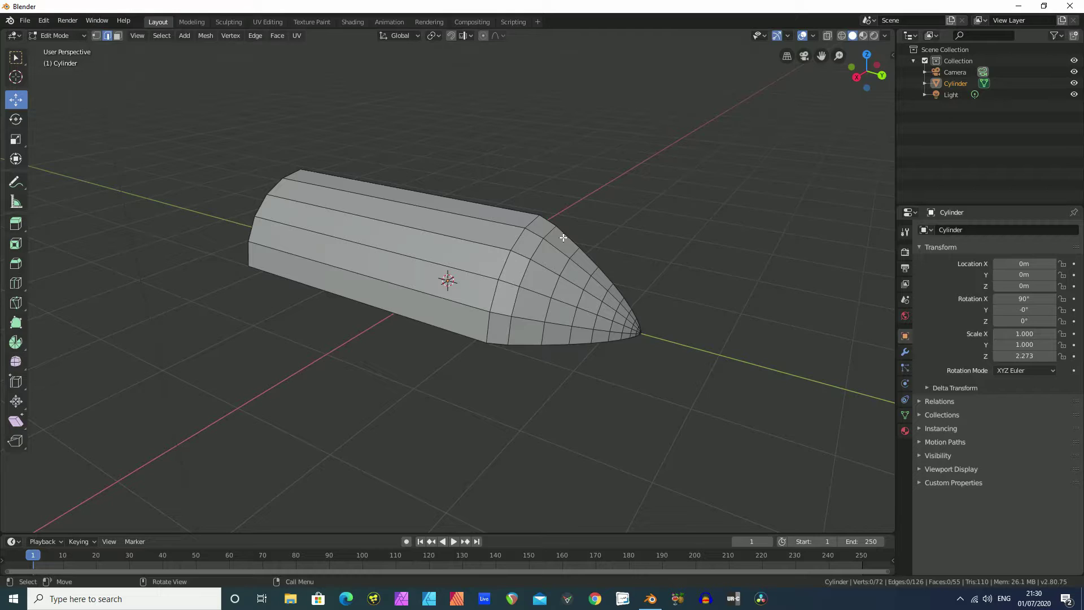
Return to Object Mode and add a Mirror modifier to the quarter body, mirroring on the X and Y axes.
key(Tab)
middle_drag(629, 208, 395, 312)
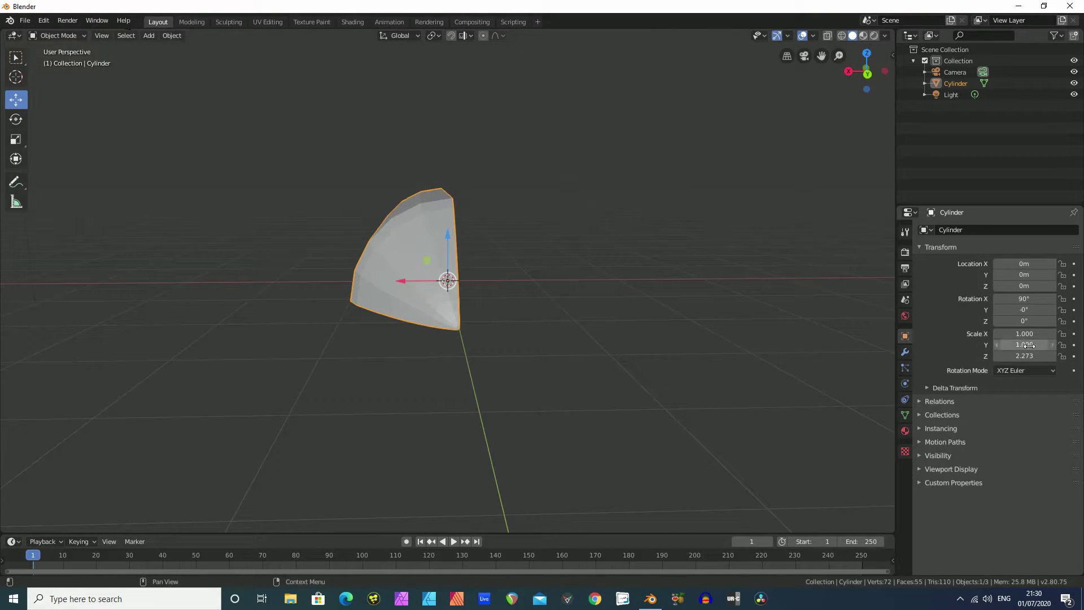
click(867, 72)
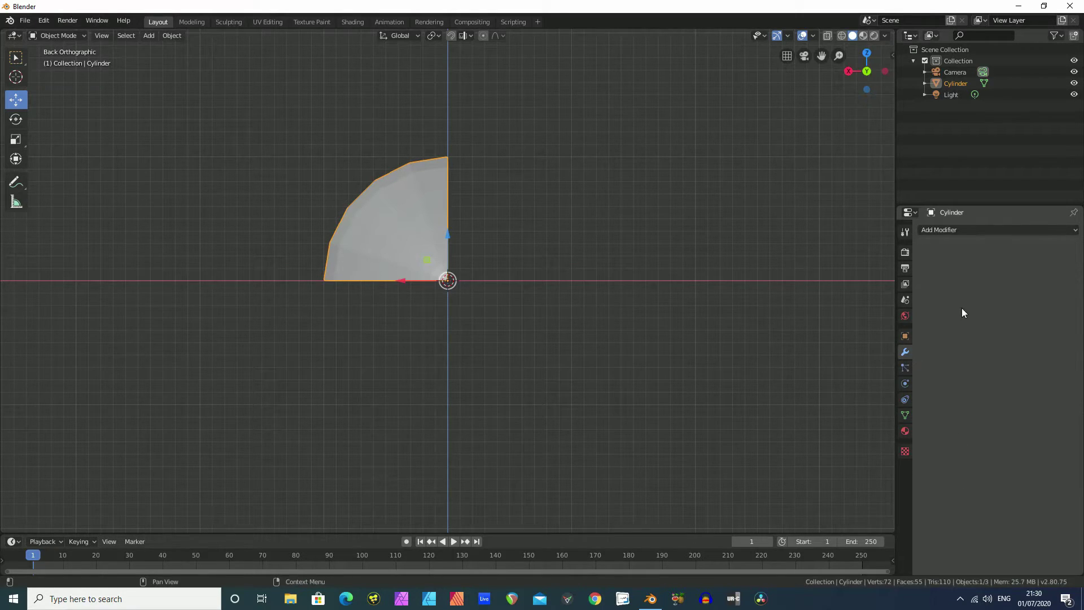
click(979, 231)
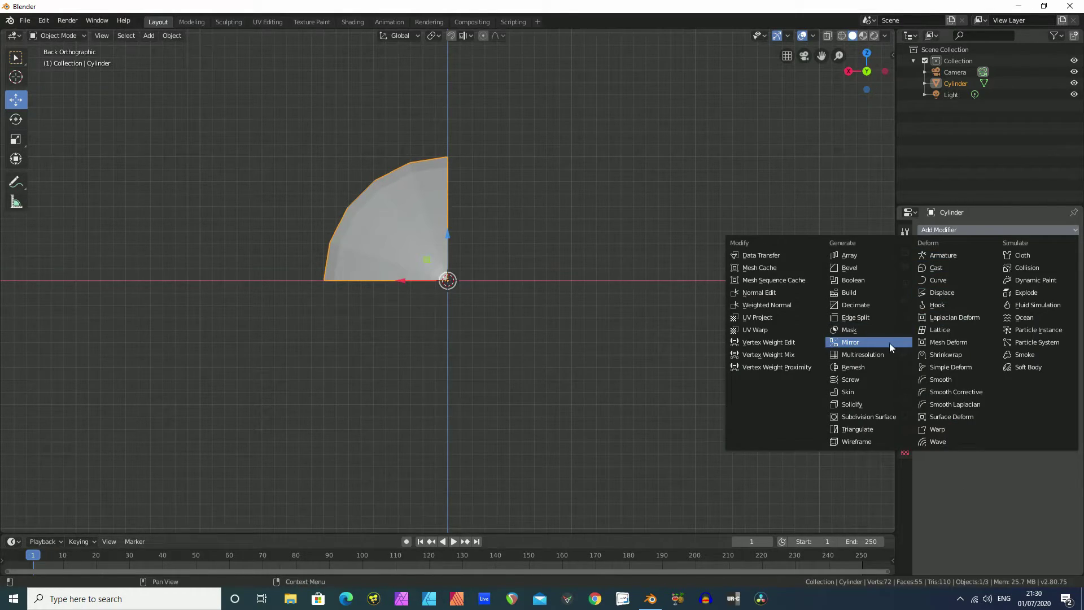
click(861, 343)
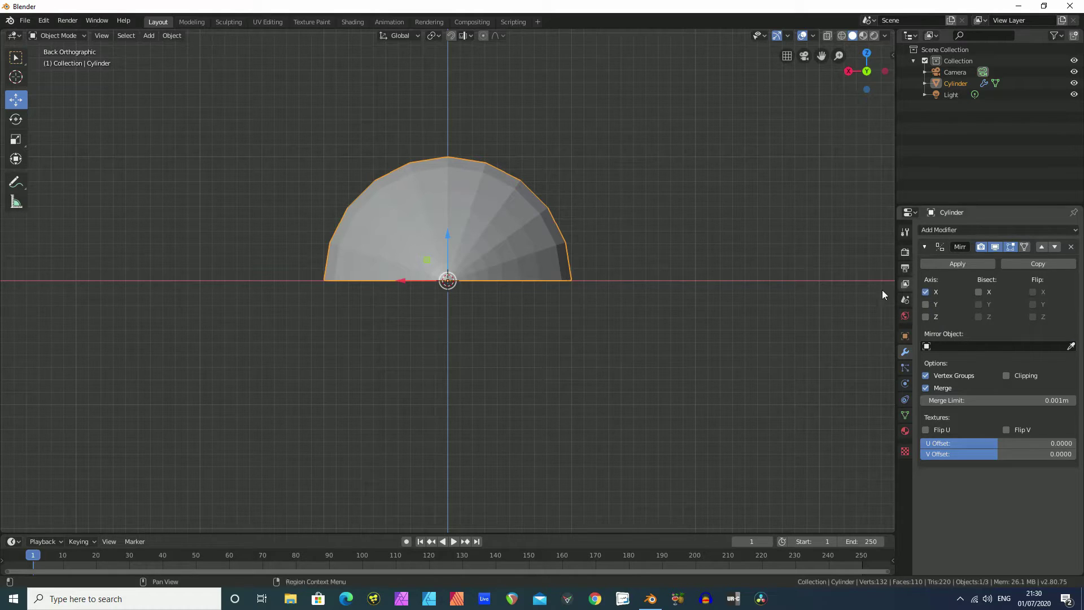
click(927, 306)
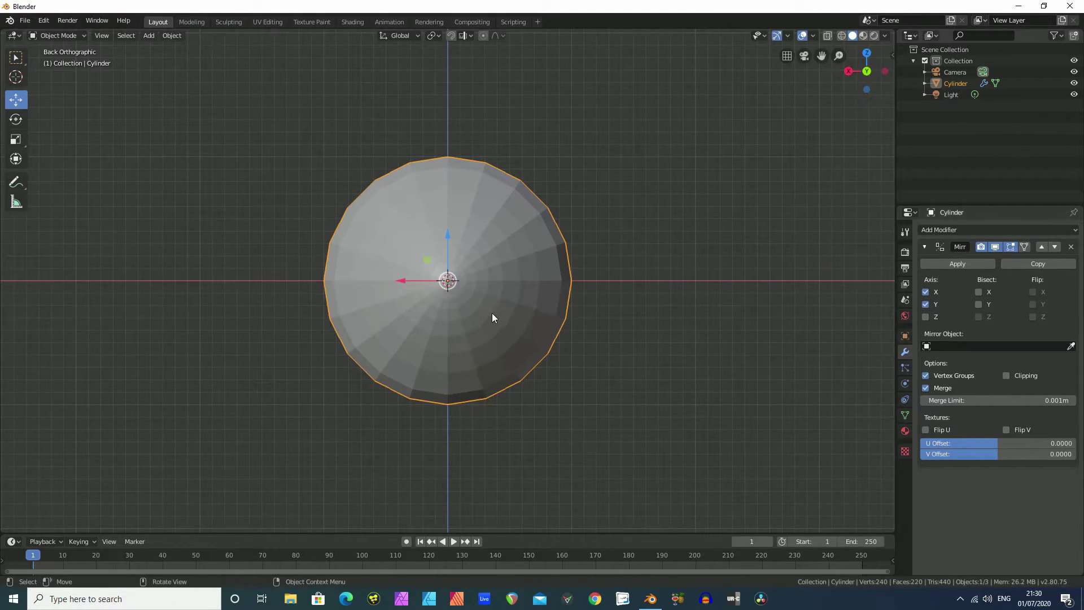
middle_drag(455, 335, 319, 295)
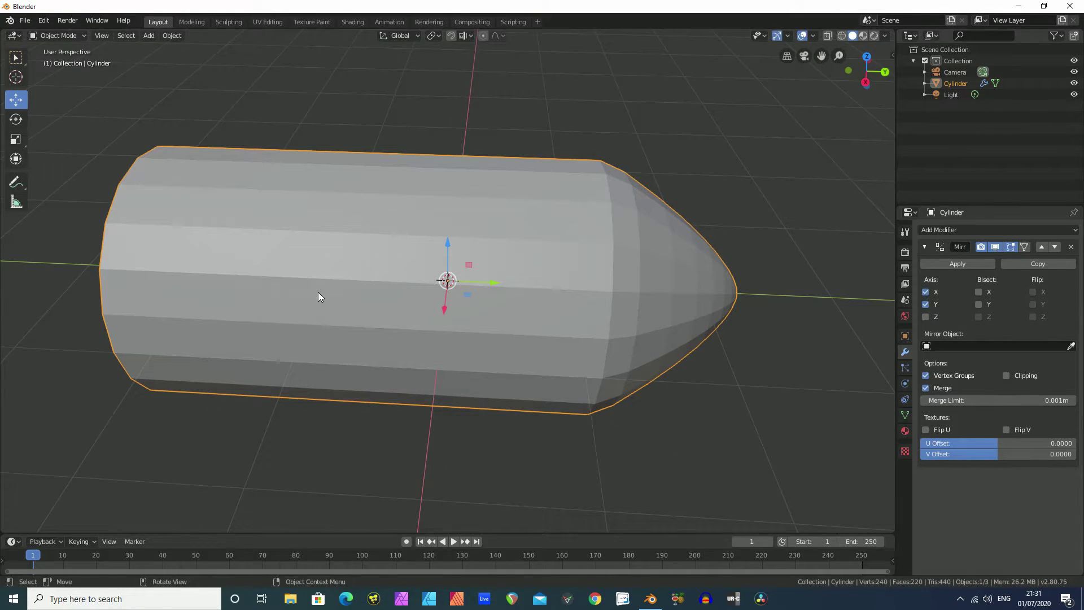
Toggle the Mirror modifier's viewport display to compare the quarter mesh with the mirrored body, leaving the display off.
middle_drag(389, 277, 385, 250)
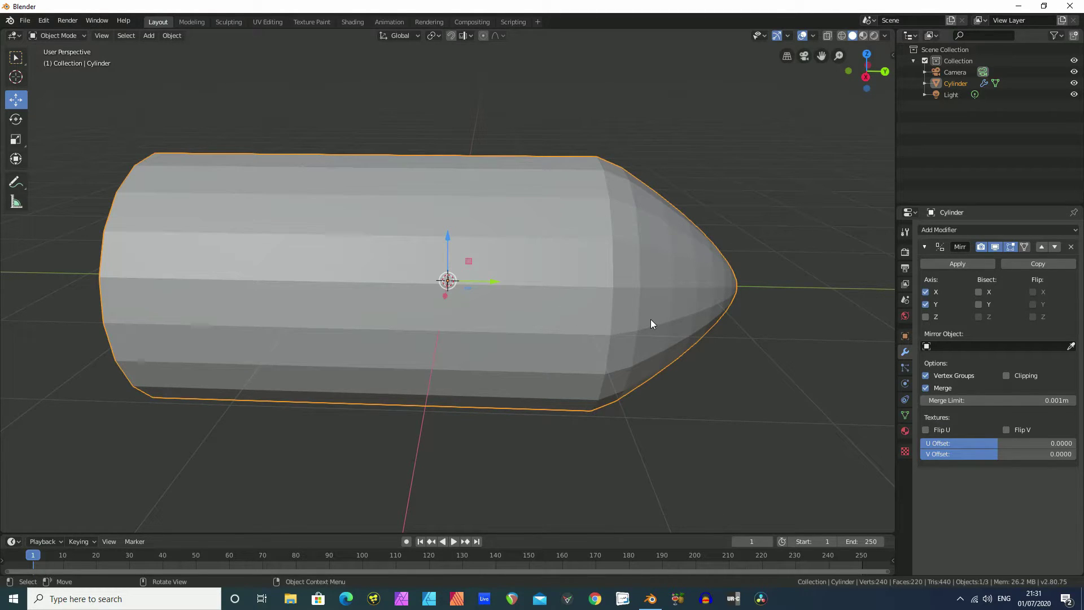
click(866, 76)
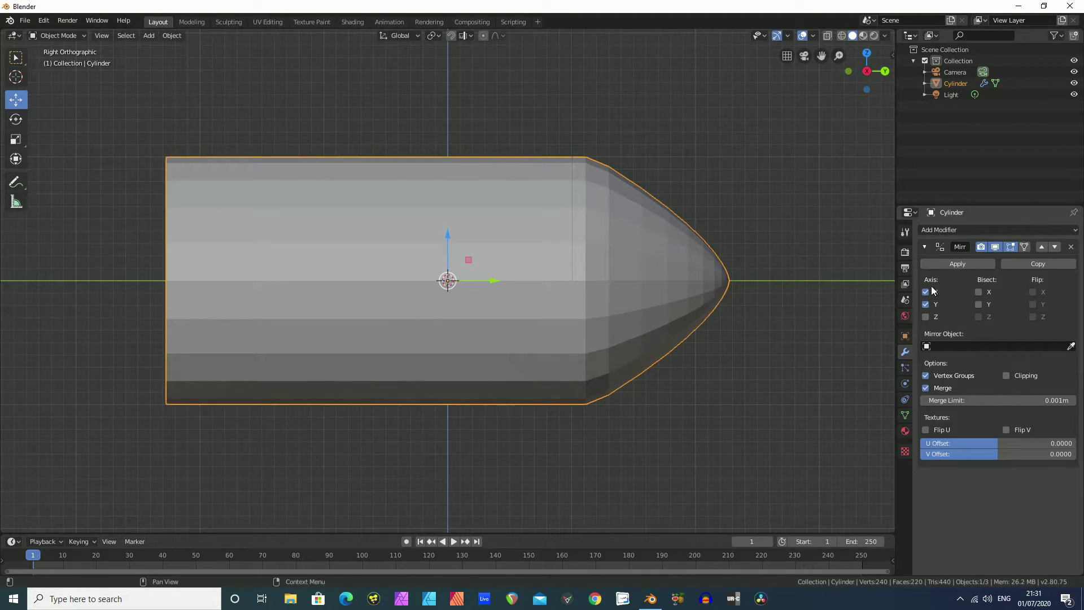
click(995, 248)
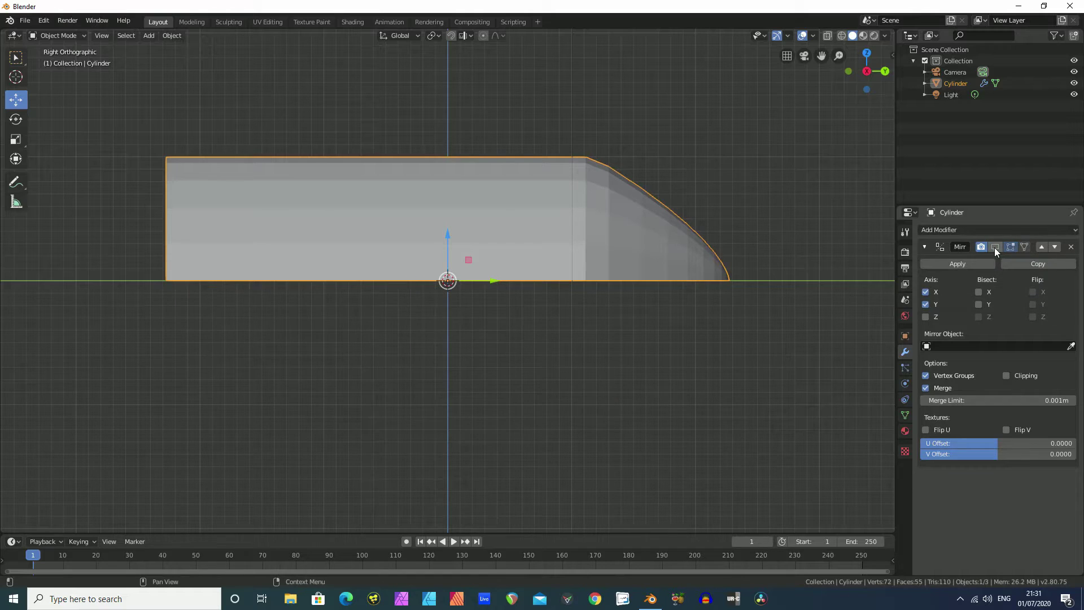
click(995, 248)
click(995, 247)
click(995, 247)
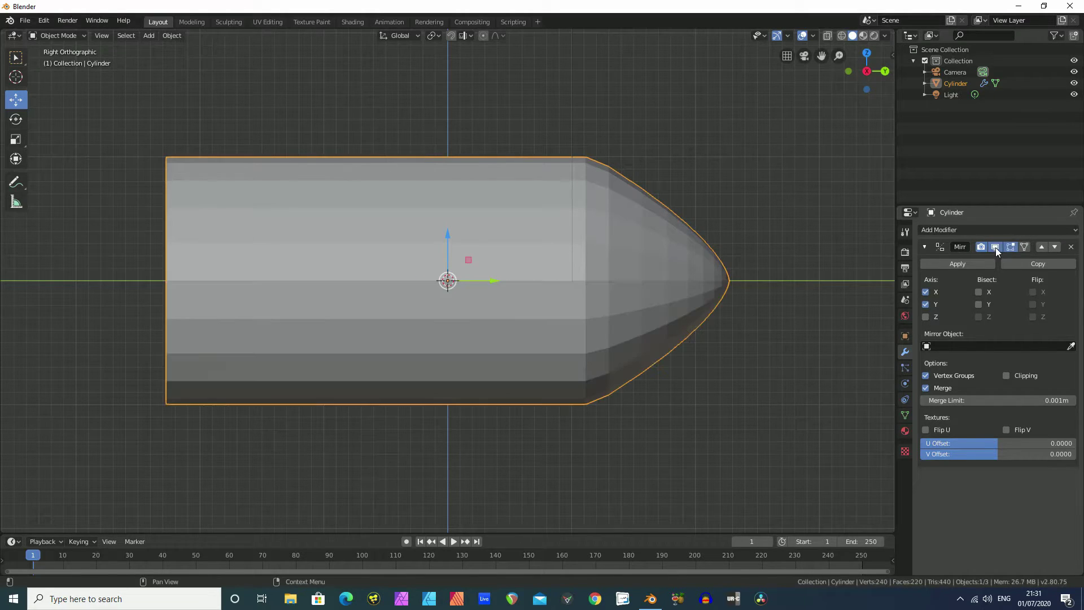
click(994, 247)
click(994, 248)
click(995, 247)
middle_drag(747, 266, 909, 221)
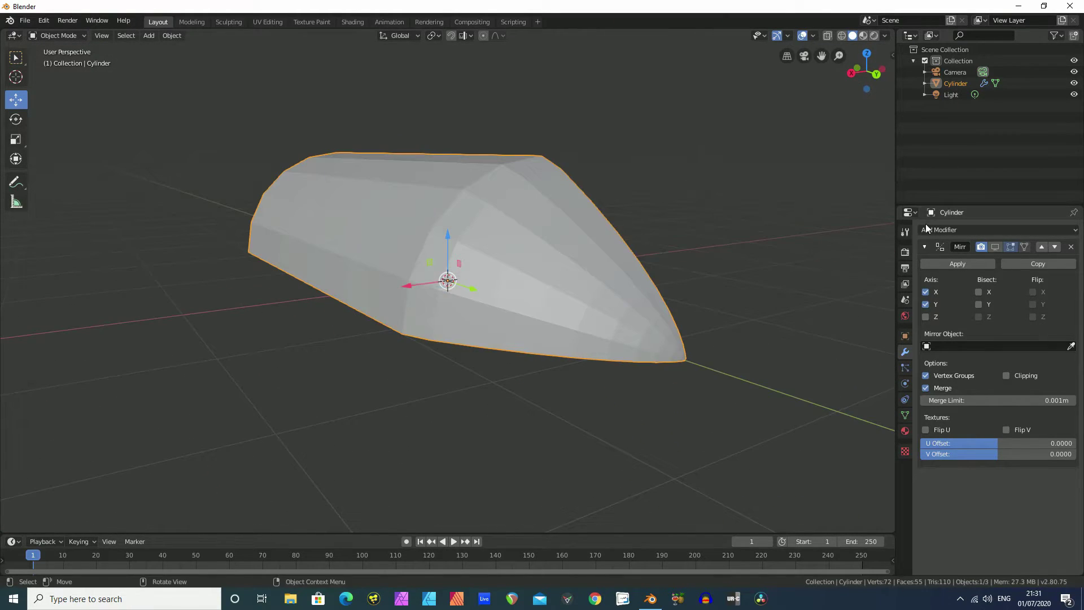
click(995, 246)
click(994, 246)
middle_drag(470, 233, 439, 300)
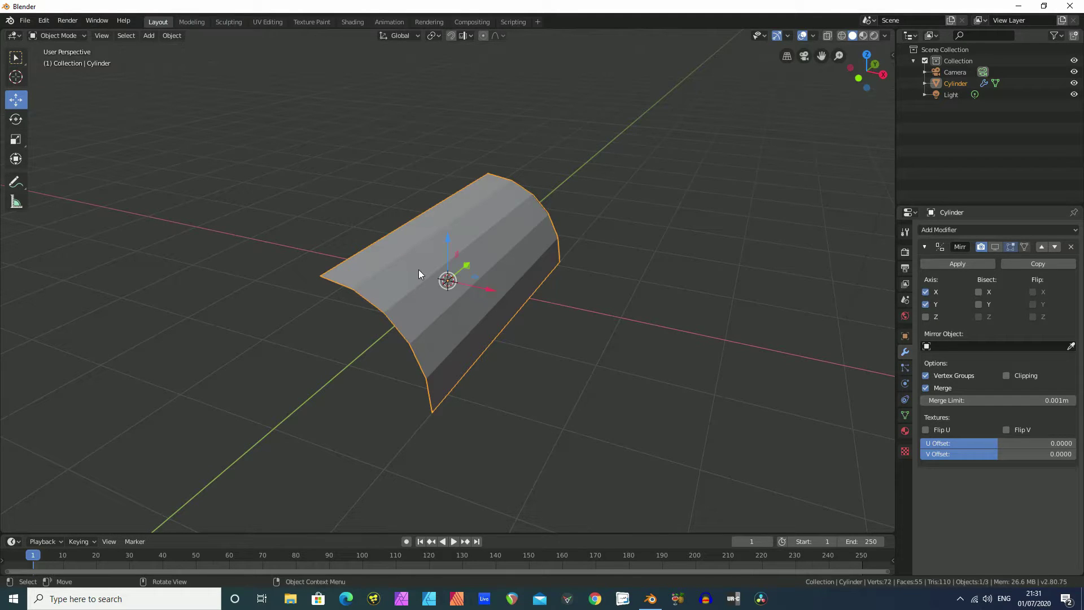
middle_drag(531, 331, 480, 331)
key(ctrl+z)
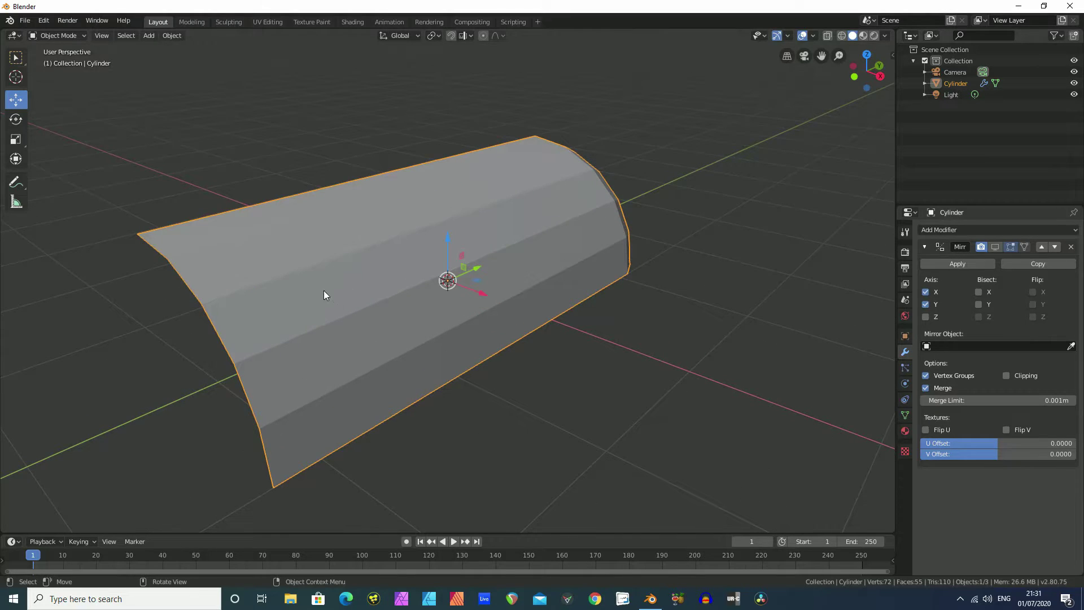
middle_drag(372, 243, 432, 215)
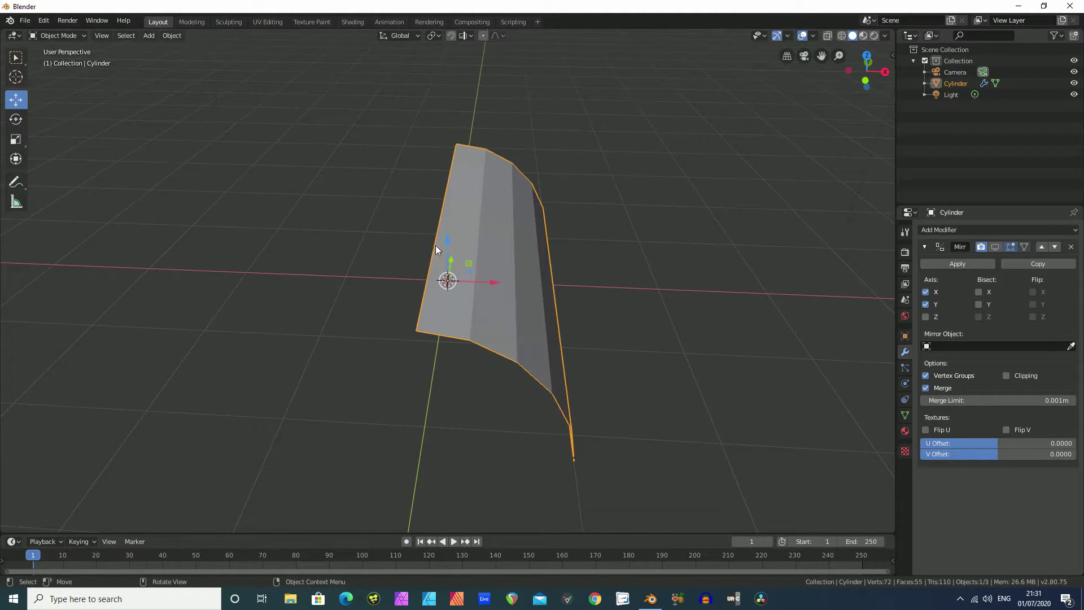
middle_drag(550, 280, 514, 269)
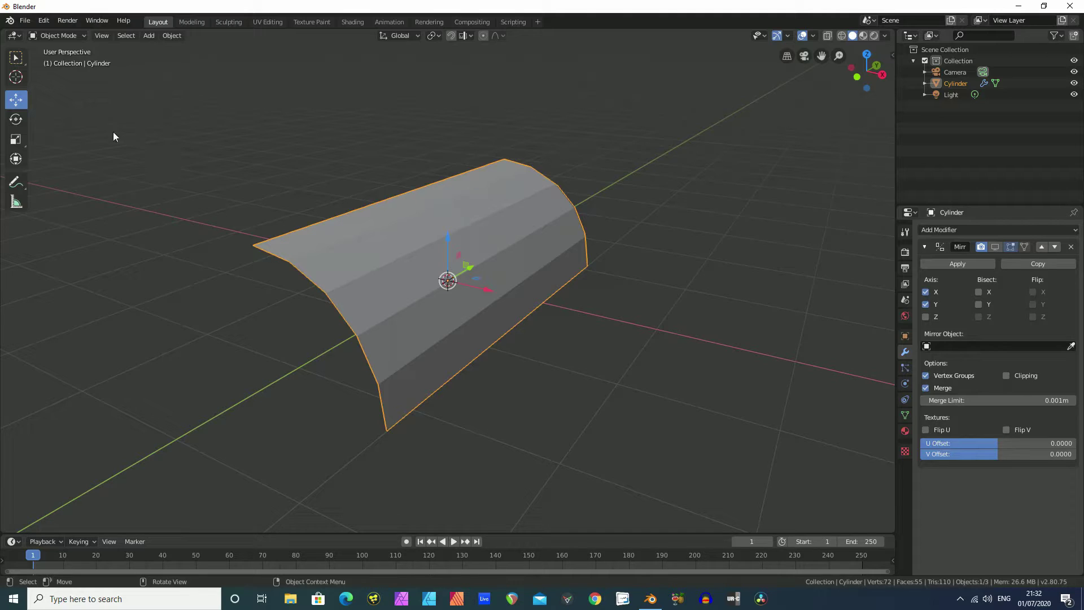
mouse_move(411, 281)
mouse_down()
mouse_move(371, 284)
mouse_move(395, 282)
mouse_up()
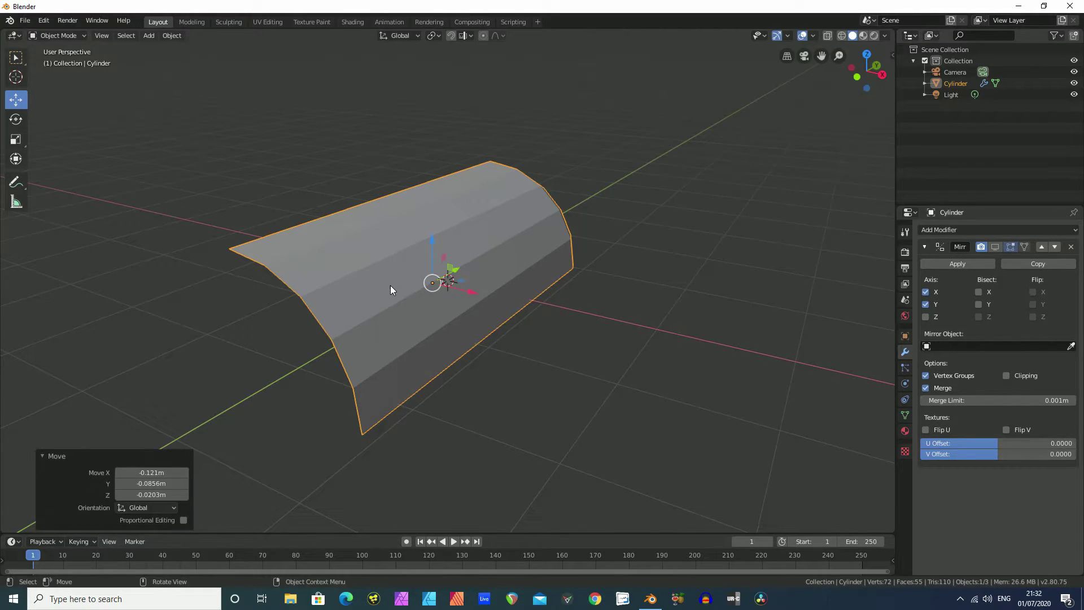
key(ctrl+z)
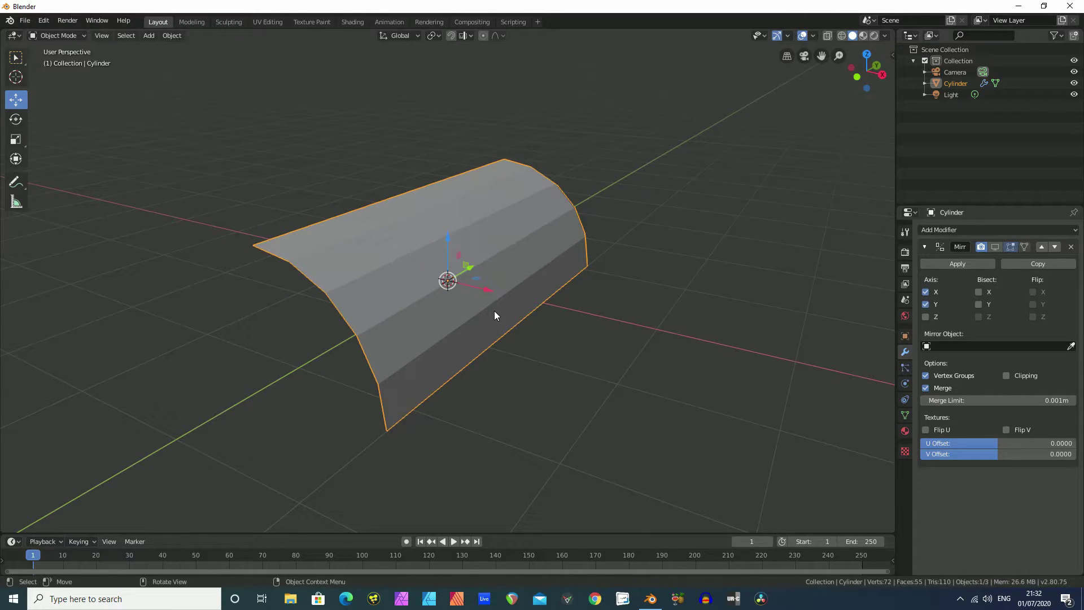
Rotate the quarter body -45° about the global Y axis.
key(r)
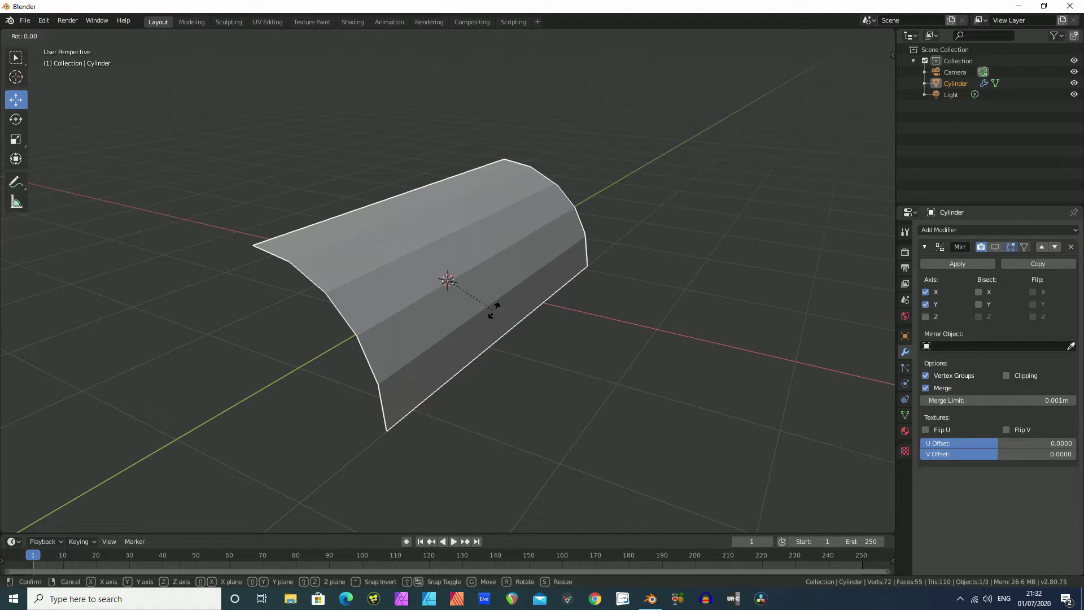
key(y)
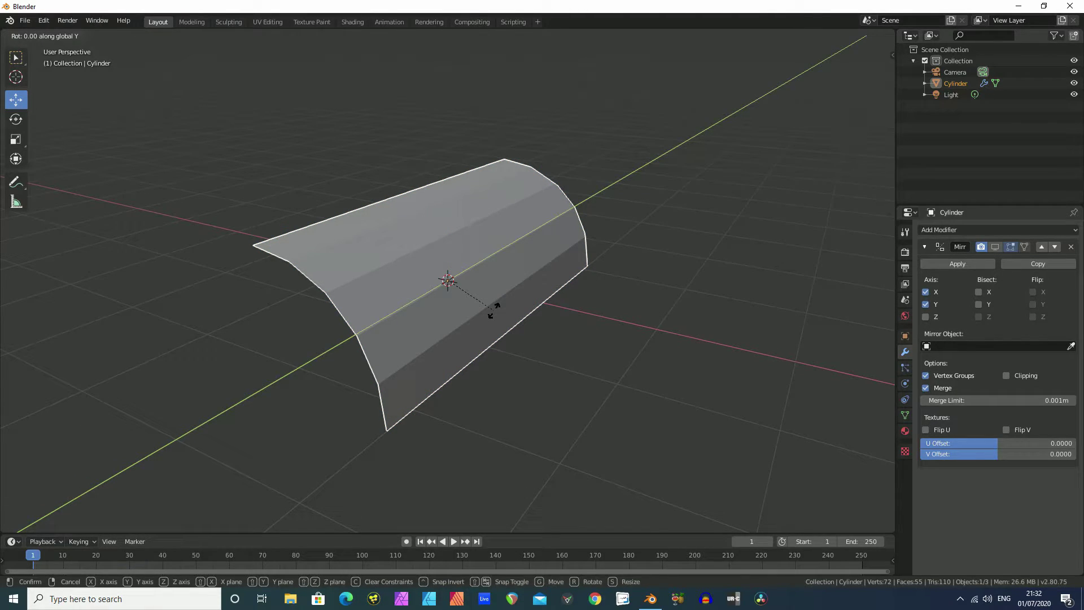
text(-45)
key(Return)
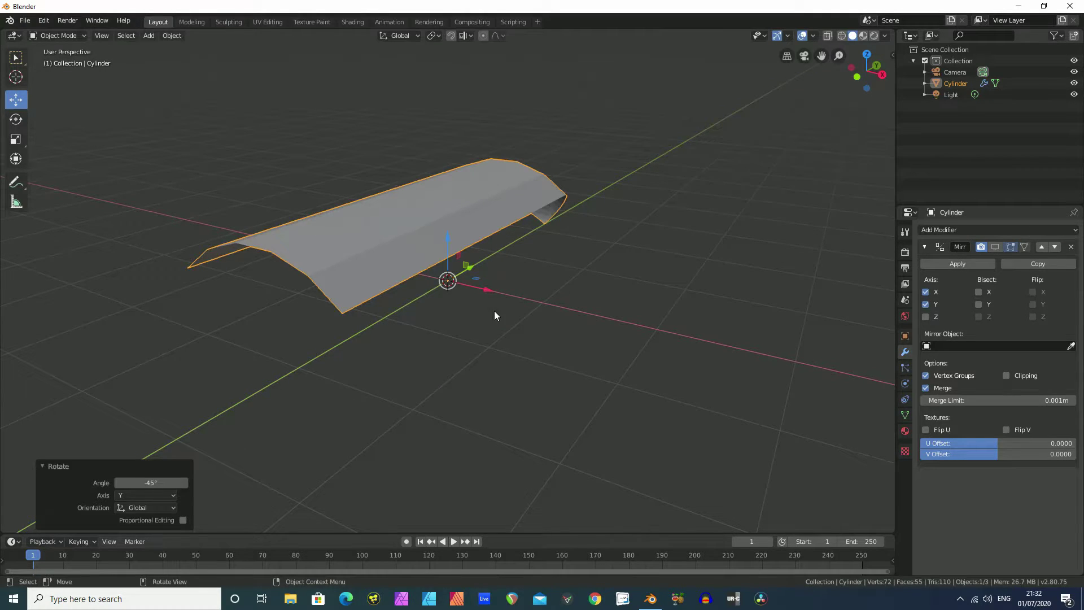
Examine the rotated quarter body from the side, from above and at an angle.
middle_drag(340, 275, 448, 379)
scroll(449, 374, up, 3)
scroll(445, 367, down, 2)
middle_drag(588, 369, 694, 218)
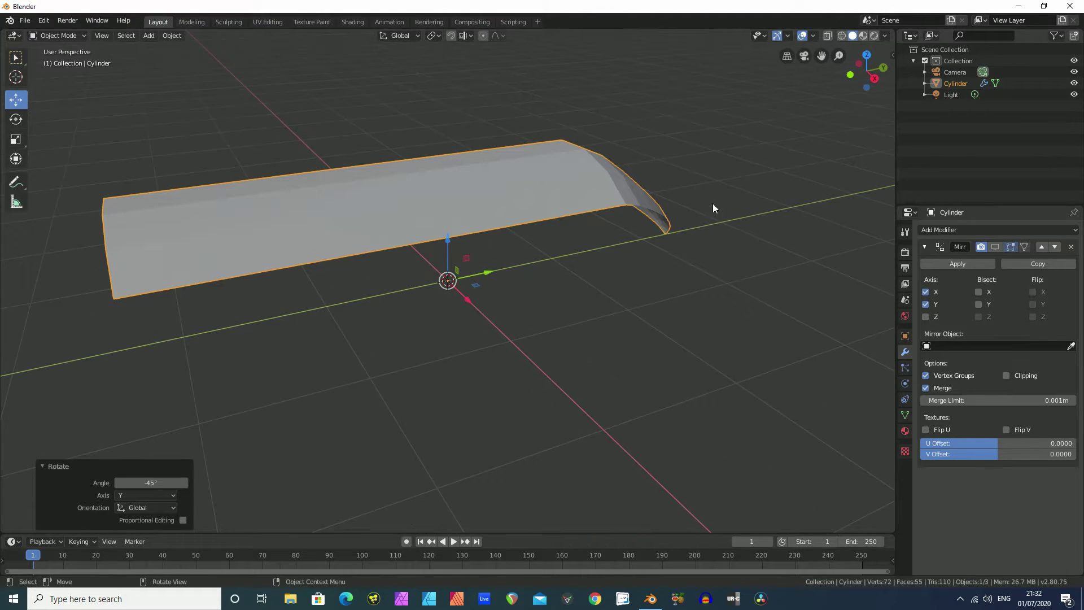
click(874, 77)
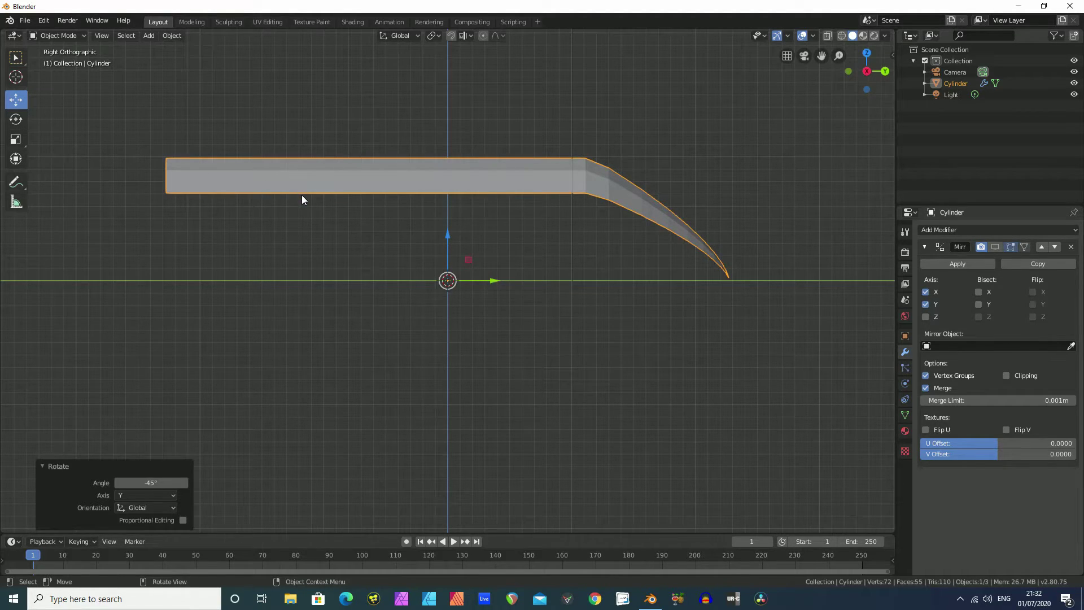
middle_drag(316, 214, 377, 329)
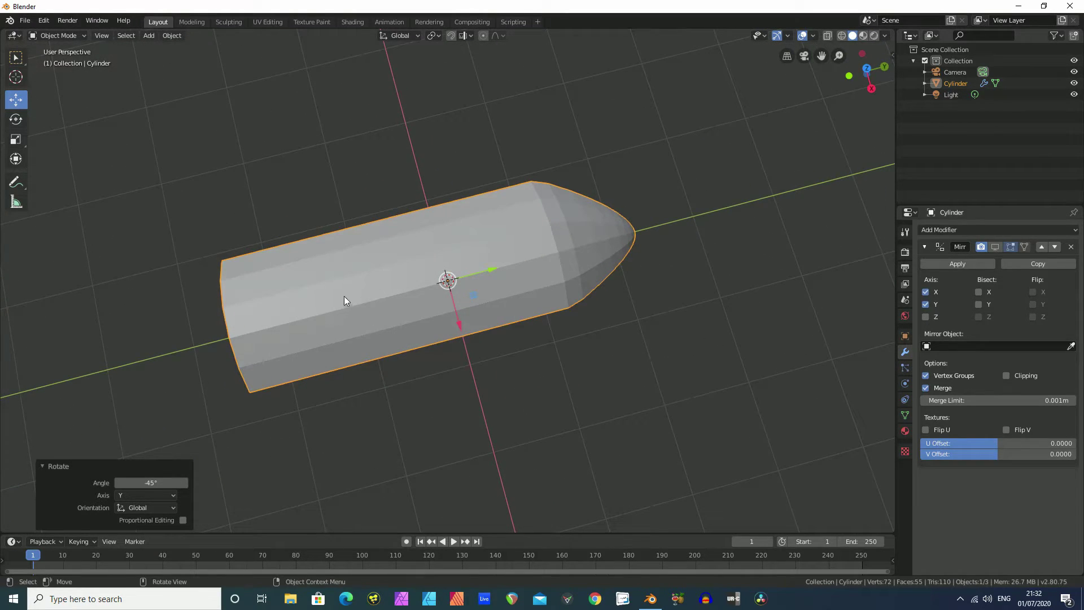
scroll(335, 306, down, 1)
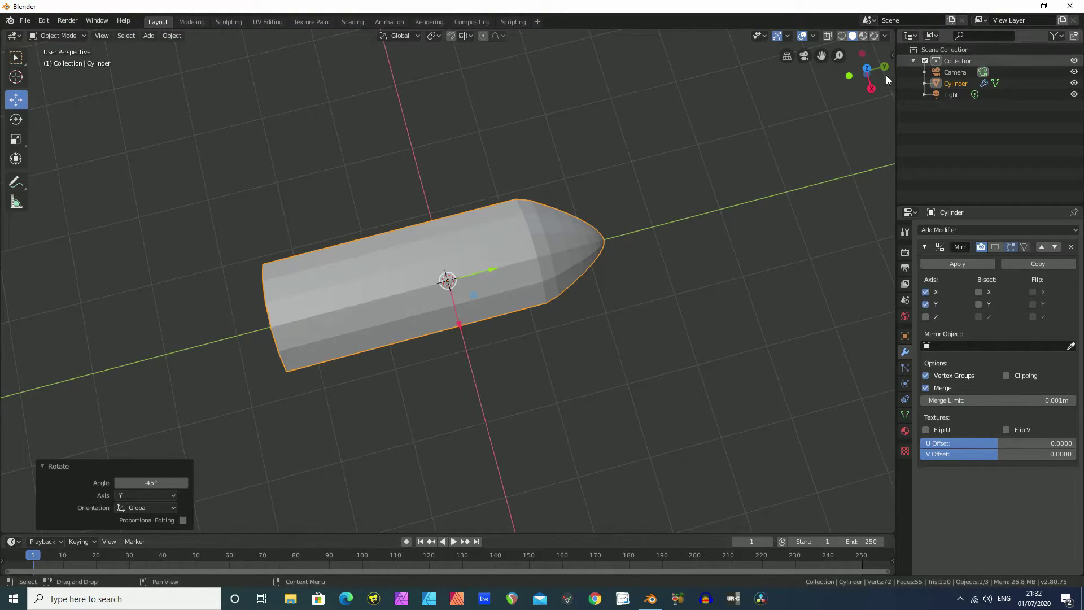
In Edit Mode, add two crosswise loop cuts near the body's rear end, with slide factors of about -0.902 and -0.668.
click(871, 88)
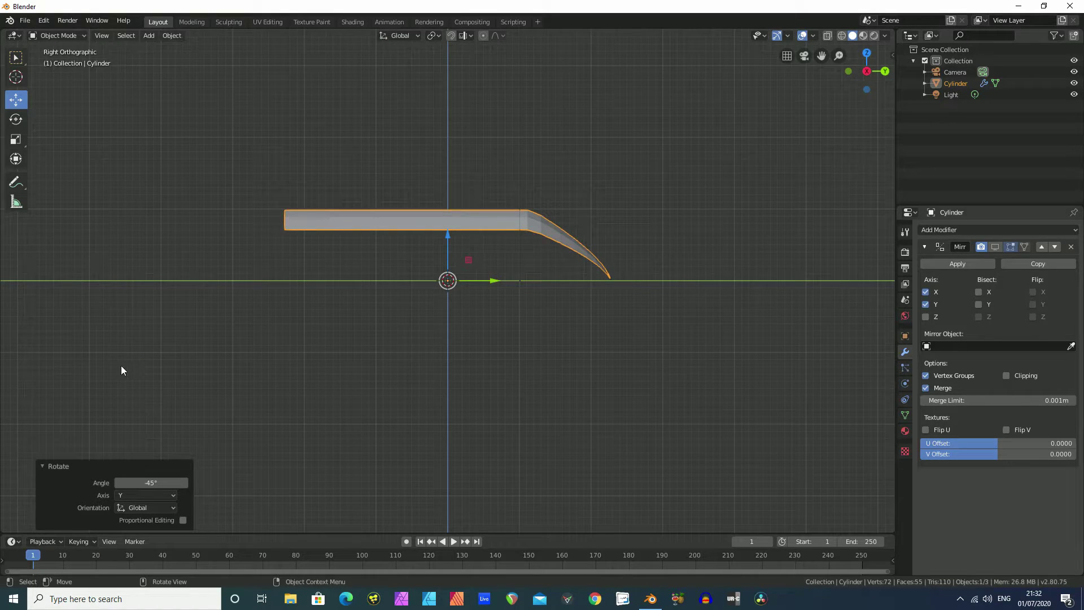
key(Tab)
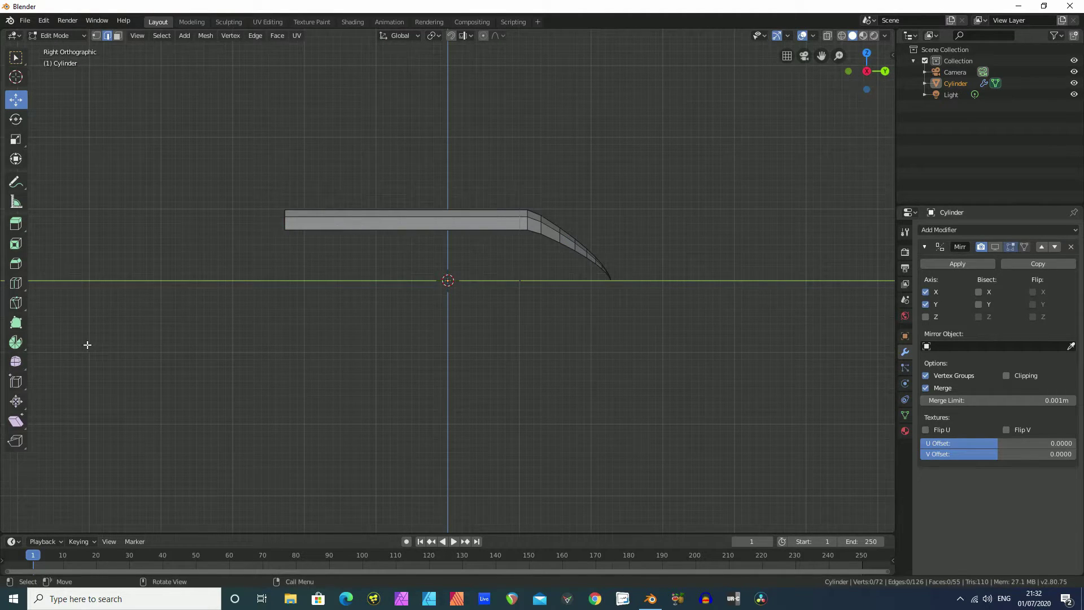
click(15, 283)
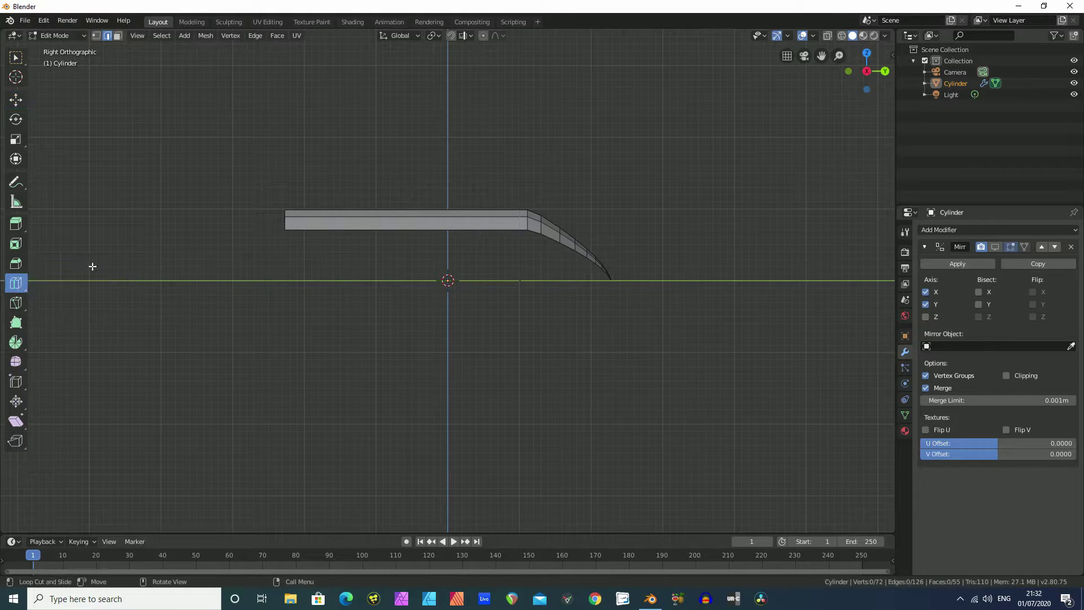
click(405, 218)
drag(405, 218, 297, 227)
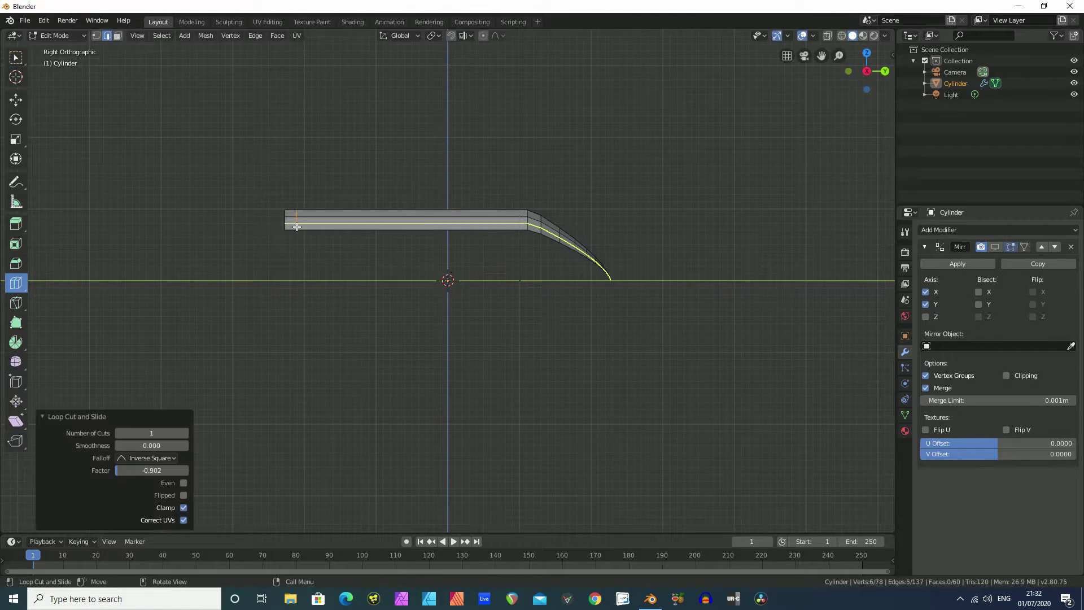
click(405, 218)
drag(406, 218, 335, 220)
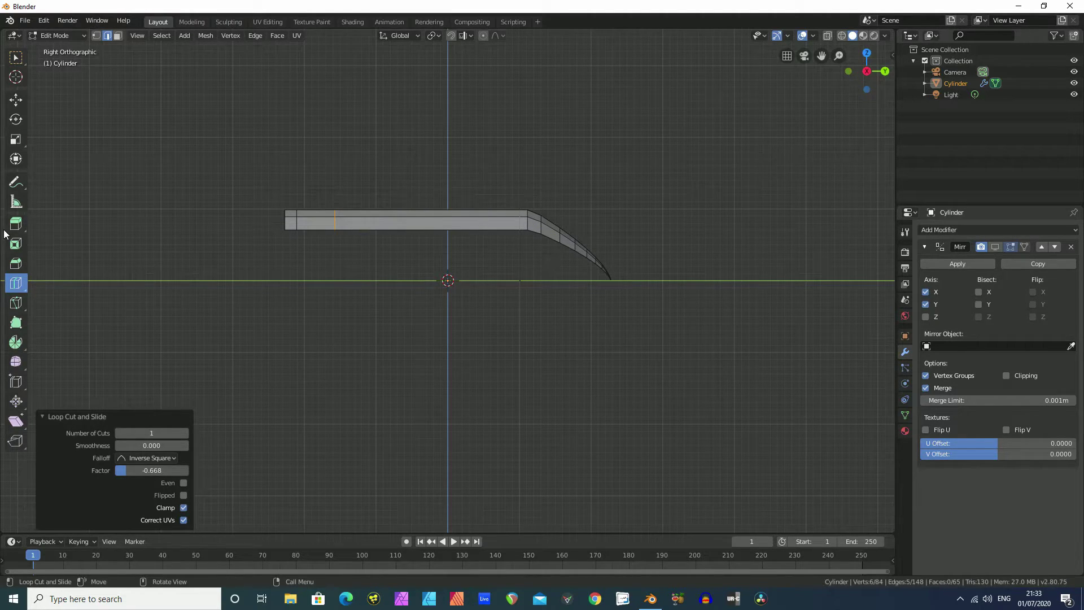
Divide the middle strip of faces lengthwise with two evenly spaced loop cuts running along the whole body.
key(Tab)
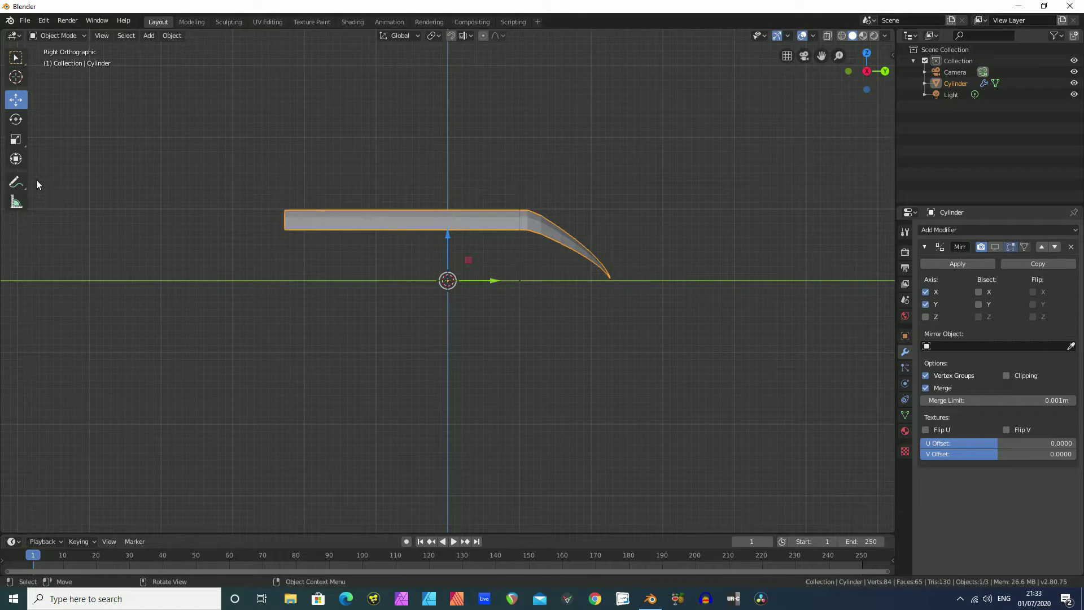
key(Tab)
middle_drag(423, 186, 238, 310)
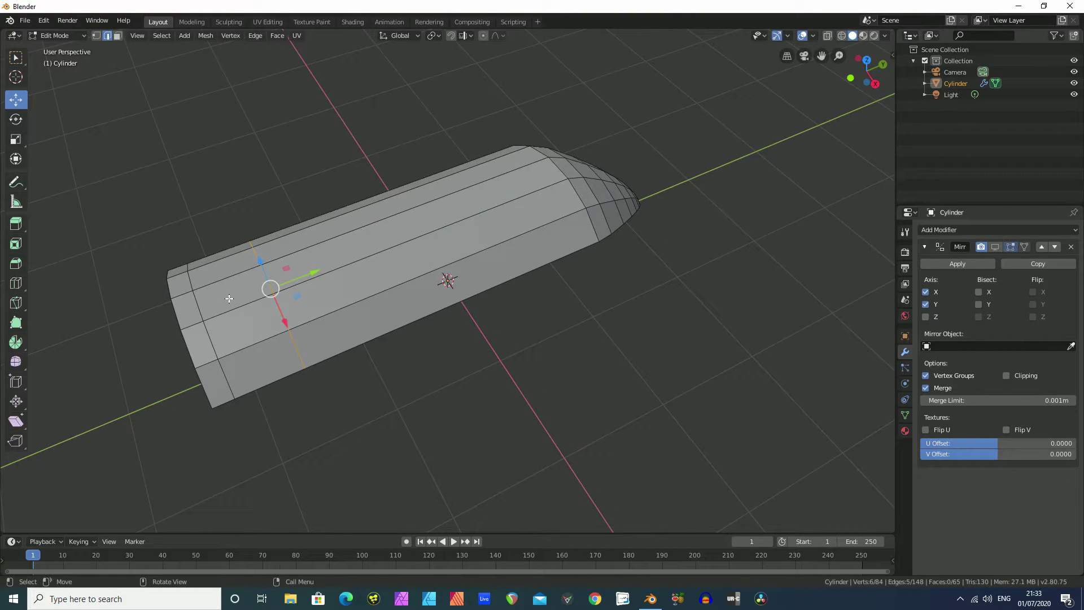
middle_drag(435, 259, 429, 282)
click(116, 36)
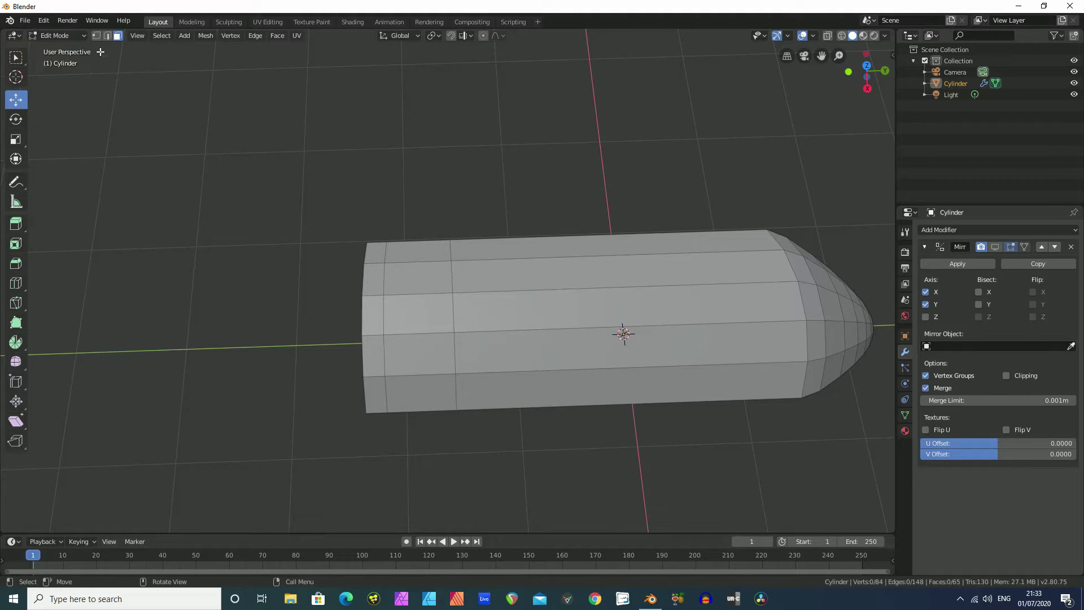
click(107, 36)
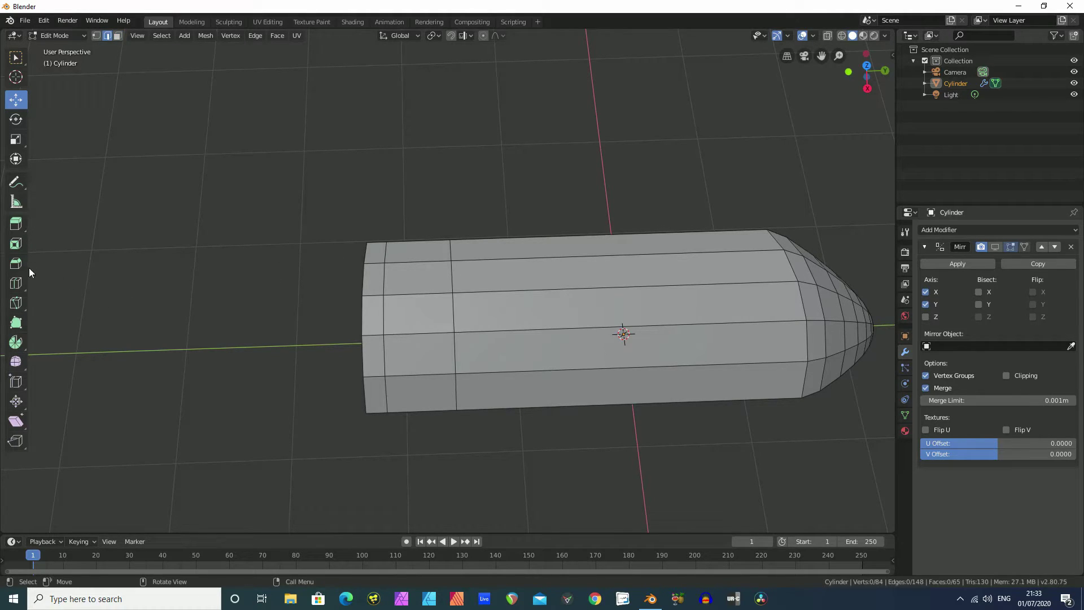
click(117, 35)
click(447, 328)
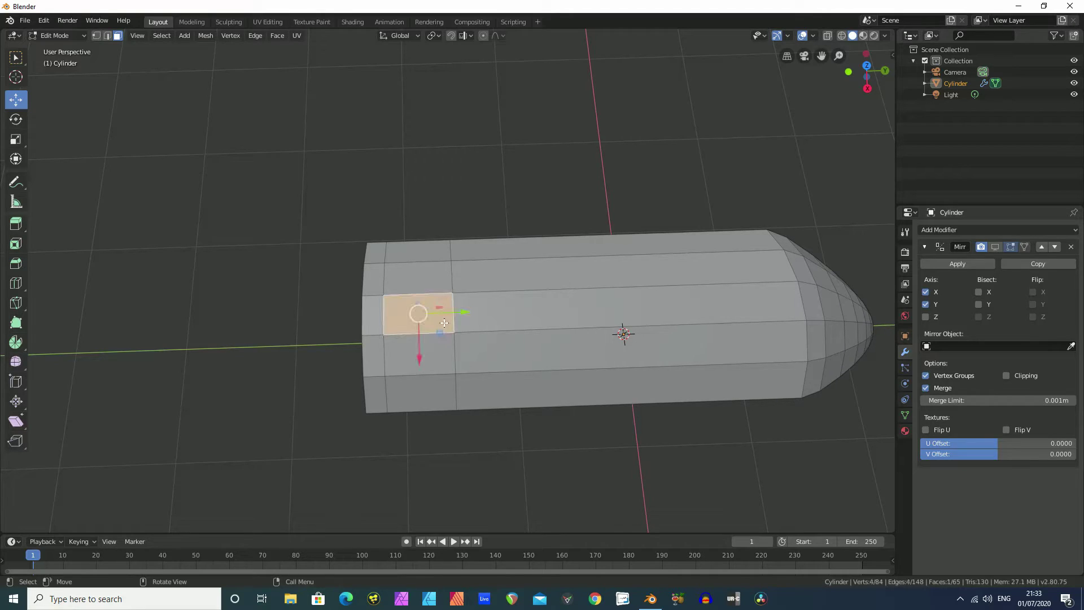
click(16, 284)
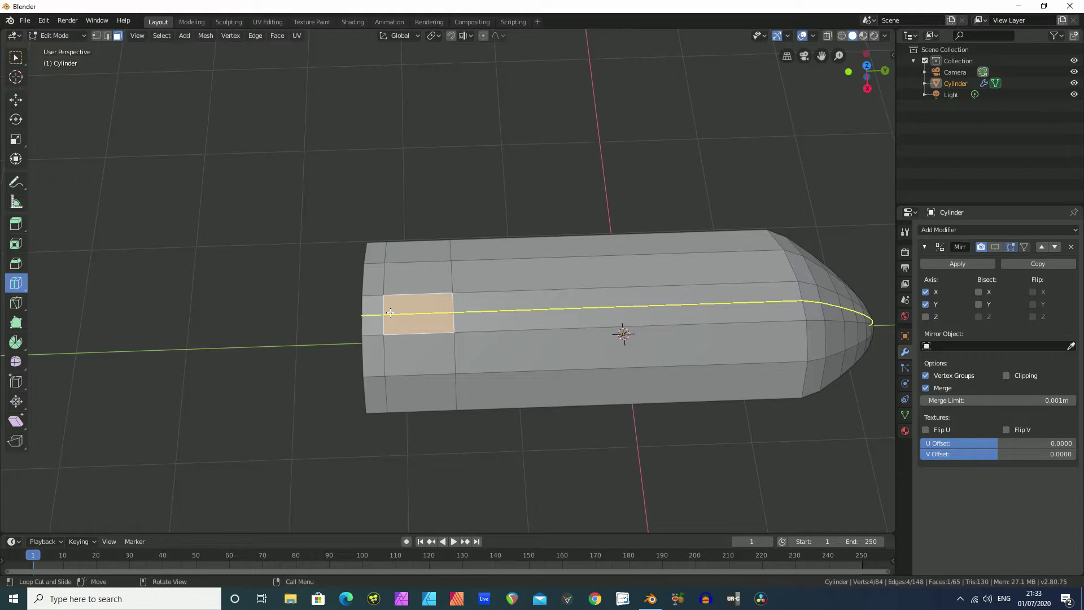
click(391, 313)
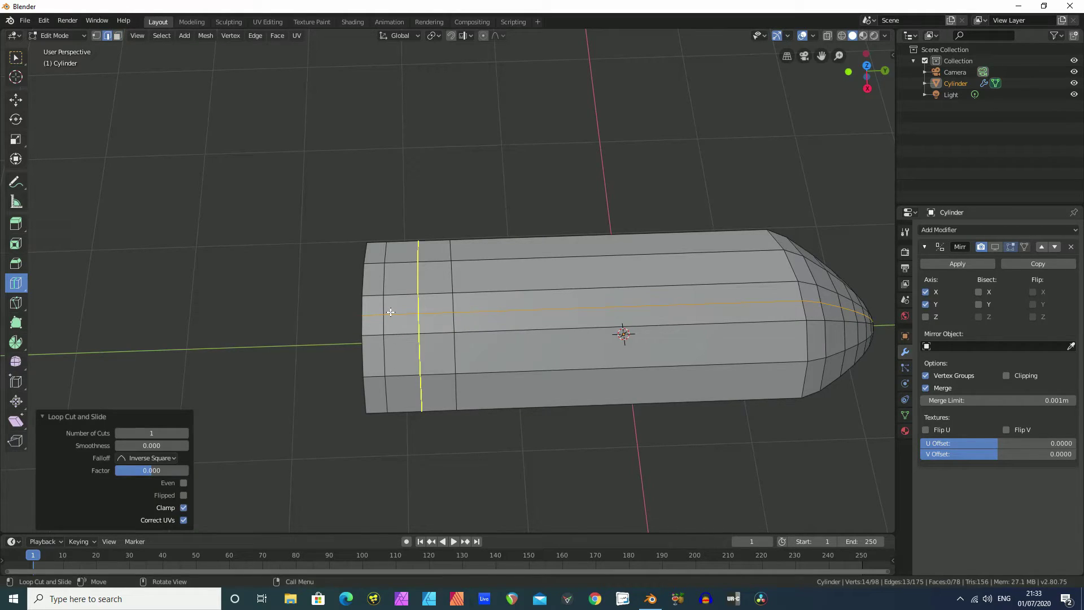
click(184, 433)
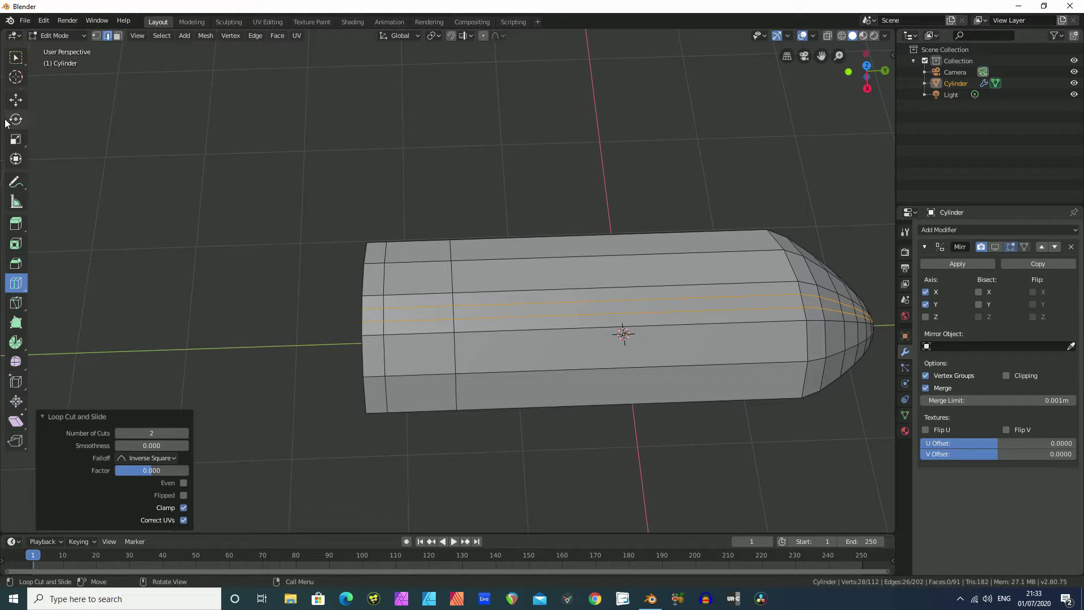
Select the narrow middle face between the two rear crosswise cuts and extrude it about 0.559 m along its normal as a fin.
click(15, 98)
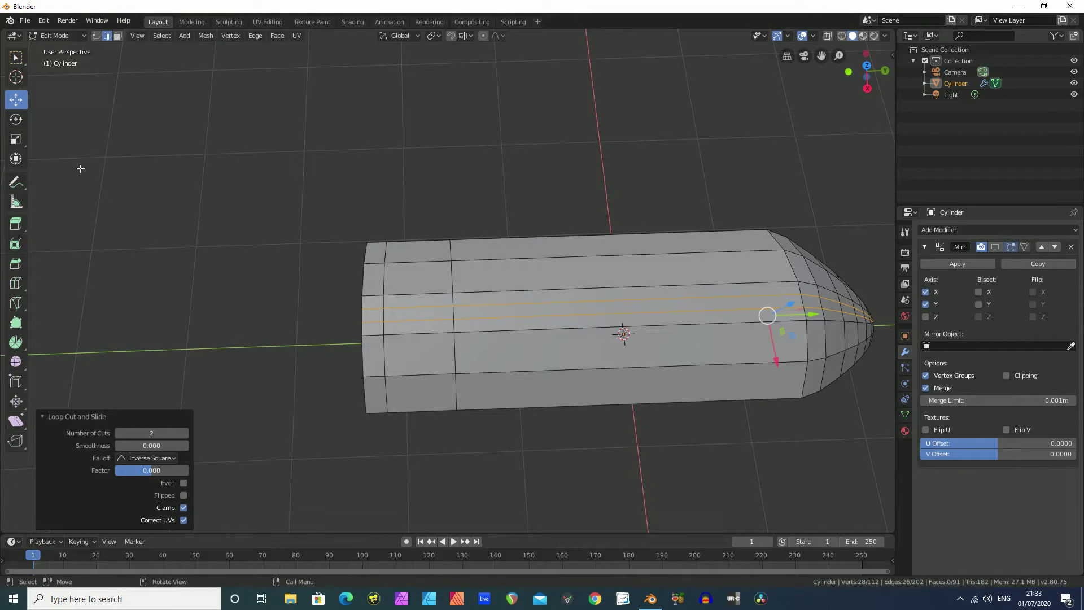
click(416, 318)
middle_drag(555, 435, 554, 387)
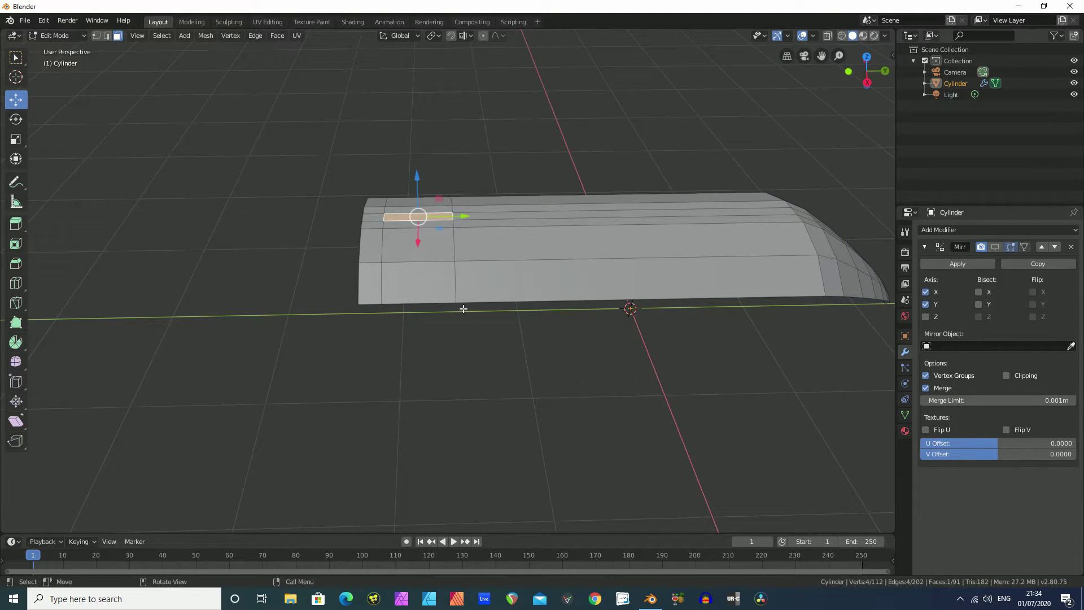
key(e)
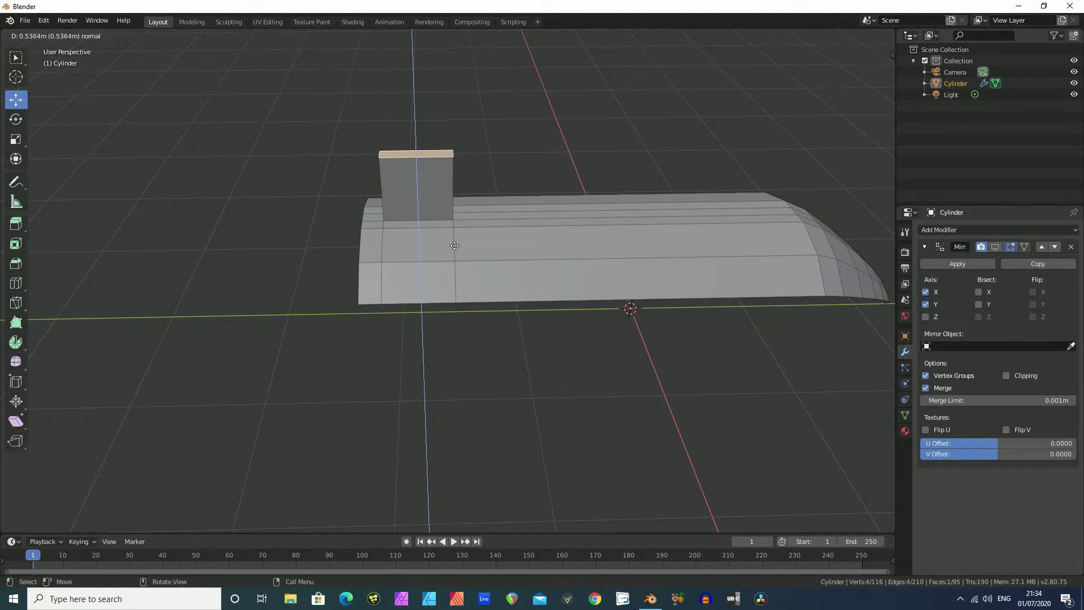
click(457, 244)
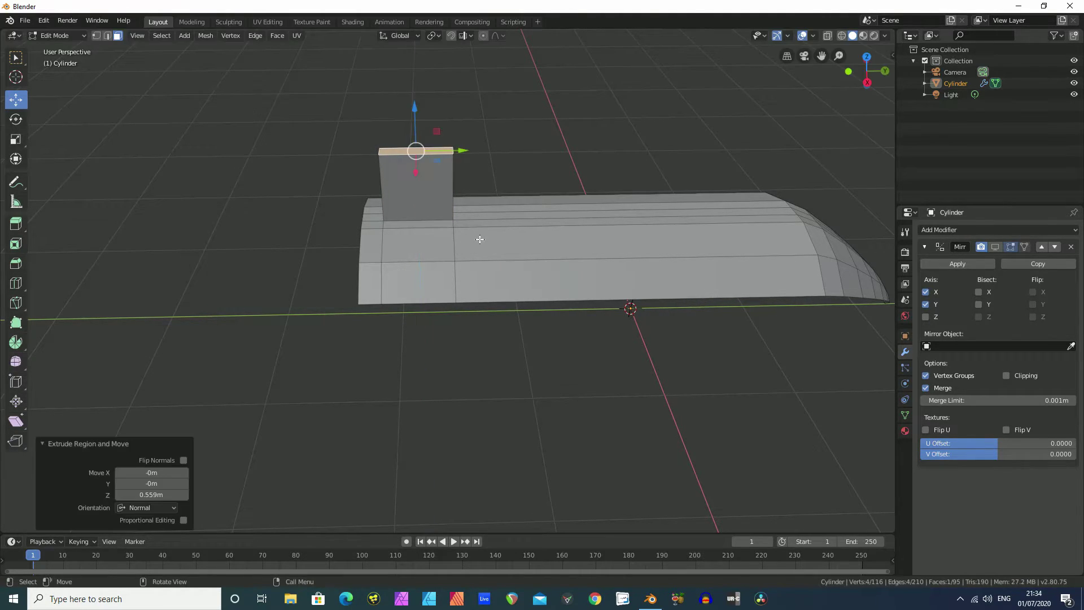
Narrow the fin's top face by scaling it along X to about 0.293.
click(868, 83)
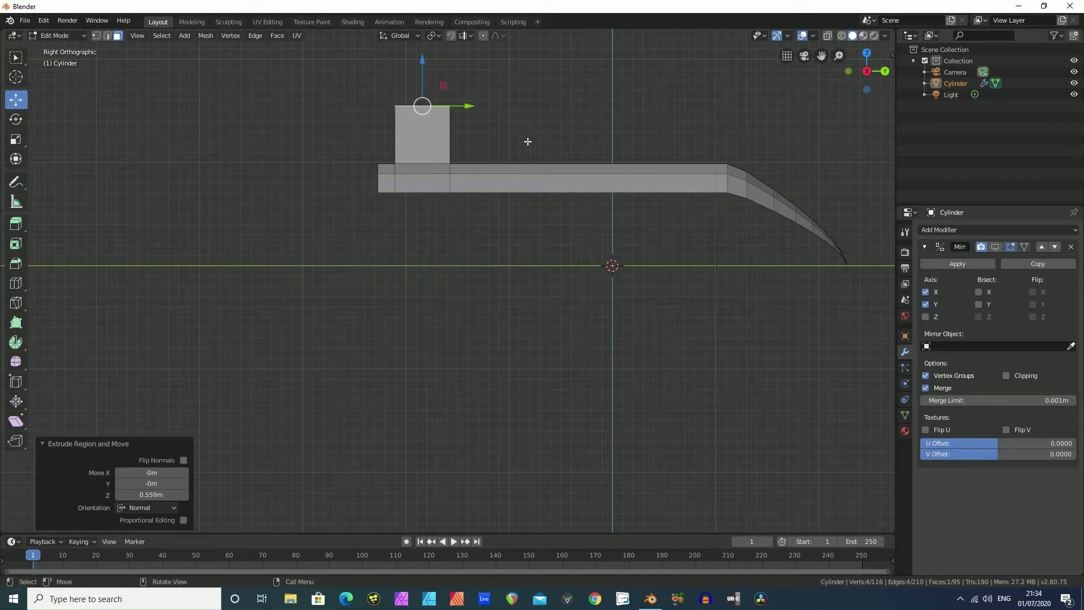
middle_drag(507, 129, 476, 284)
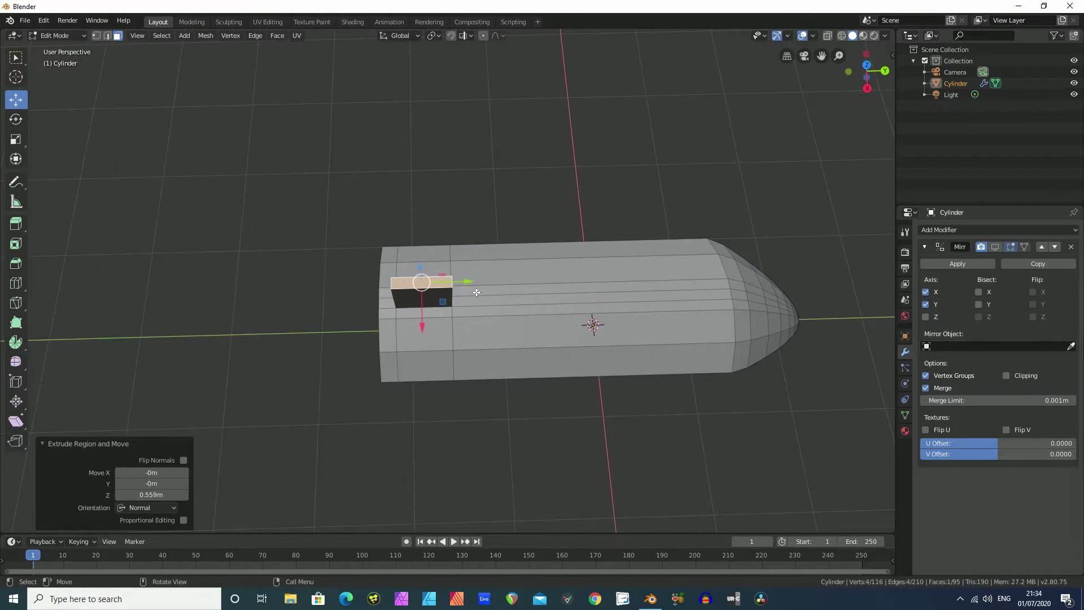
scroll(477, 291, up, 3)
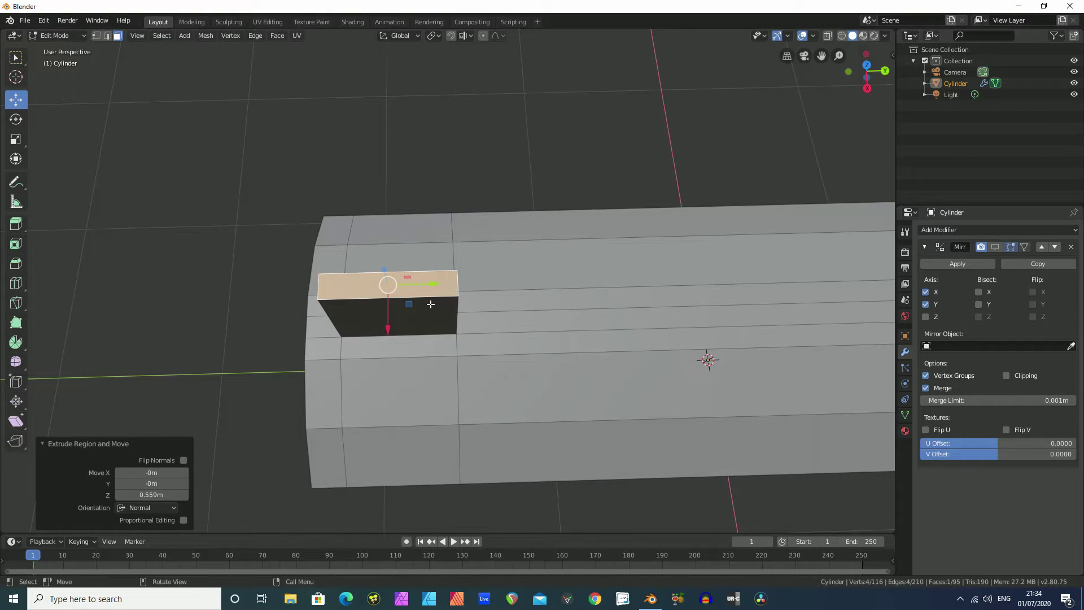
middle_drag(413, 343, 583, 302)
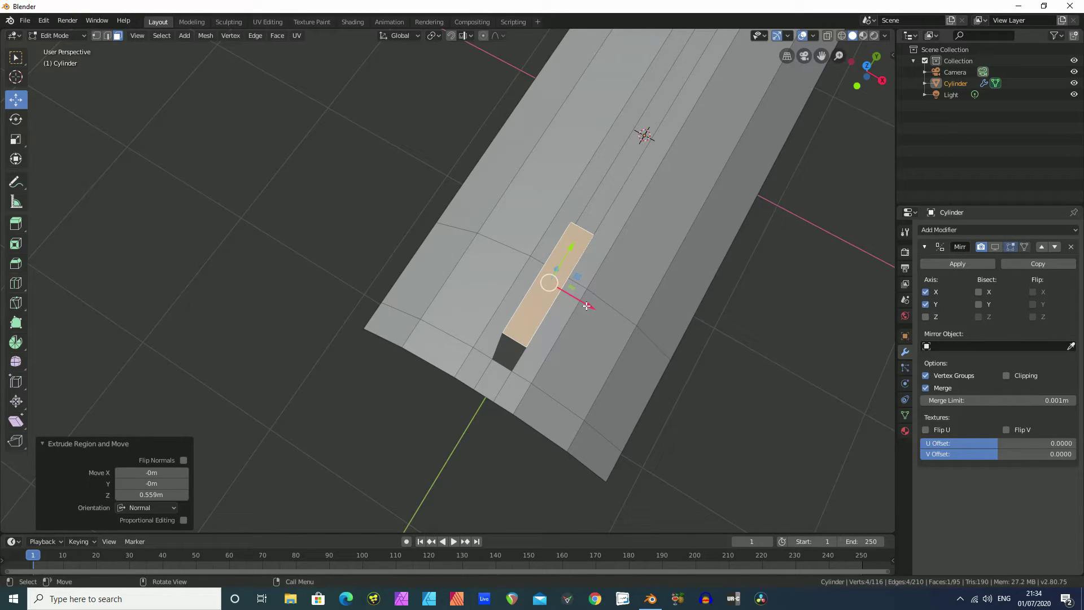
key(s)
key(x)
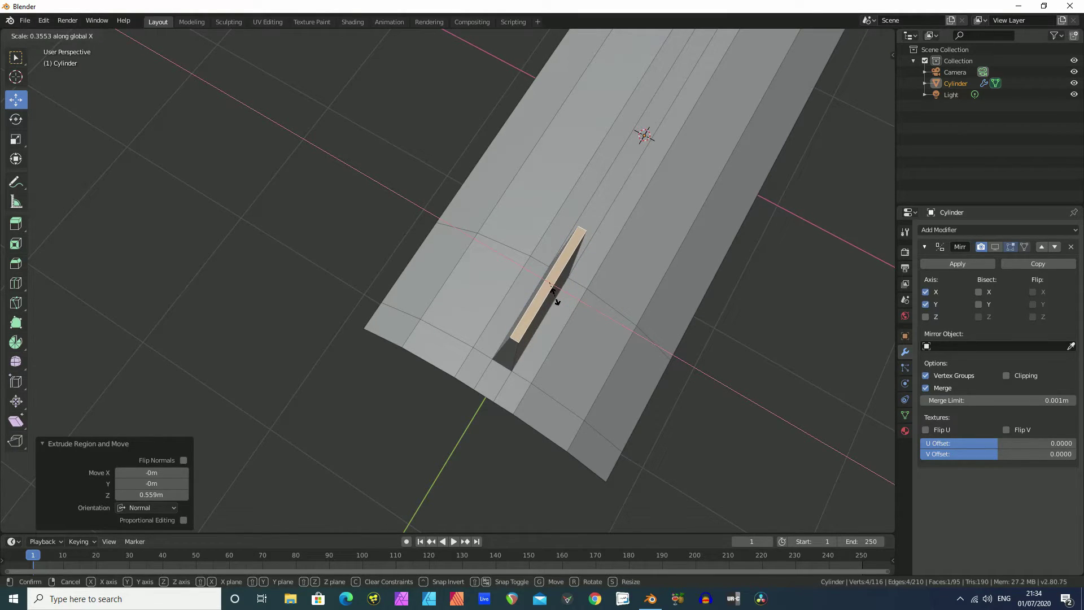
click(552, 291)
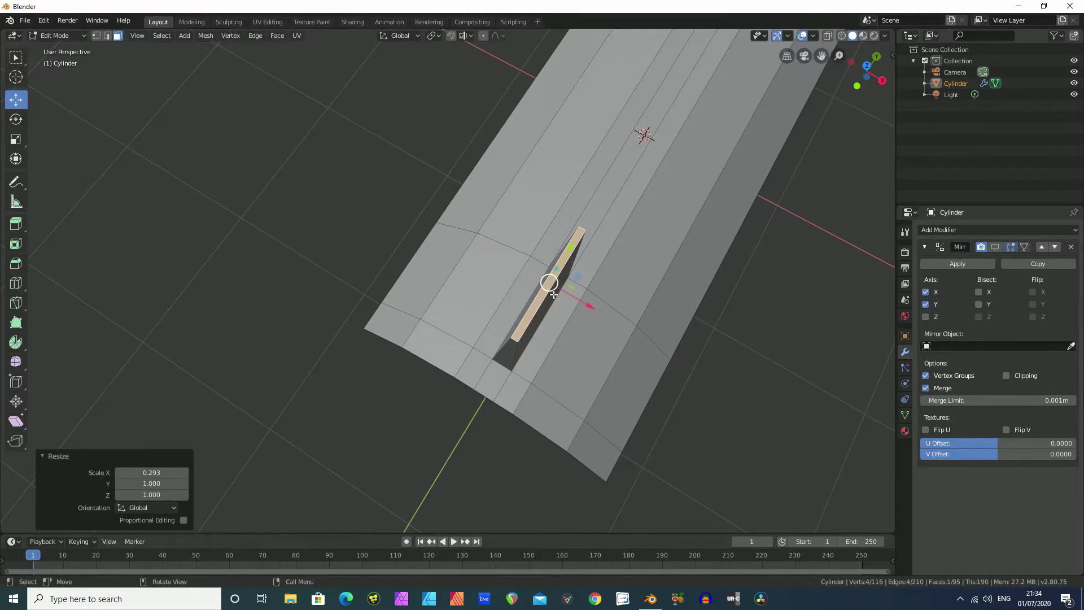
Select the short edge at the front of the fin's tip and move it about -0.171 m along Y.
middle_drag(615, 333, 542, 318)
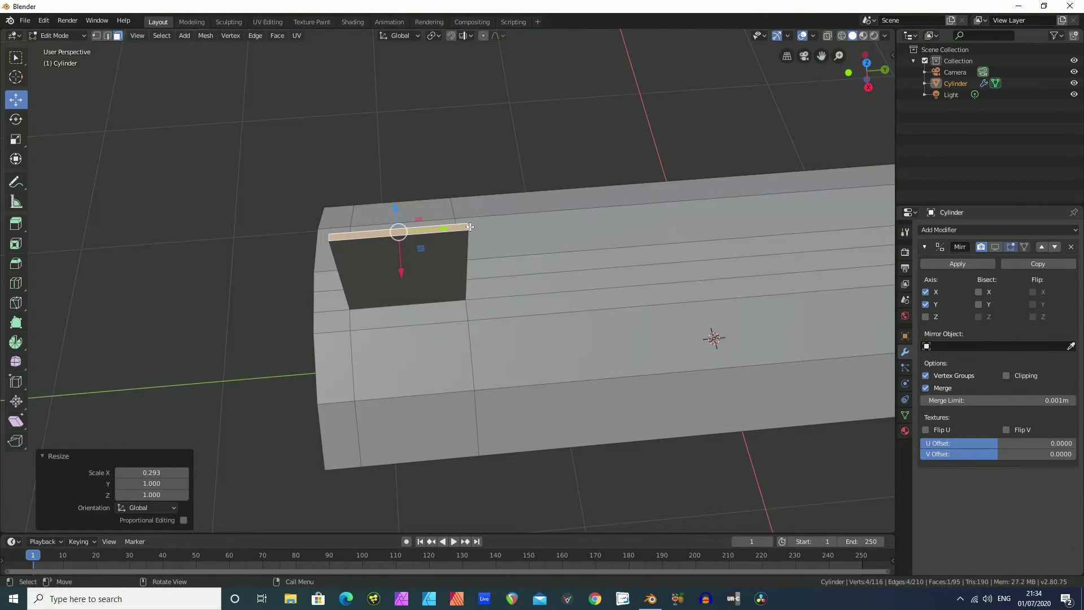
click(107, 35)
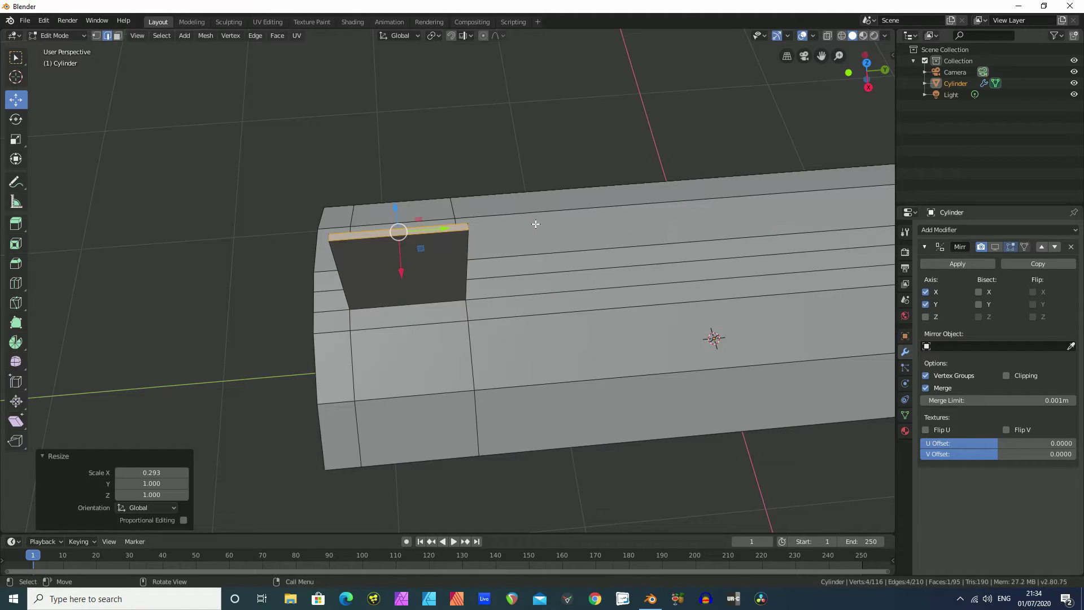
click(468, 227)
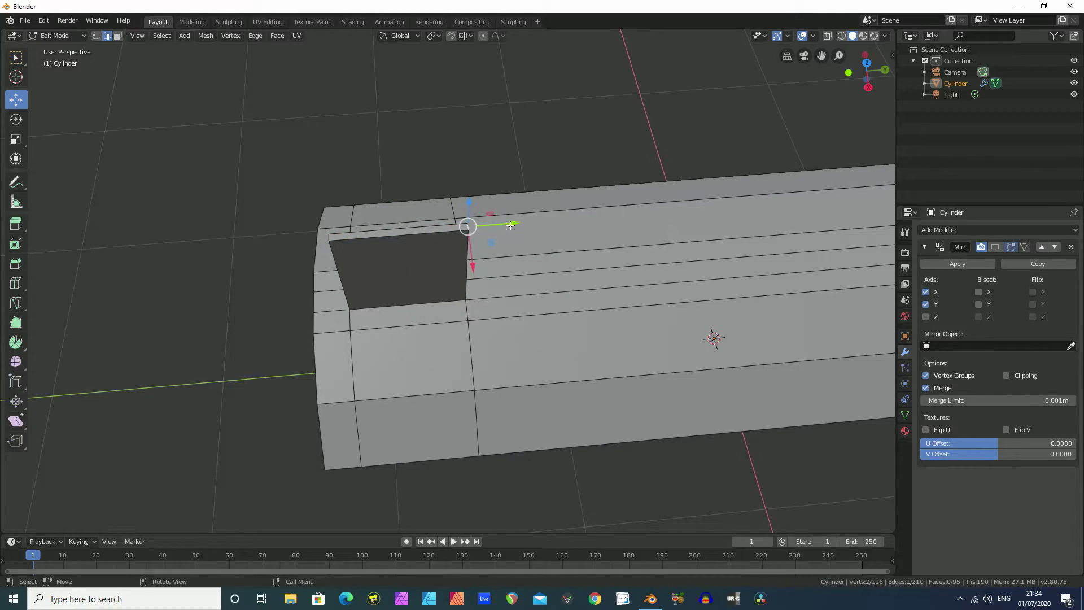
drag(510, 226, 466, 233)
middle_drag(511, 274, 417, 239)
scroll(590, 253, down, 3)
scroll(497, 271, up, 5)
scroll(423, 321, up, 4)
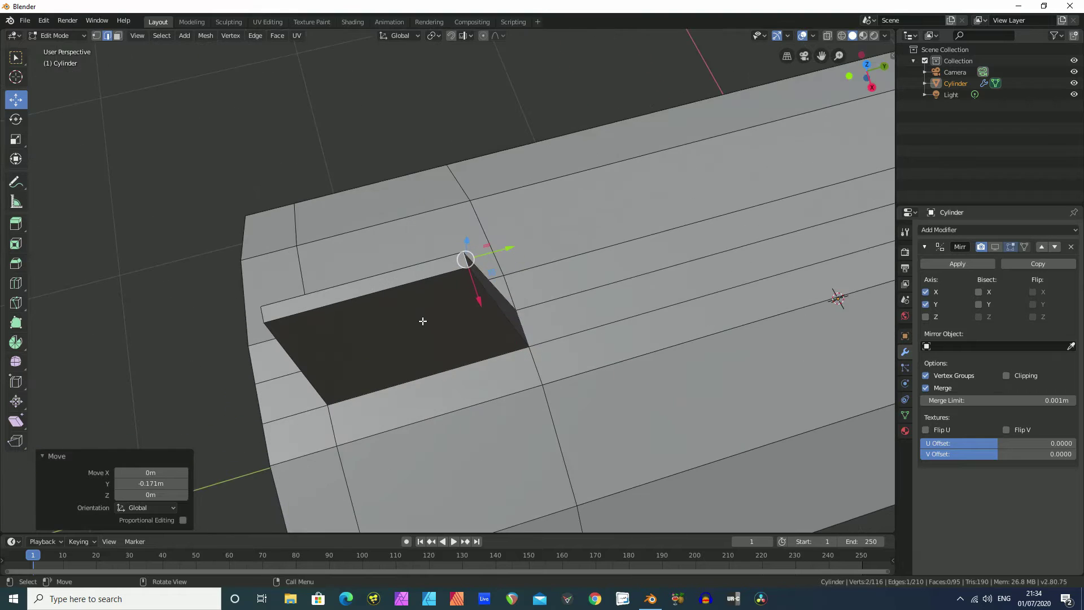
Move the short edge at the rear of the fin's tip about -0.0336 m along Y.
click(266, 313)
drag(308, 305, 287, 311)
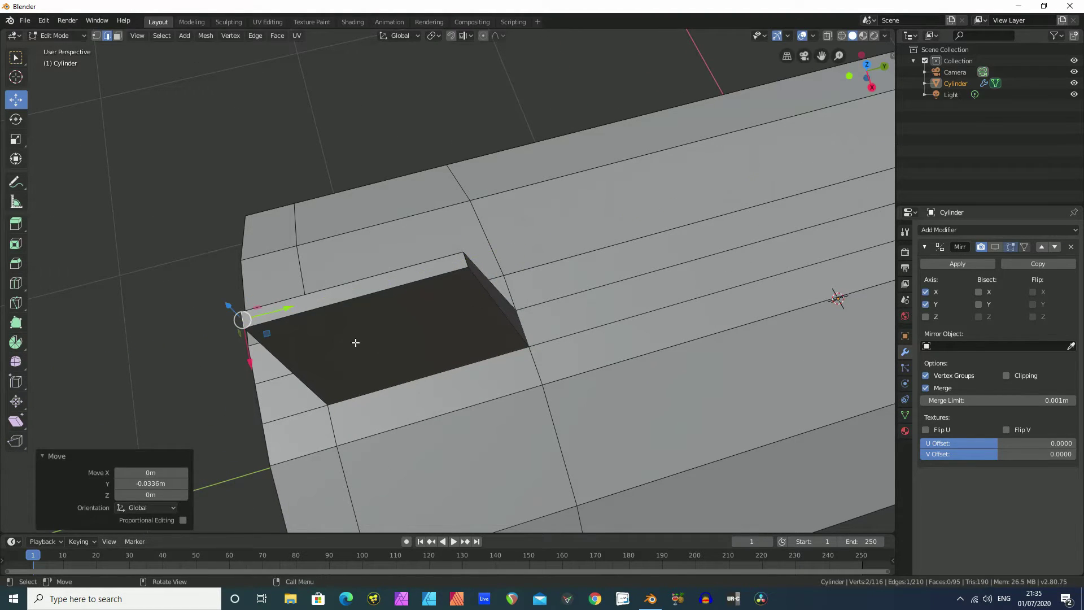
scroll(339, 338, down, 6)
middle_drag(338, 338, 485, 298)
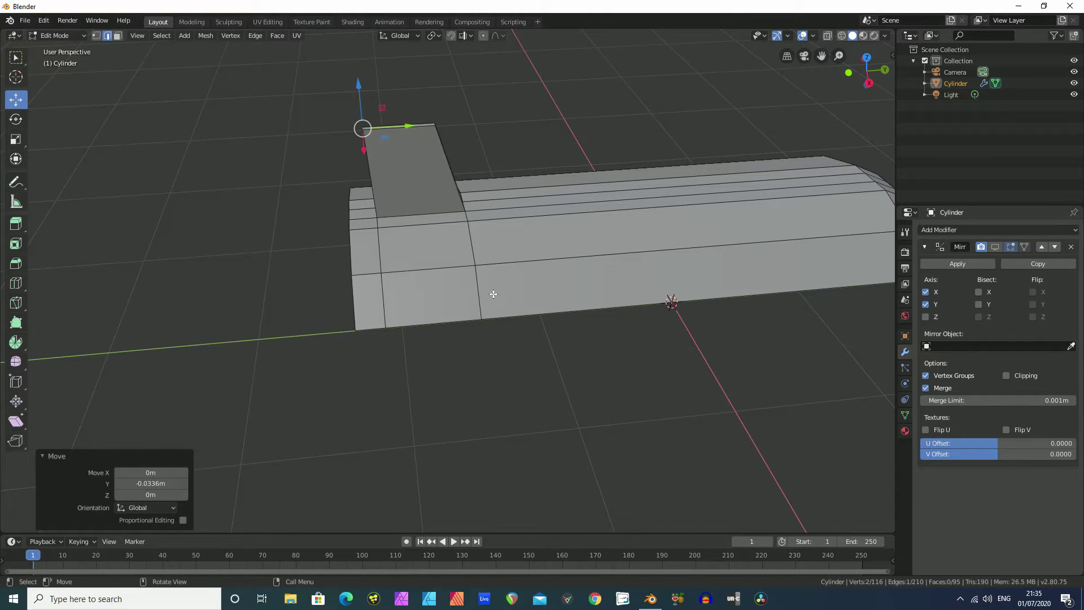
Return to Object Mode and turn on the Mirror modifier's viewport display to show the whole rocket.
key(Tab)
scroll(537, 294, down, 5)
middle_drag(584, 304, 644, 296)
scroll(550, 288, up, 4)
scroll(571, 256, down, 2)
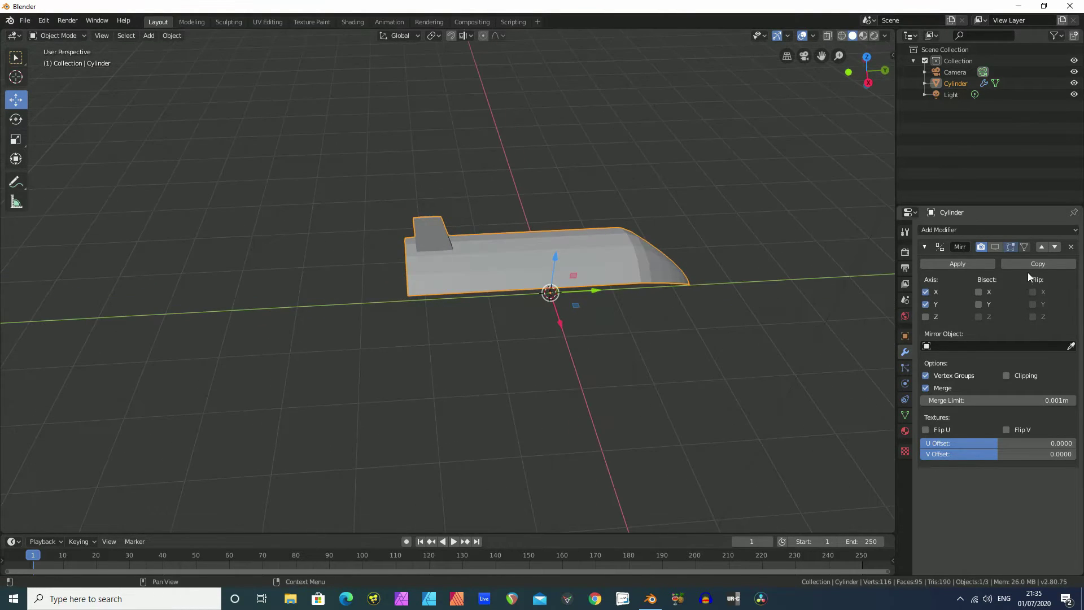
click(995, 247)
middle_drag(705, 339, 552, 271)
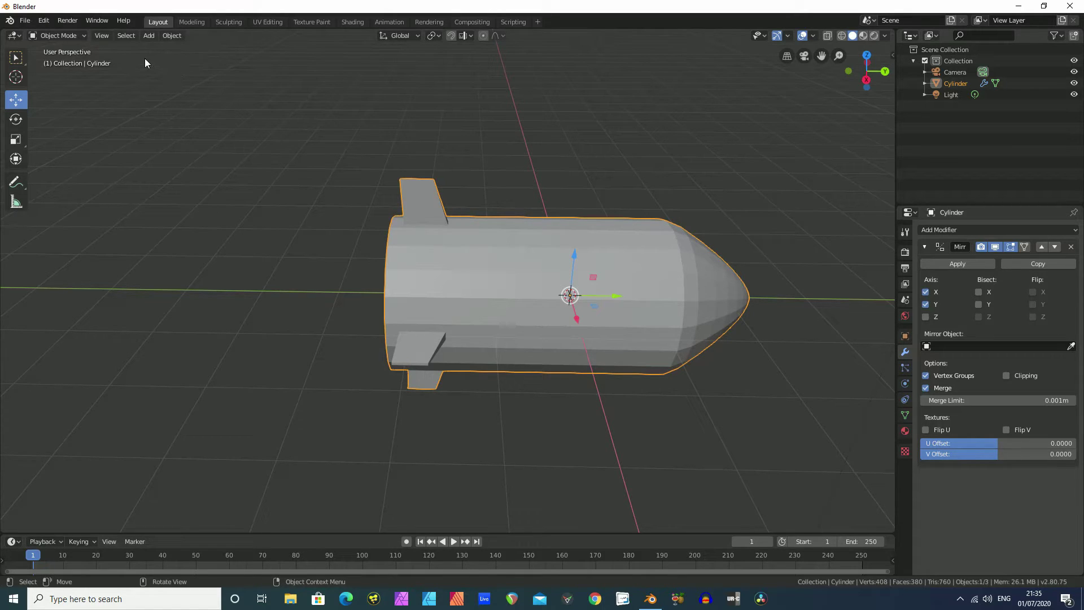
Apply smooth shading to the rocket and check the shading around the fins and the open rear.
right_click(557, 274)
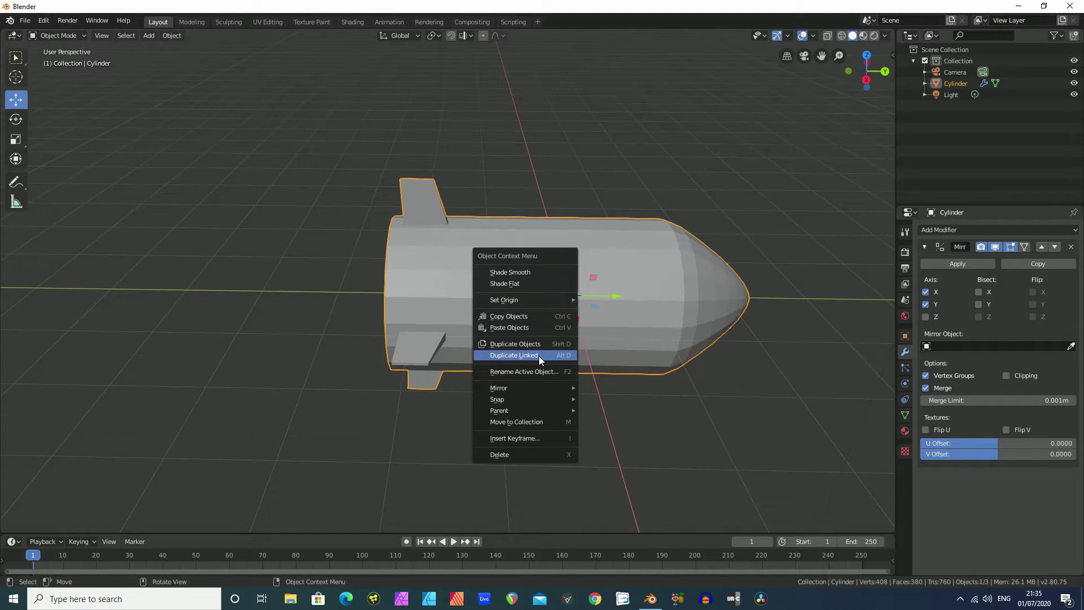
click(522, 273)
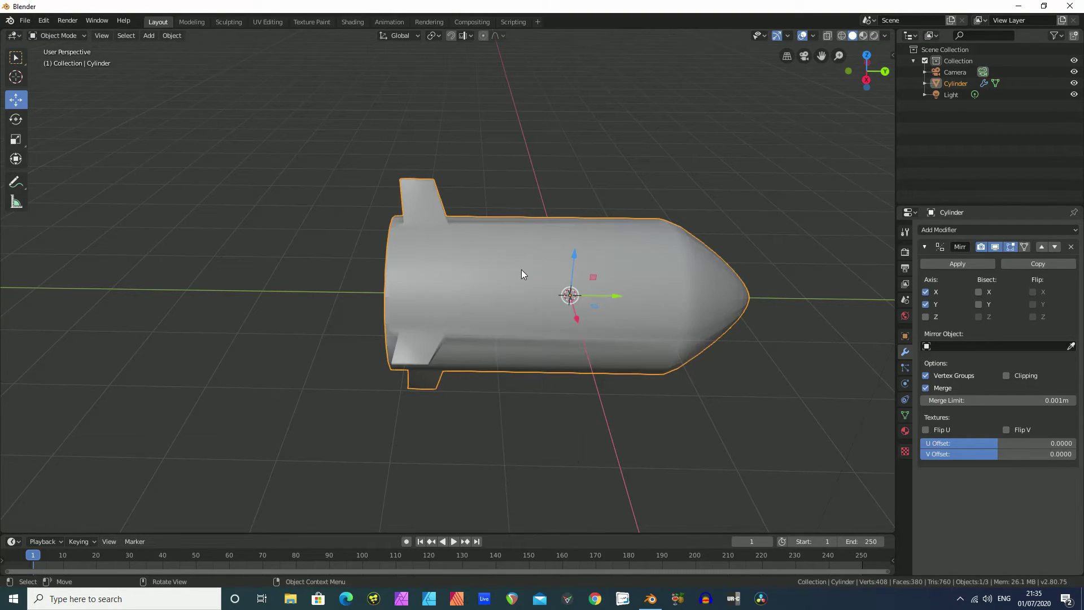
scroll(516, 327, down, 2)
scroll(513, 365, up, 4)
scroll(525, 379, down, 1)
middle_drag(535, 388, 553, 361)
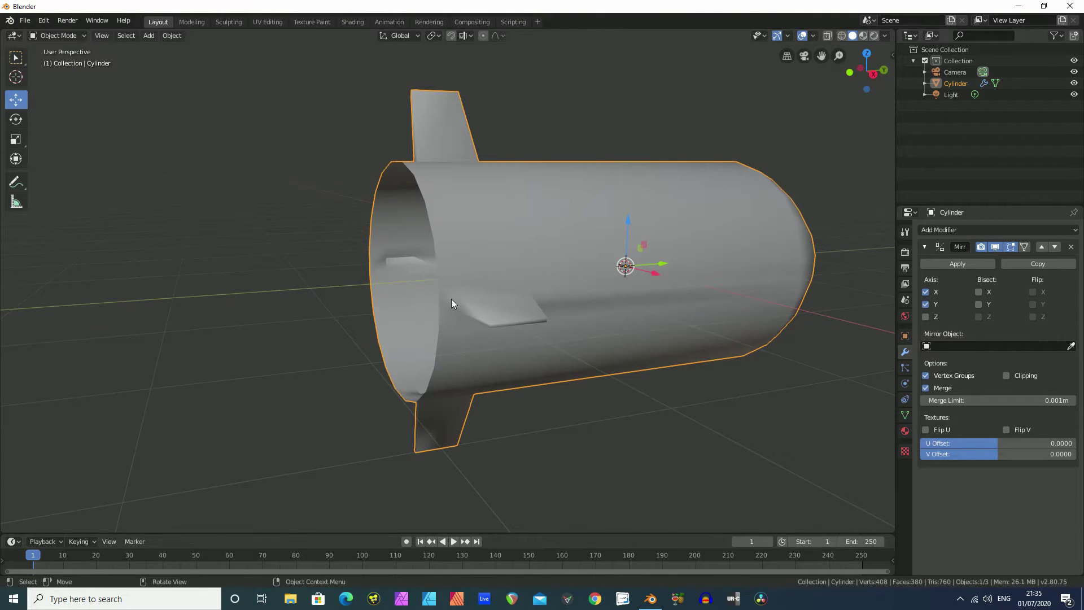
middle_drag(675, 304, 513, 374)
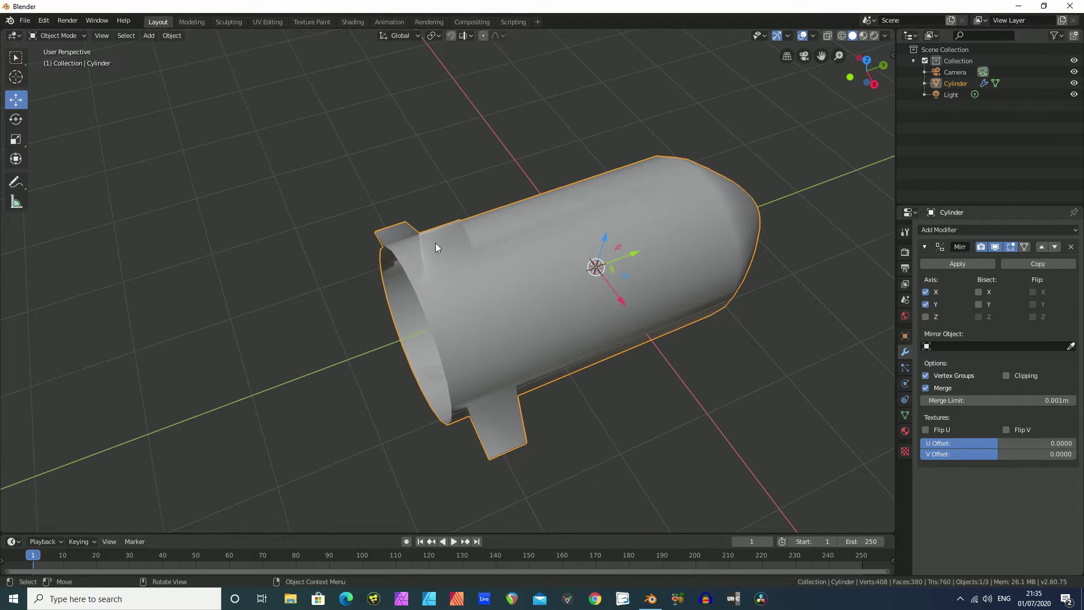
middle_drag(493, 259, 557, 257)
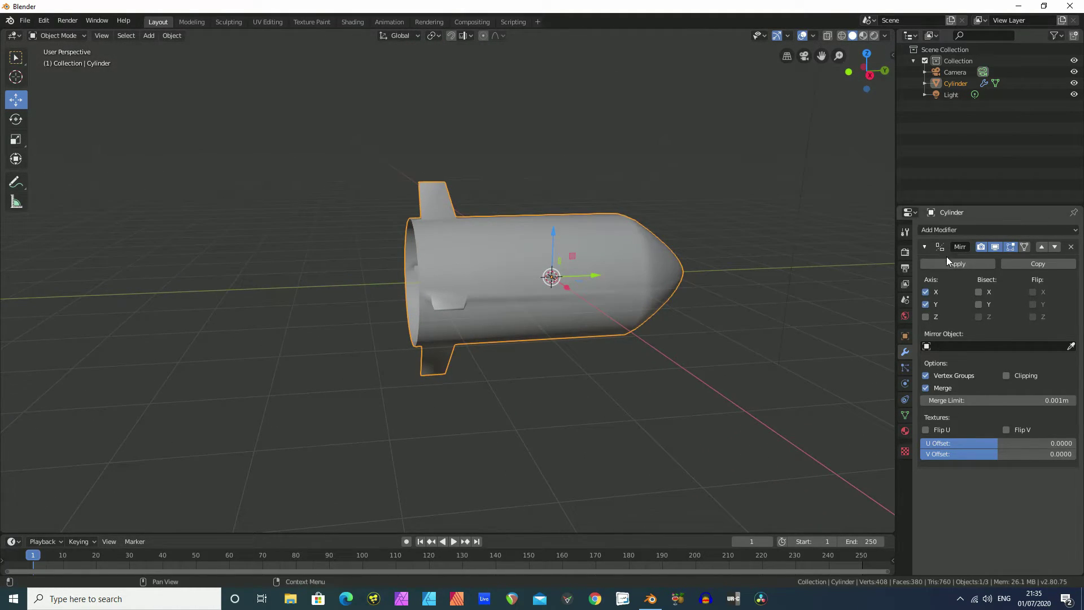
Add an Edge Split modifier with a 30° split angle to the rocket.
click(987, 232)
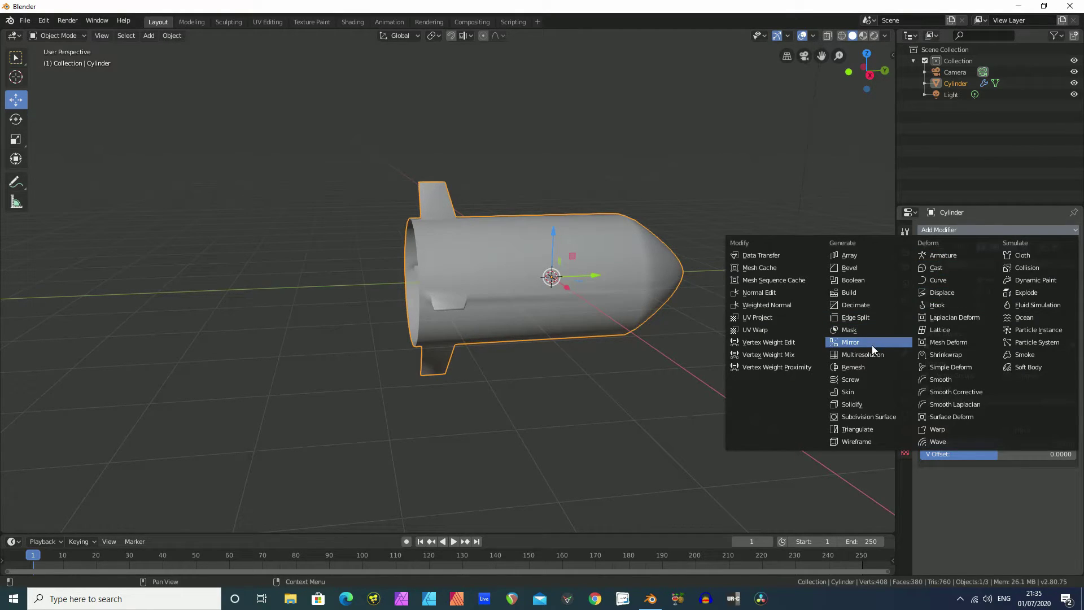
click(863, 317)
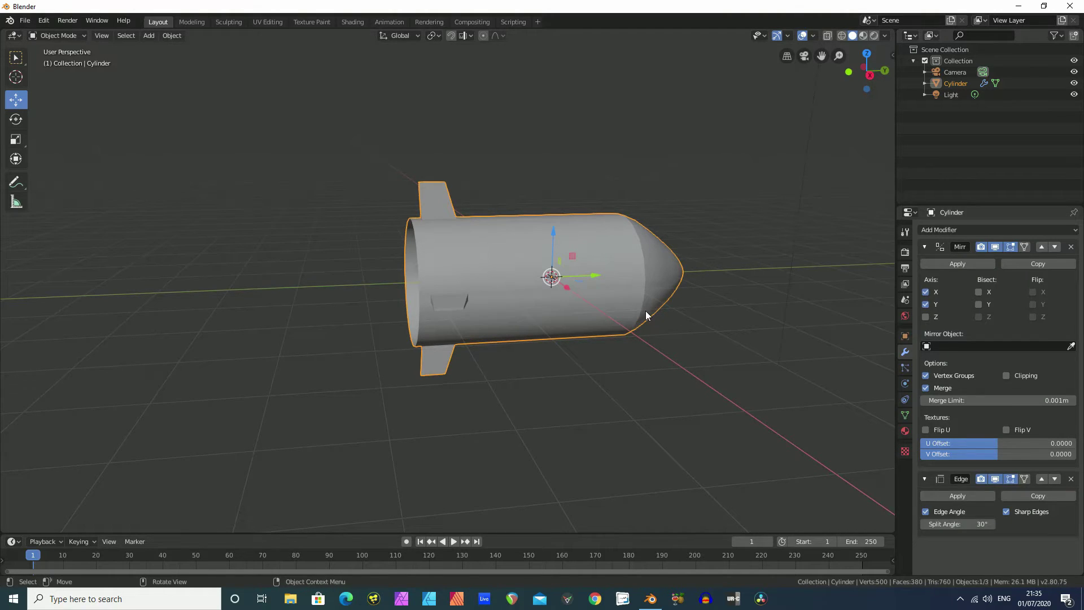
scroll(706, 316, up, 3)
scroll(668, 317, down, 2)
middle_drag(668, 317, 681, 290)
middle_drag(507, 243, 599, 285)
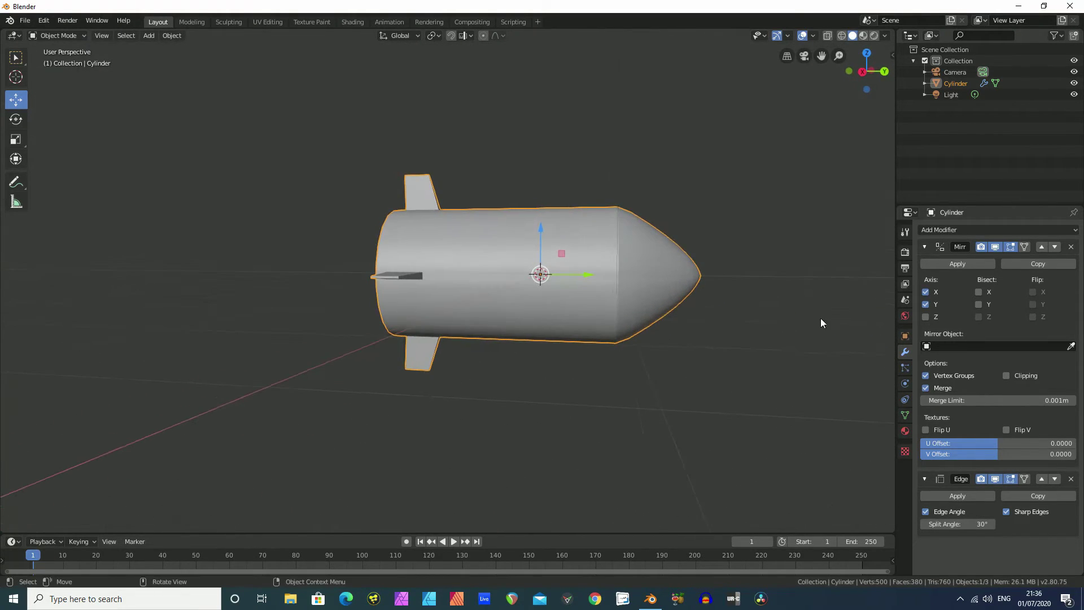
Add a Subdivision Surface modifier to the rocket after the Edge Split modifier.
click(984, 228)
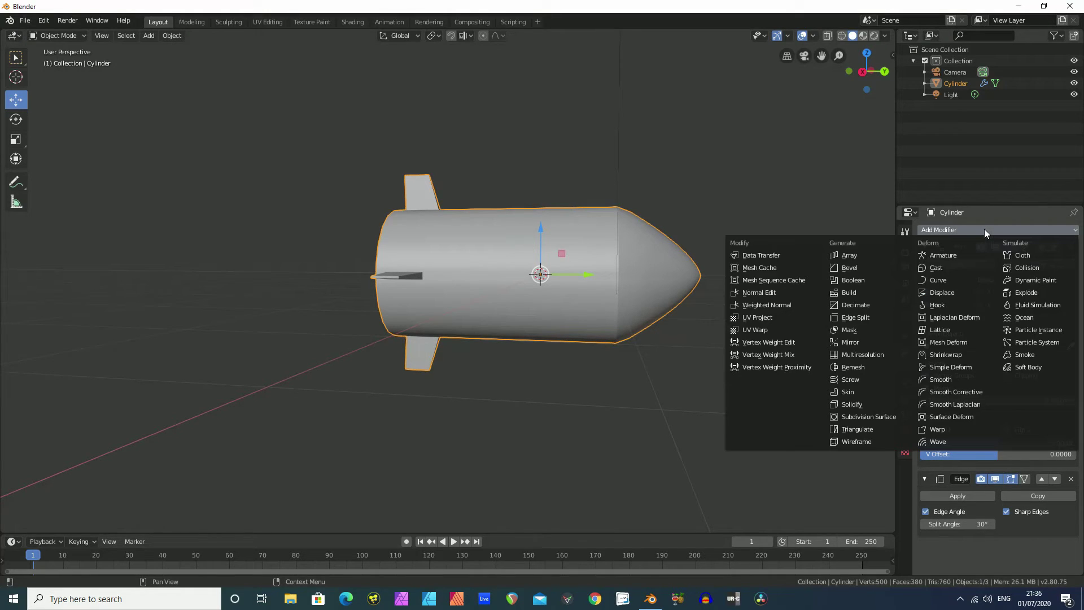
click(877, 418)
scroll(839, 419, down, 1)
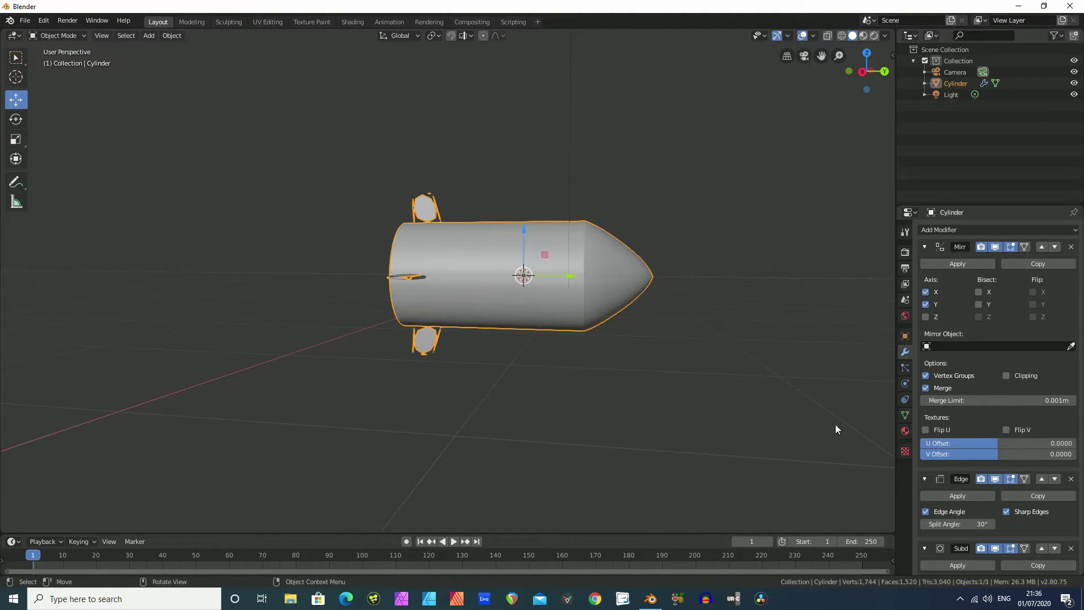
Examine the subdivided fins and body up close, finishing in the right orthographic view.
scroll(838, 424, up, 3)
scroll(796, 406, down, 2)
scroll(794, 408, up, 4)
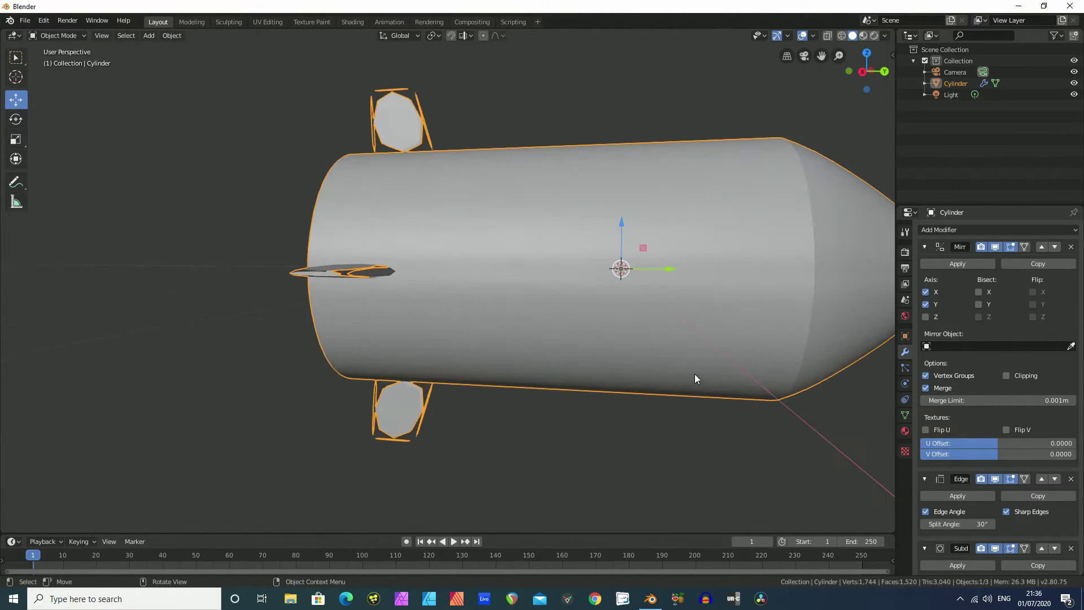
scroll(587, 330, down, 3)
mouse_move(590, 338)
middle_down()
mouse_move(620, 434)
mouse_move(594, 333)
middle_up()
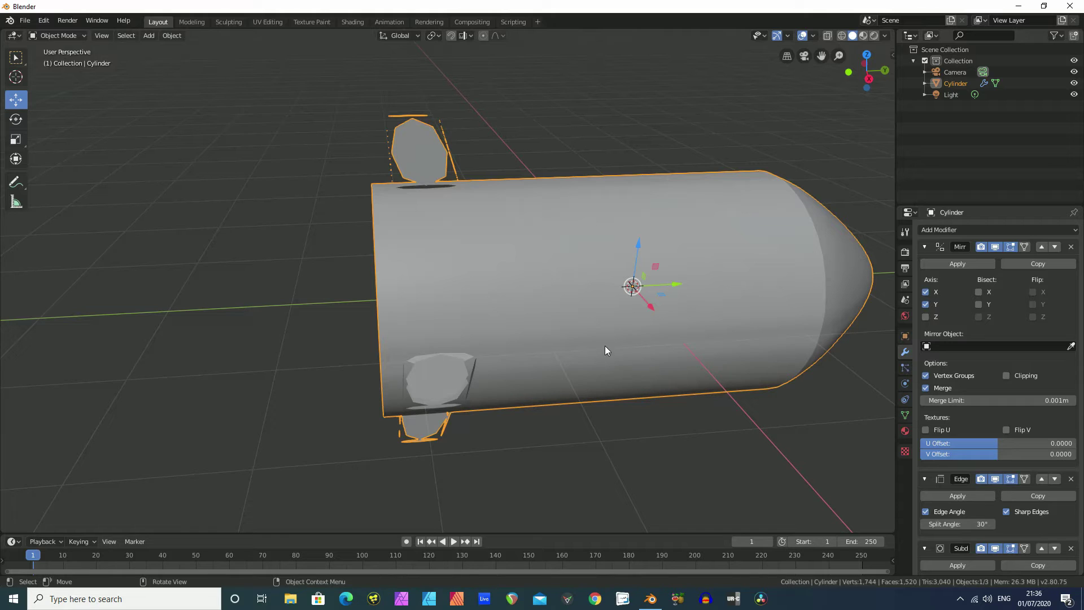
scroll(564, 254, up, 5)
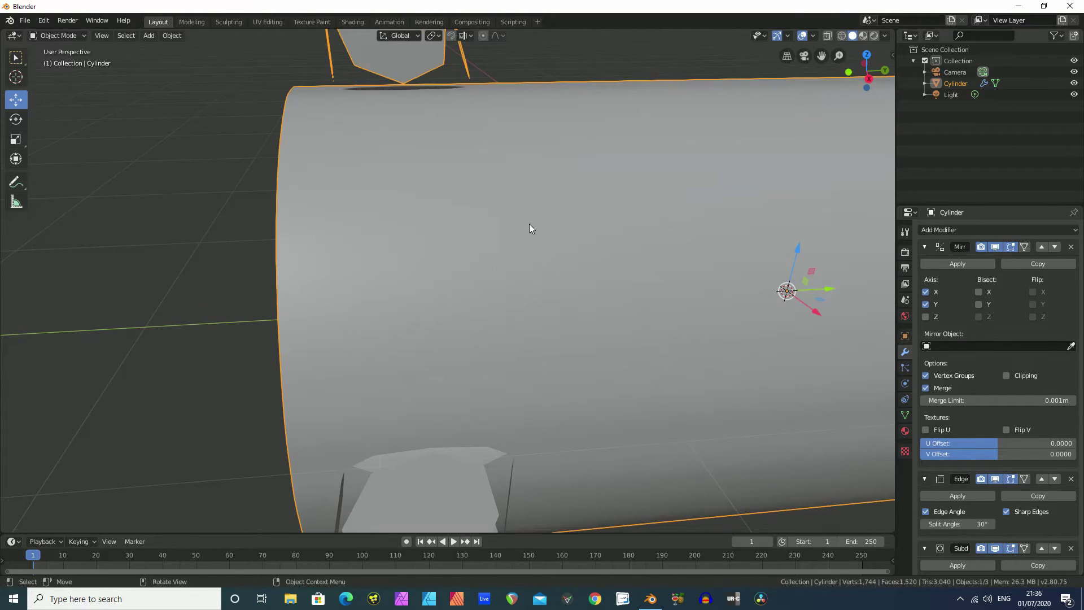
scroll(530, 229, down, 2)
middle_drag(513, 272, 503, 222)
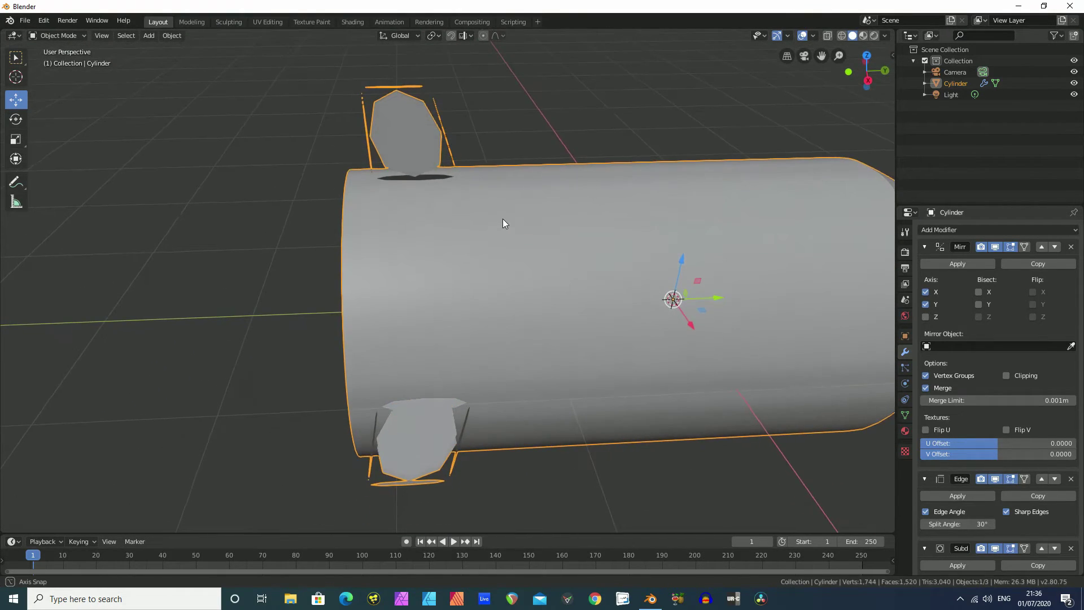
click(868, 82)
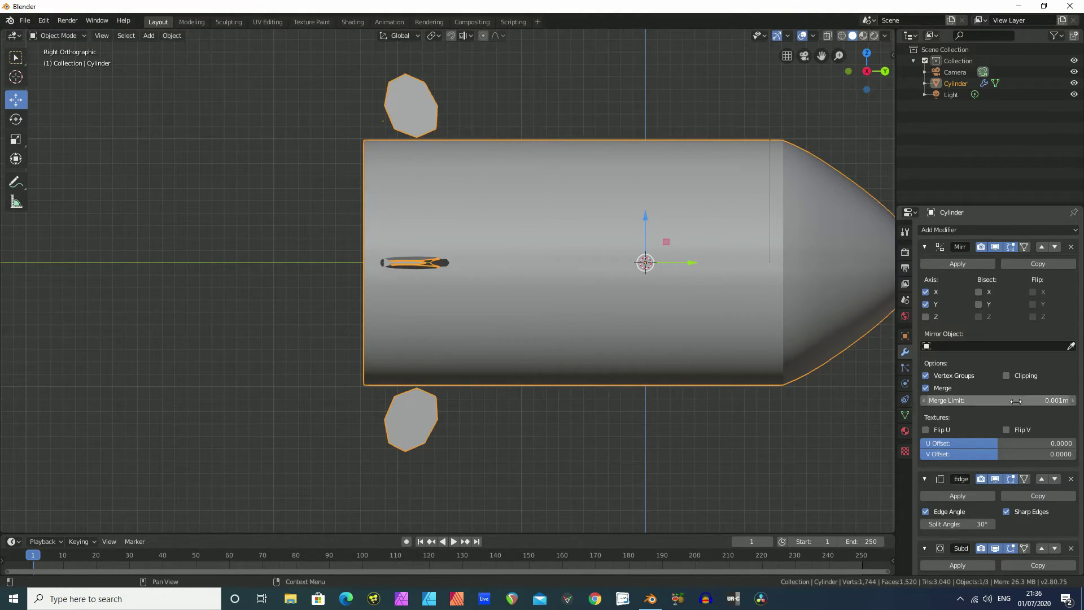
Turn off the Subdivision Surface modifier's viewport display.
scroll(1012, 408, down, 2)
scroll(1010, 418, down, 1)
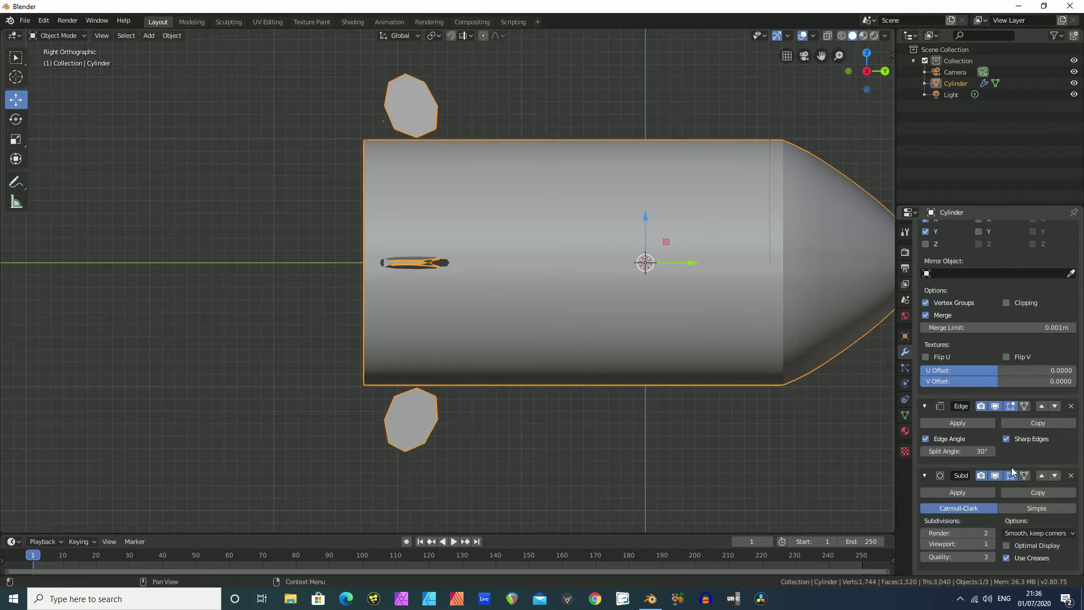
click(994, 475)
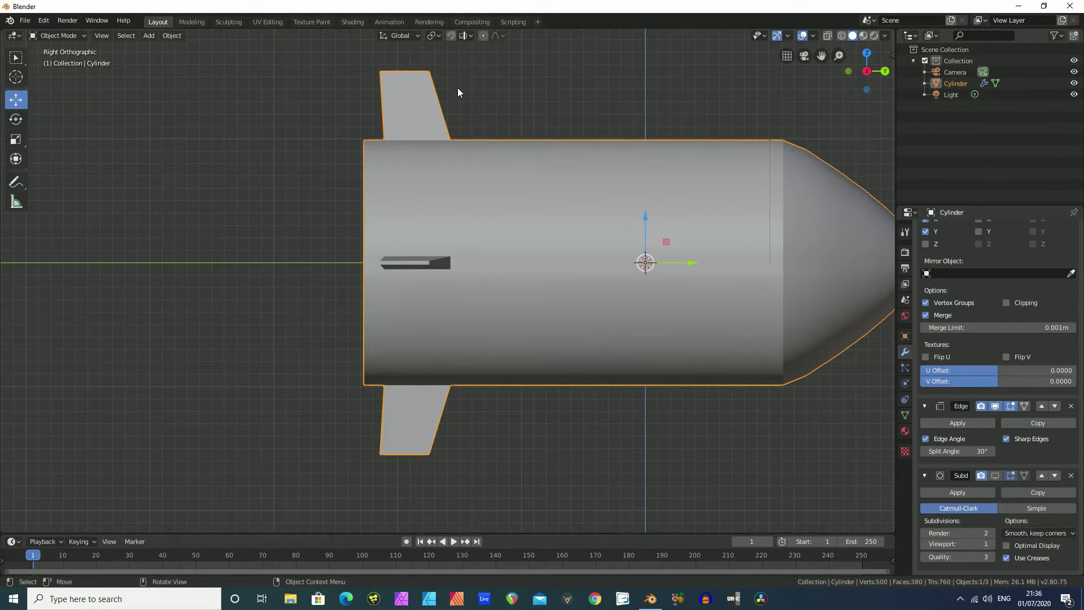
middle_drag(459, 99, 459, 184)
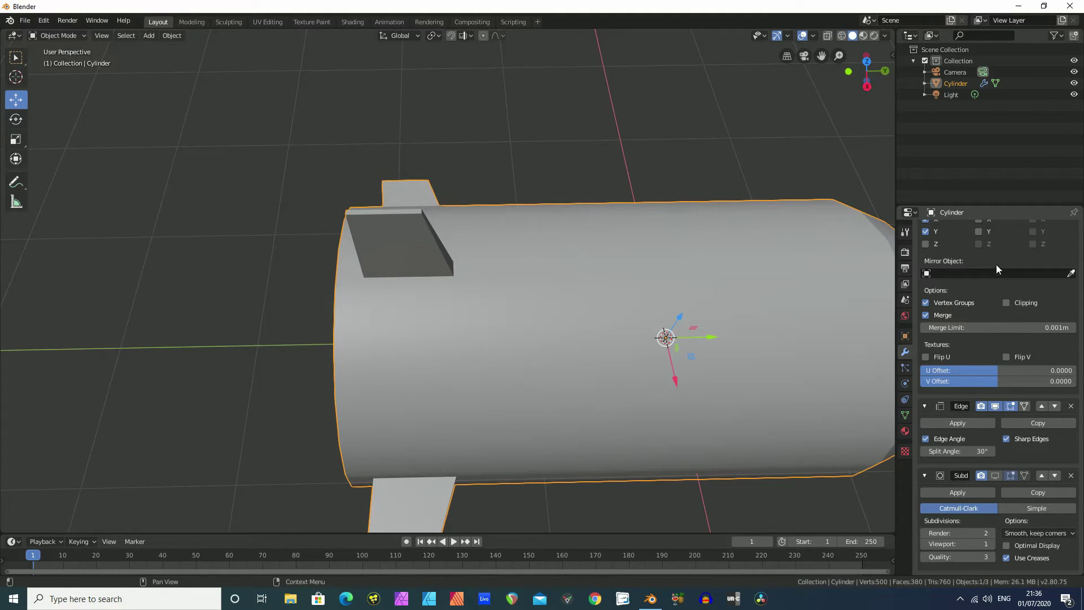
Turn off the Mirror modifier's viewport display and enter Edit Mode on the quarter body with its single fin.
scroll(997, 265, up, 2)
scroll(1003, 238, up, 1)
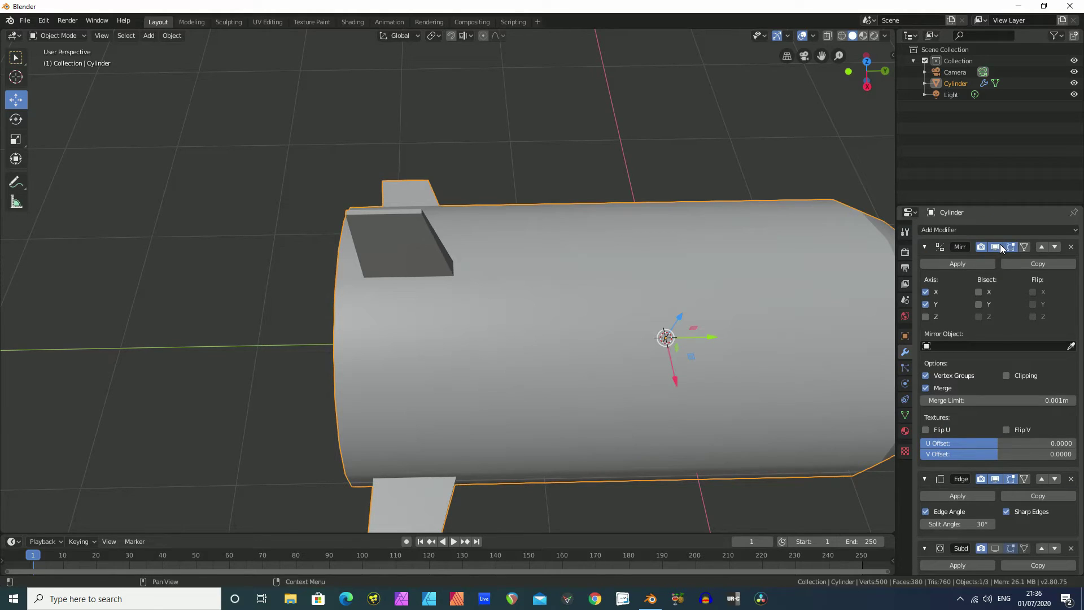
click(995, 246)
middle_drag(427, 317, 430, 255)
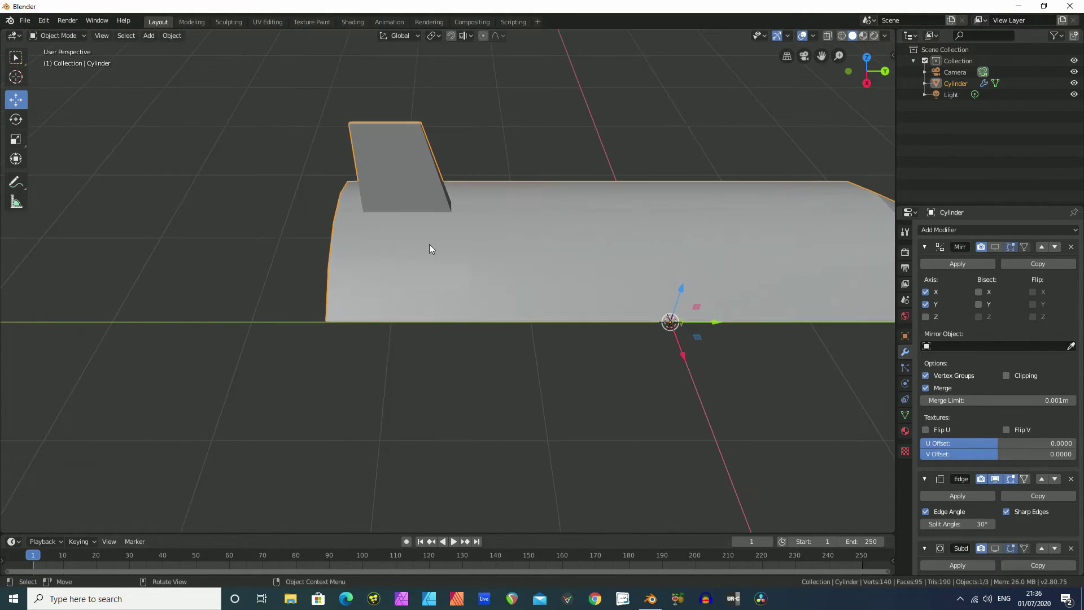
key(Tab)
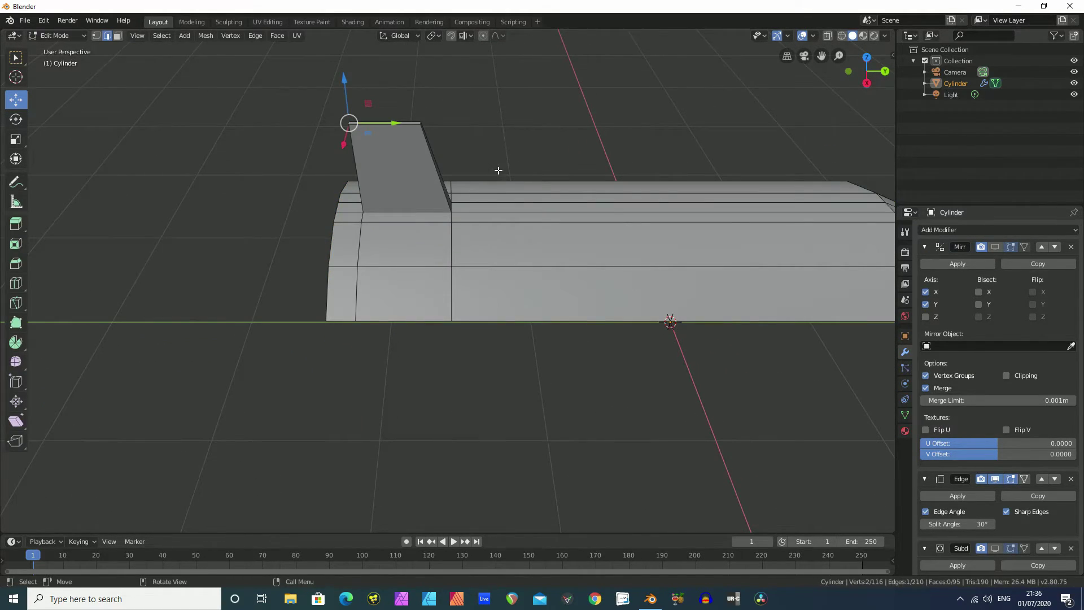
scroll(496, 170, up, 3)
scroll(447, 142, down, 3)
middle_drag(447, 143, 508, 209)
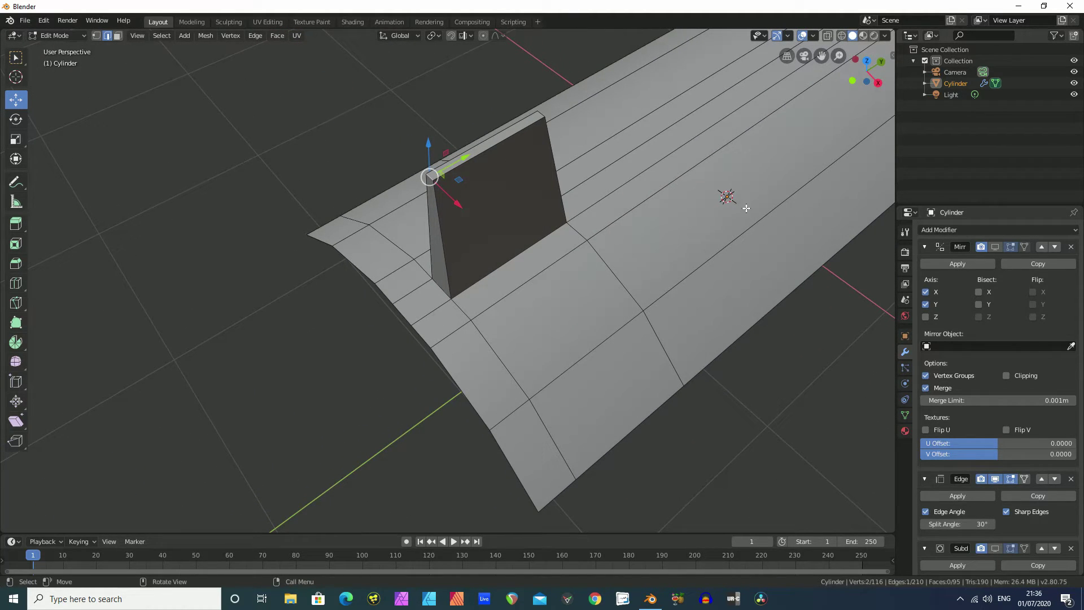
Select all the edges outlining the fin, including its base, side and tip edges, and set their mean crease to 1.00.
click(892, 55)
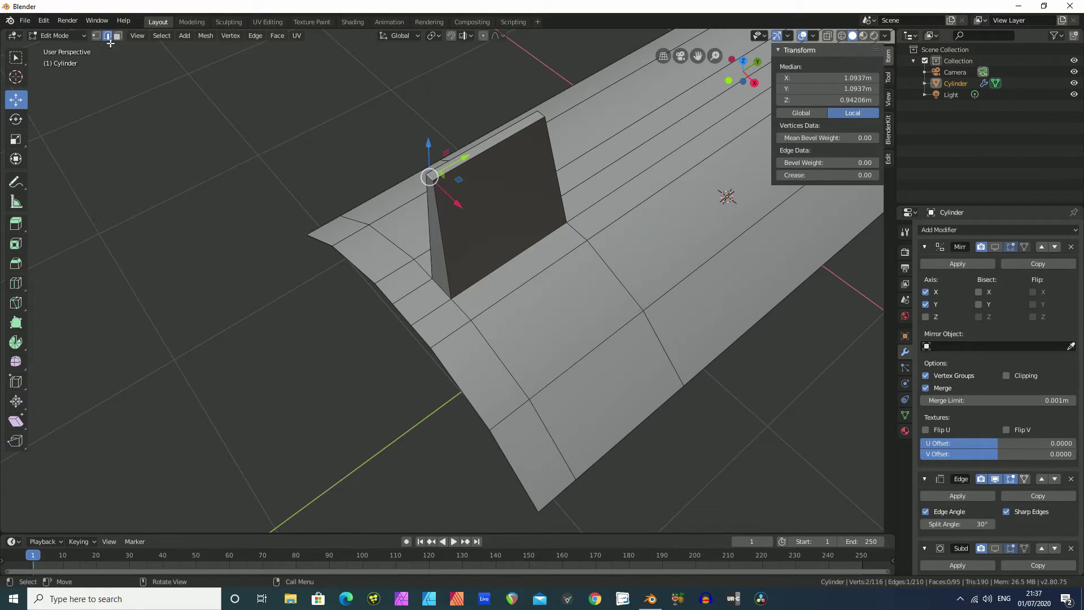
click(445, 263)
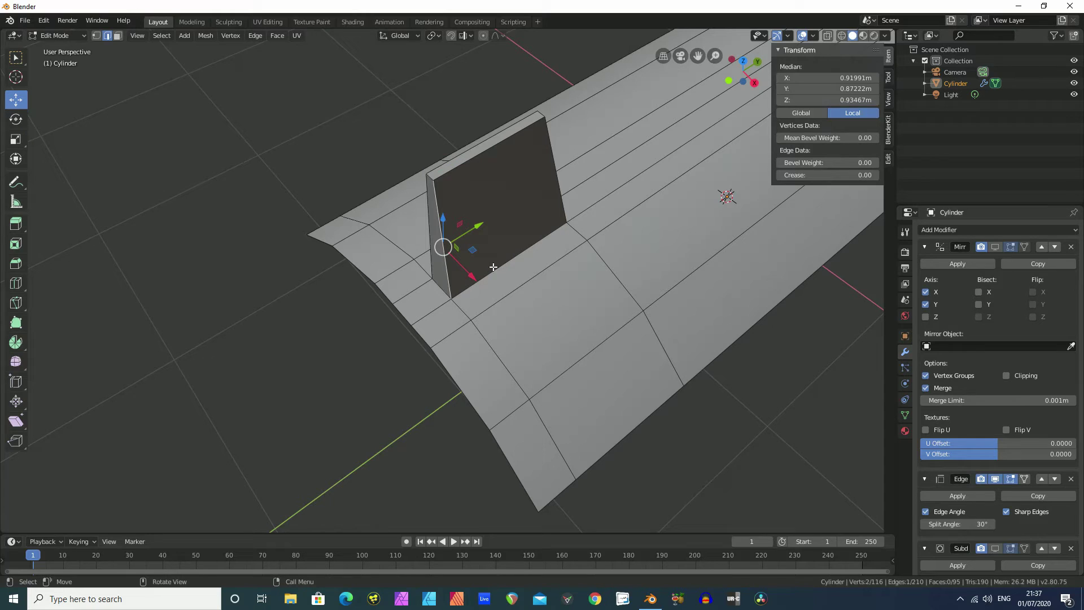
shift+click(465, 255)
shift+click(431, 251)
middle_drag(431, 251, 590, 233)
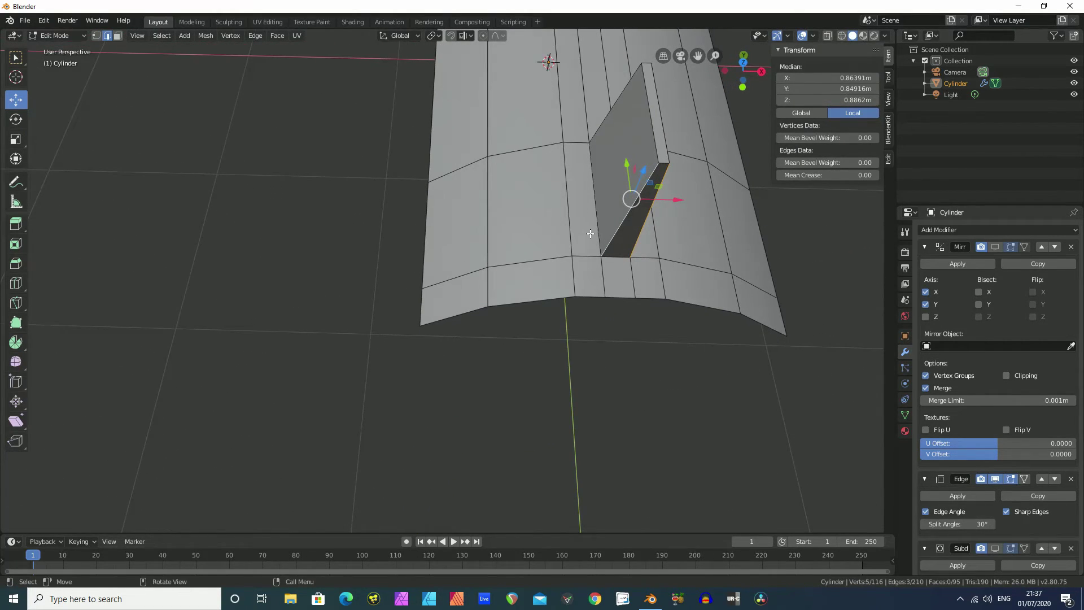
shift+click(600, 192)
shift+click(601, 116)
middle_drag(601, 115, 501, 188)
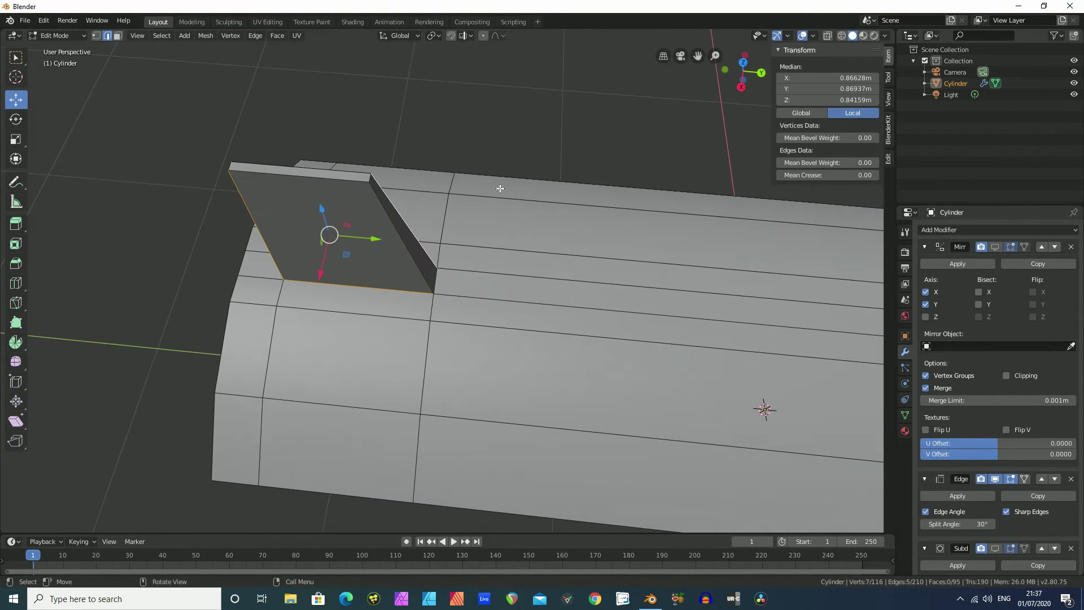
shift+click(419, 266)
shift+click(426, 254)
shift+click(431, 266)
middle_drag(440, 250, 477, 255)
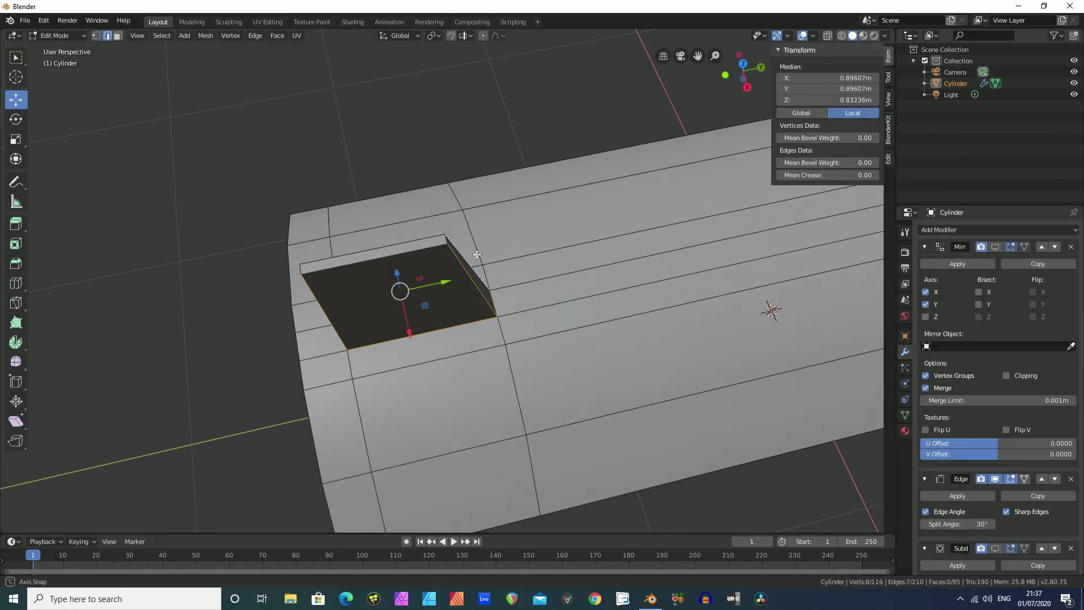
shift+click(411, 250)
middle_drag(473, 246, 788, 237)
shift+click(355, 207)
shift+click(553, 257)
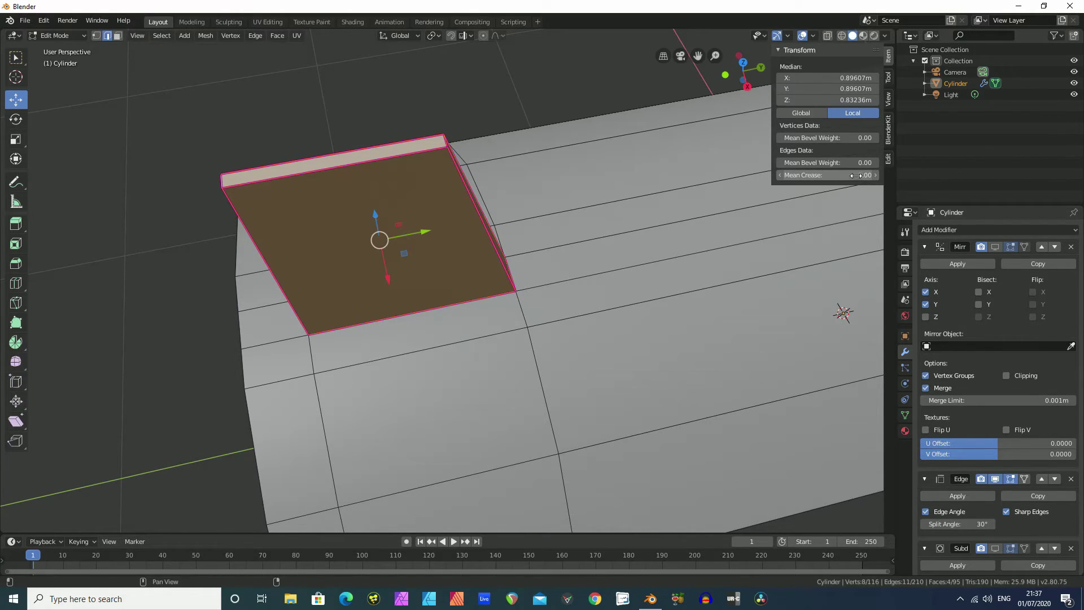
scroll(528, 186, down, 2)
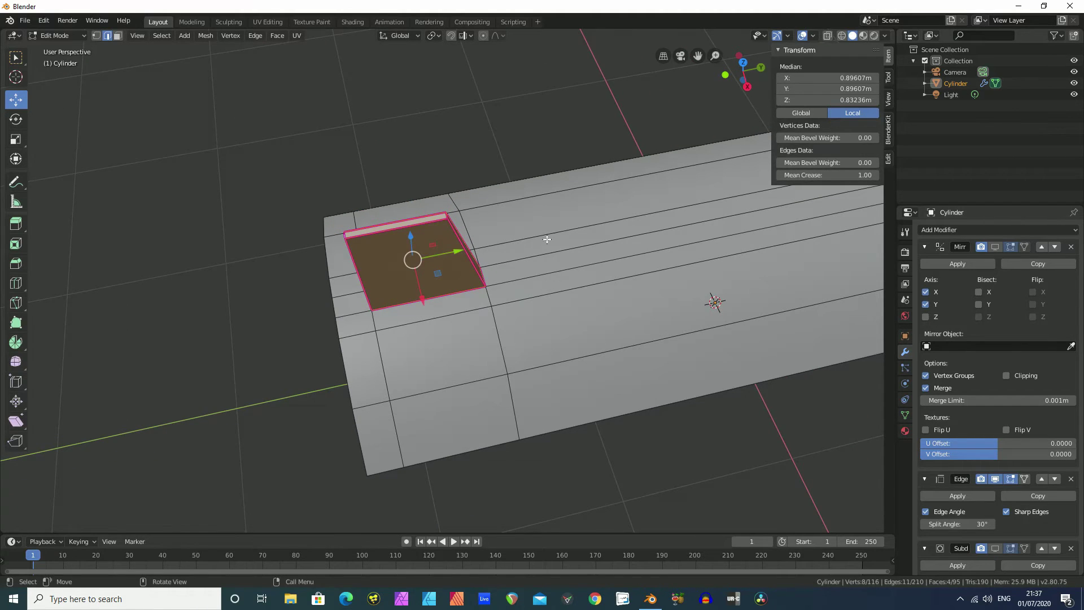
middle_drag(498, 219, 536, 242)
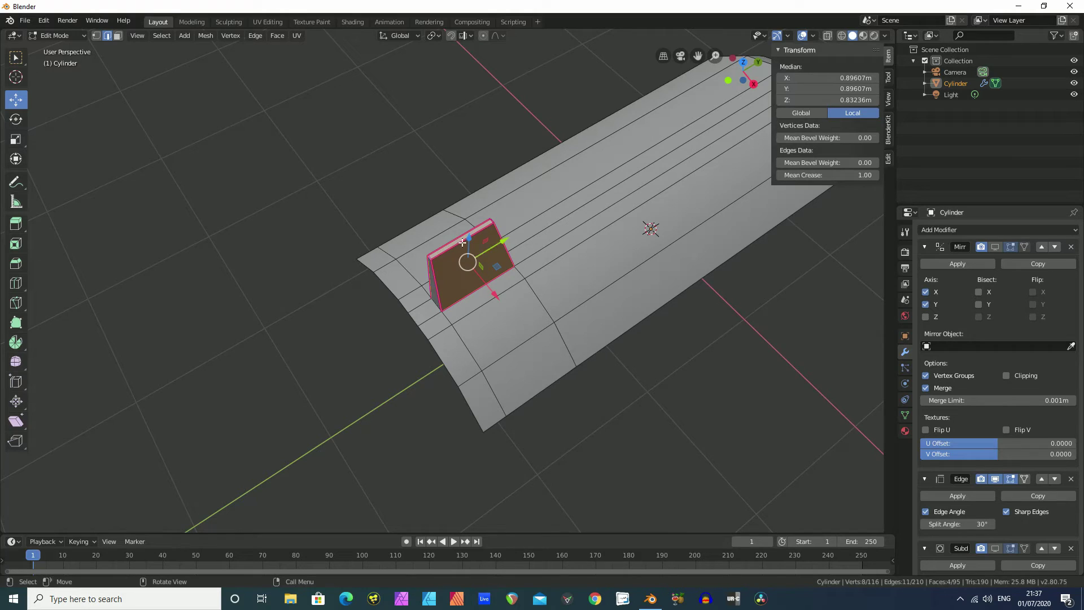
Return to Object Mode and turn the Mirror and Subdivision Surface modifiers' viewport display back on.
key(Tab)
middle_drag(426, 236, 604, 305)
scroll(1038, 446, down, 2)
scroll(1011, 463, up, 2)
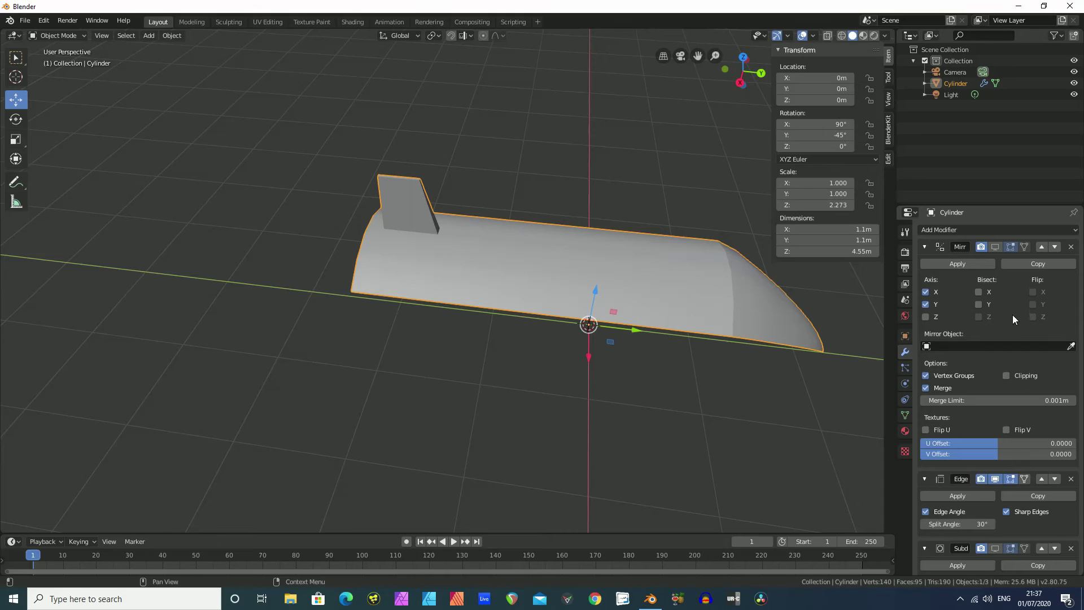
click(996, 246)
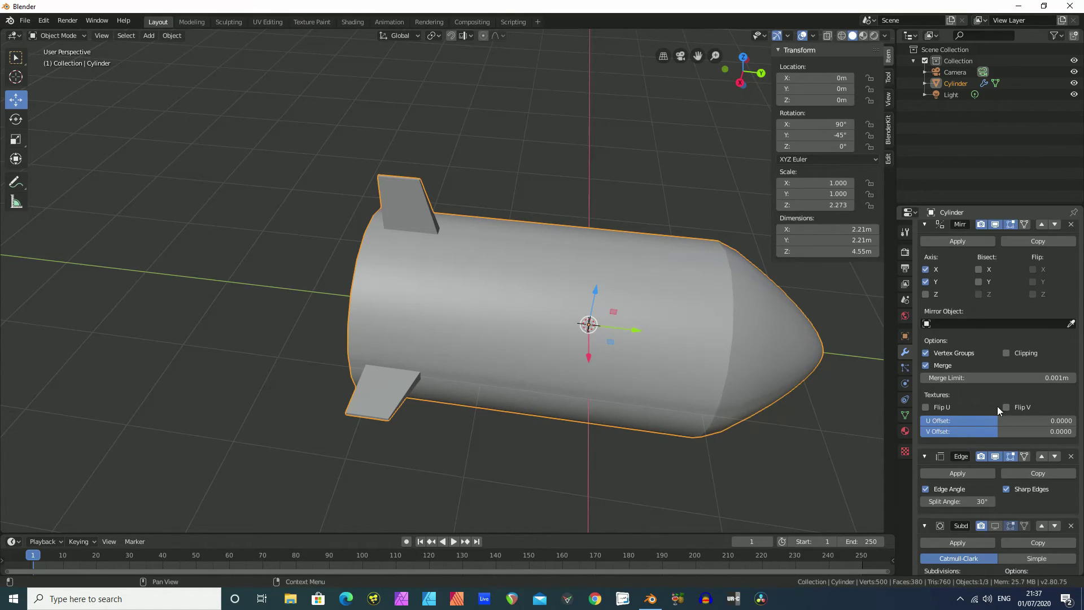
scroll(1001, 455, down, 3)
scroll(1004, 468, down, 1)
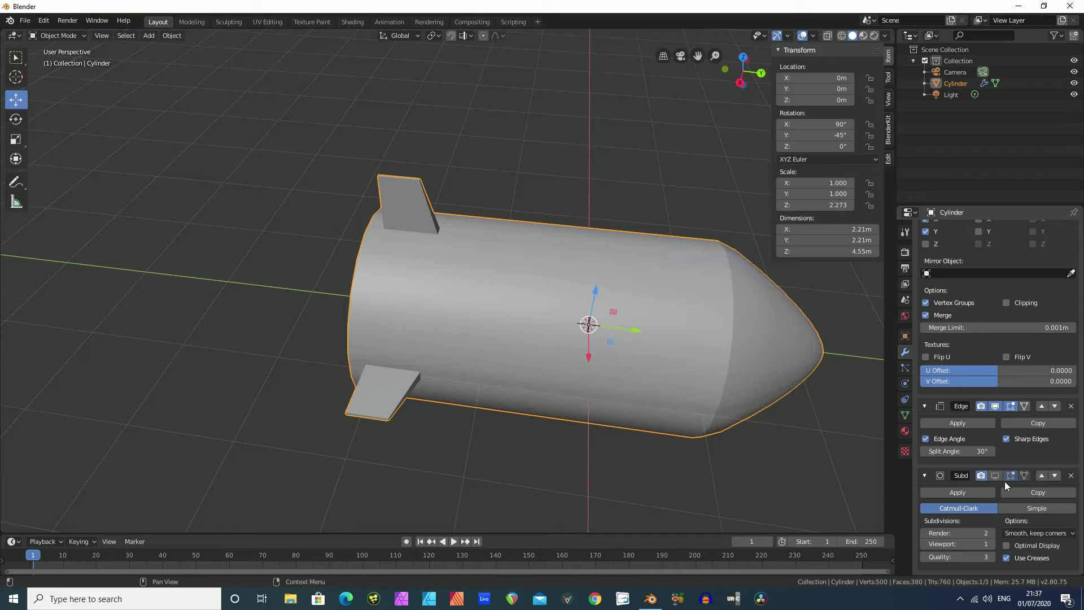
click(994, 476)
Hide the Subdivision Surface modifier in the viewport and set the crease of the fin's short rear base edge to 1.00 in Edit Mode.
middle_drag(508, 324, 500, 242)
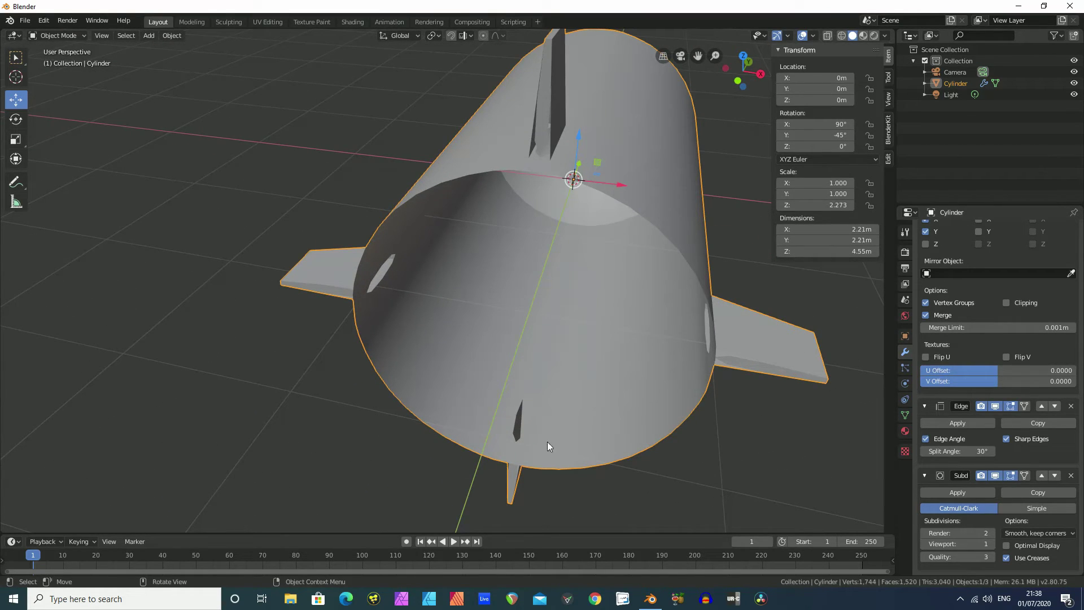
middle_drag(569, 131, 526, 255)
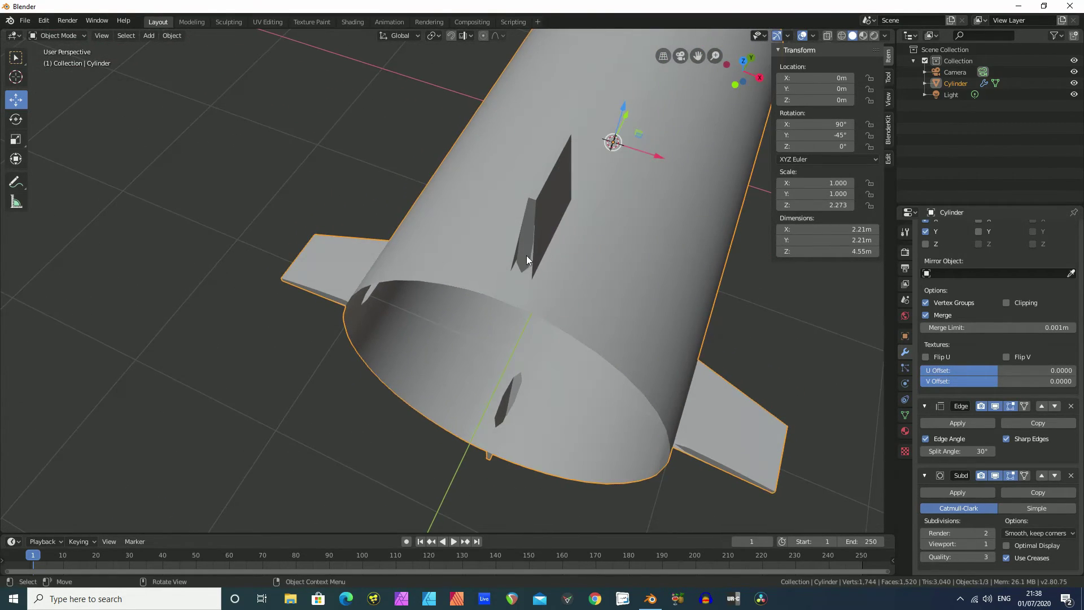
click(994, 475)
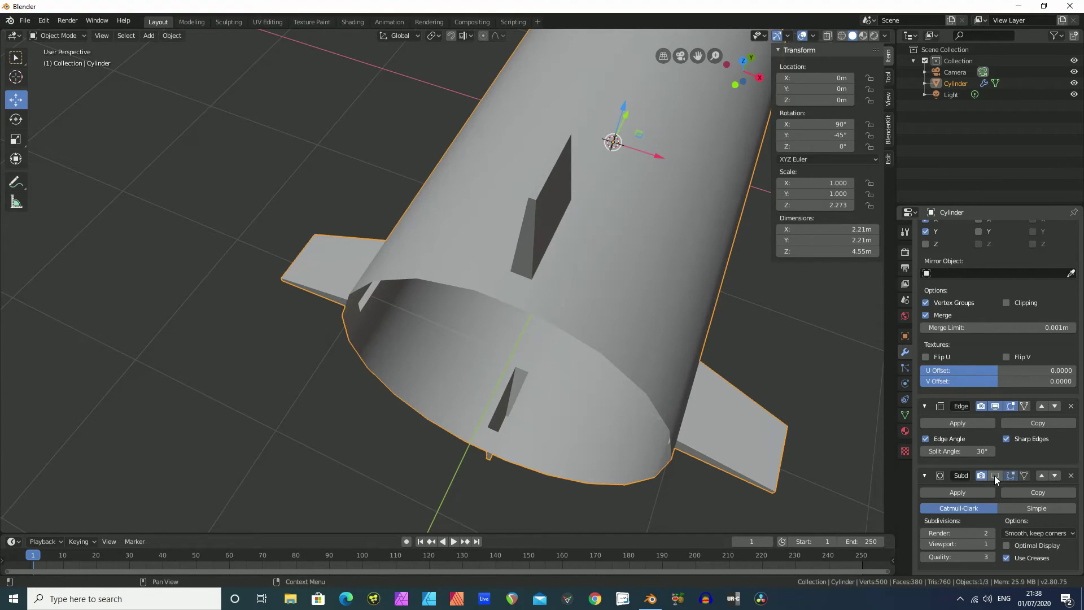
key(Tab)
click(523, 255)
click(521, 275)
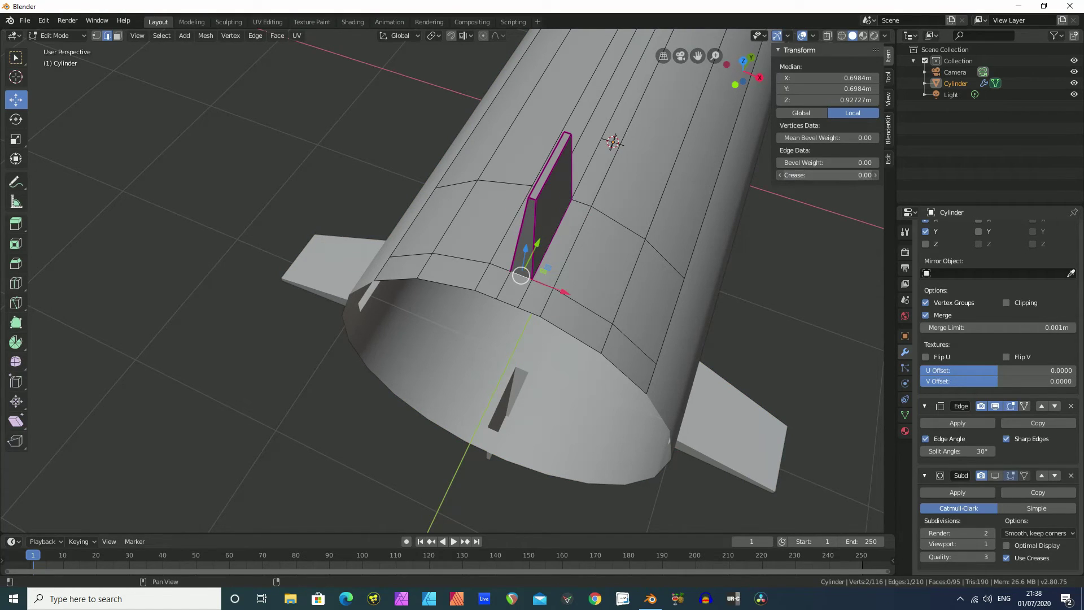
right_click(653, 202)
middle_drag(654, 157, 645, 112)
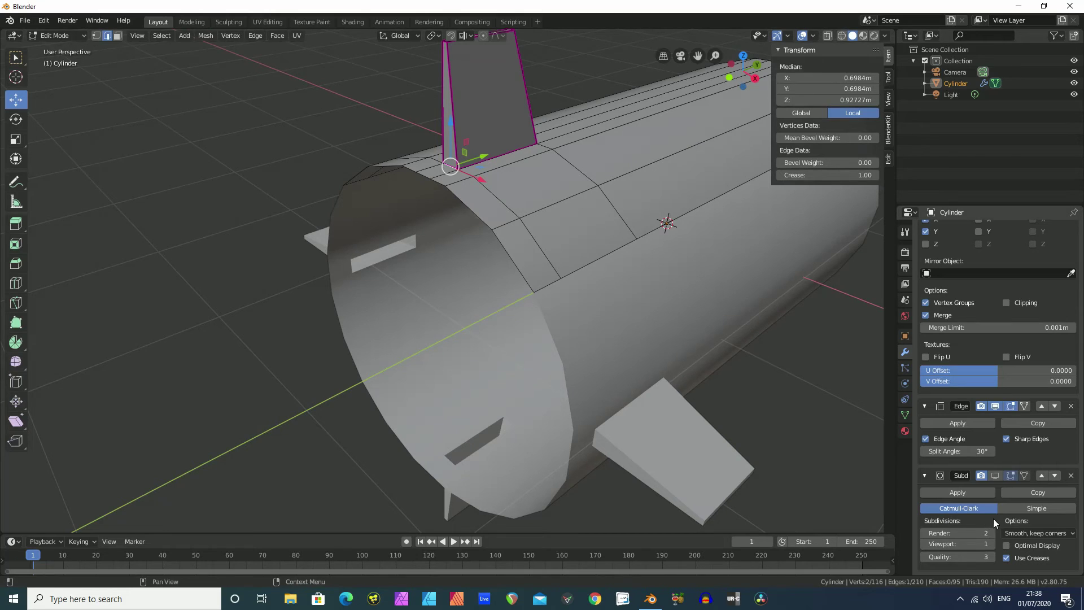
Turn the Subdivision Surface modifier's viewport display back on and return to Object Mode, keeping the rocket at the origin.
click(993, 476)
key(Tab)
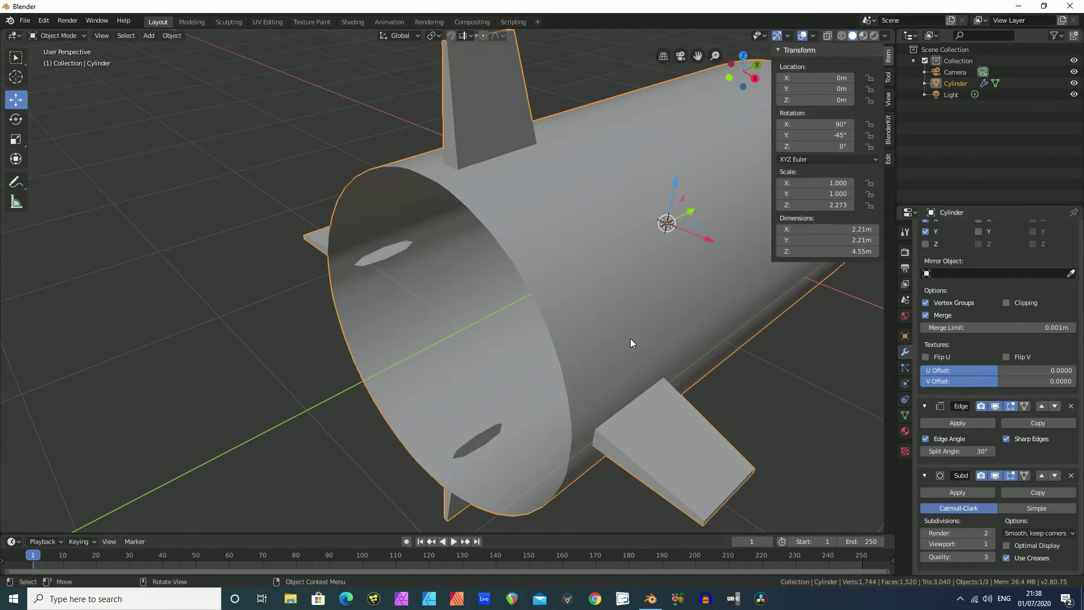
scroll(787, 354, down, 4)
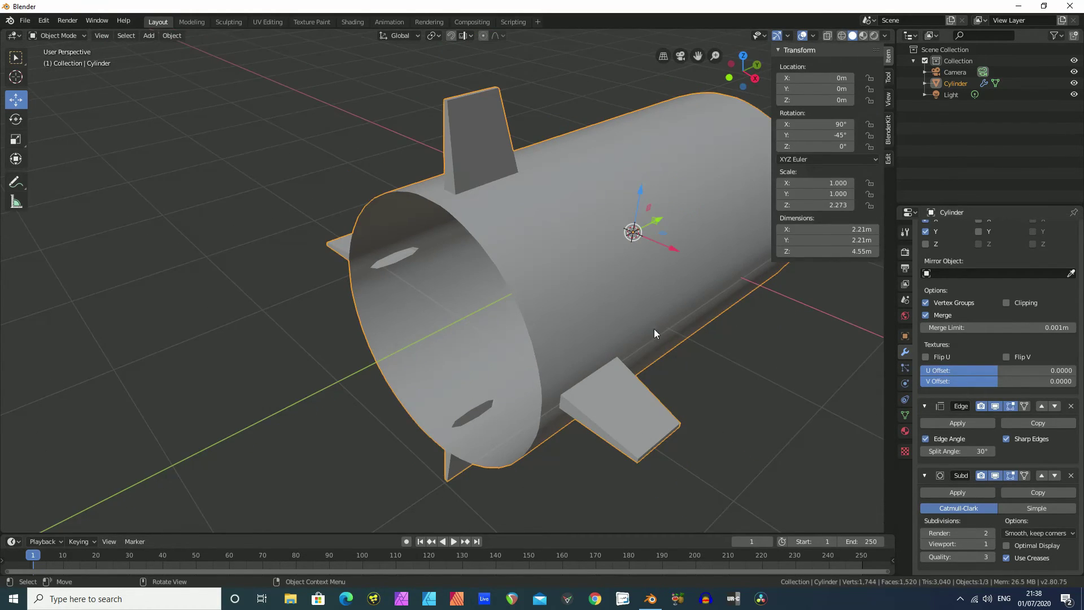
middle_drag(646, 331, 571, 289)
scroll(570, 290, up, 3)
middle_drag(483, 260, 489, 309)
drag(417, 215, 373, 186)
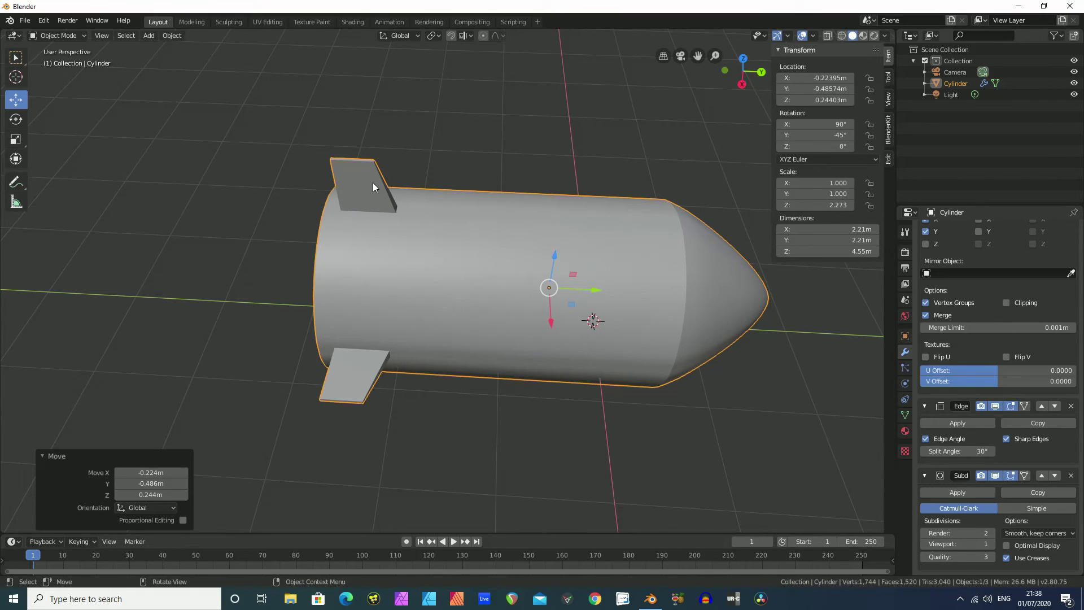
key(ctrl+z)
In Edit Mode, select the fin's outer tip face and raise it about 0.2 m along the global Z axis.
key(Tab)
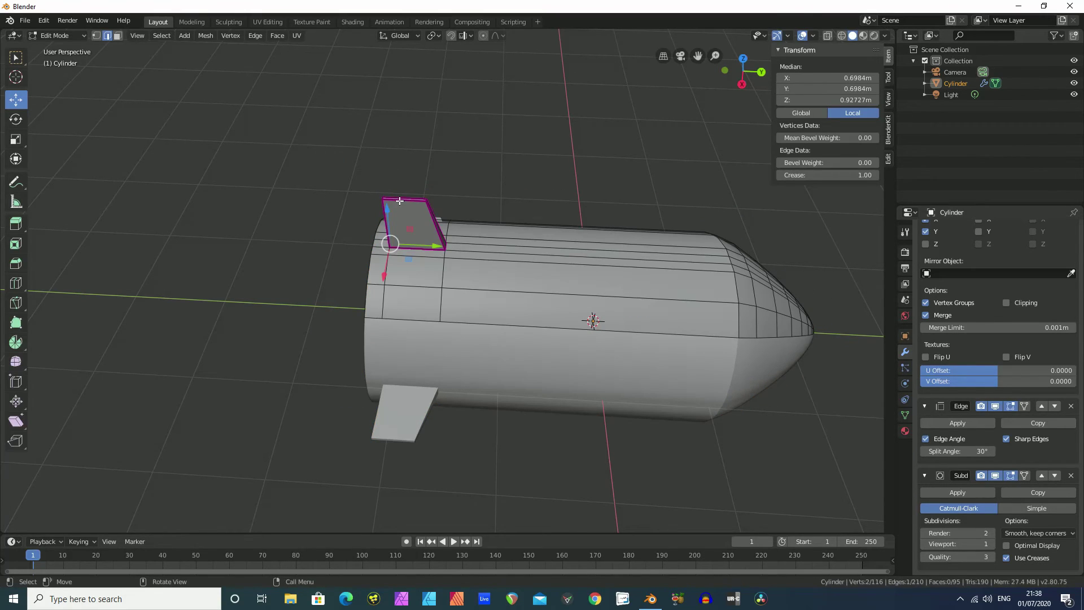
scroll(426, 226, up, 3)
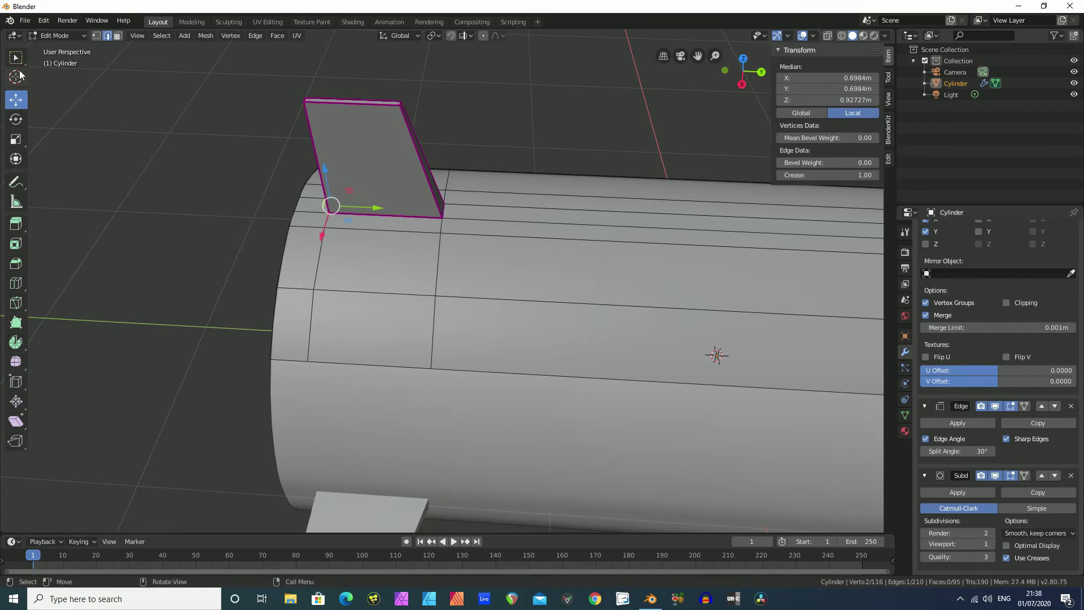
click(118, 36)
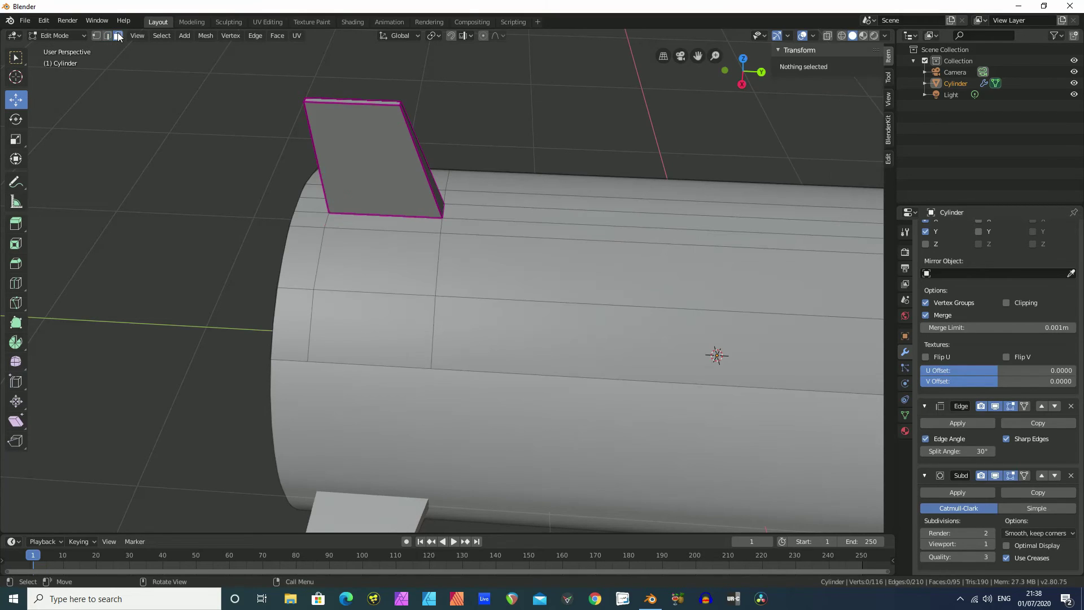
click(380, 102)
drag(349, 74, 464, 523)
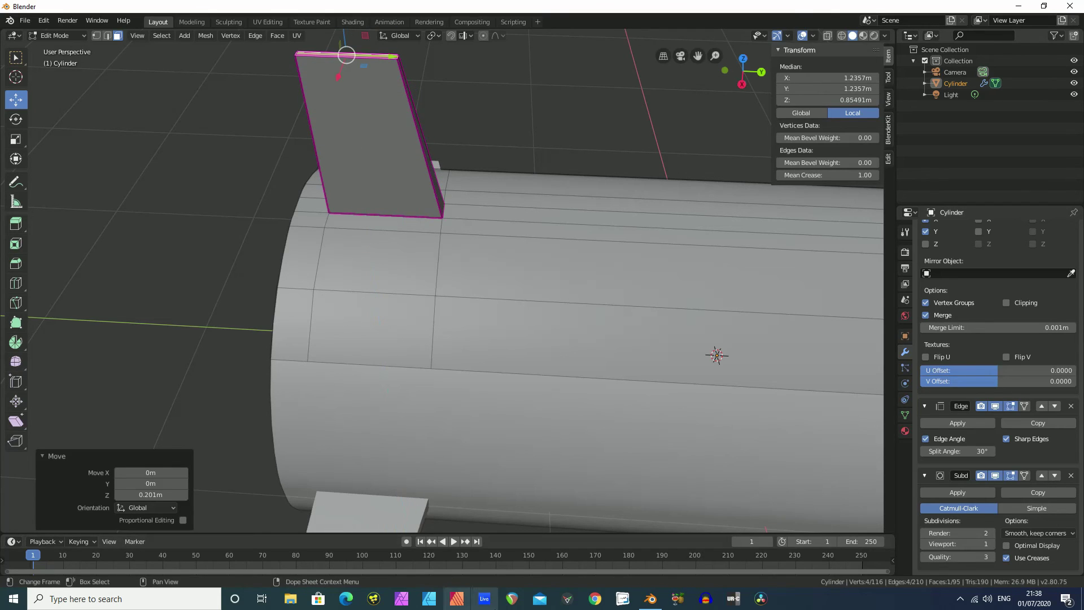
scroll(559, 135, down, 2)
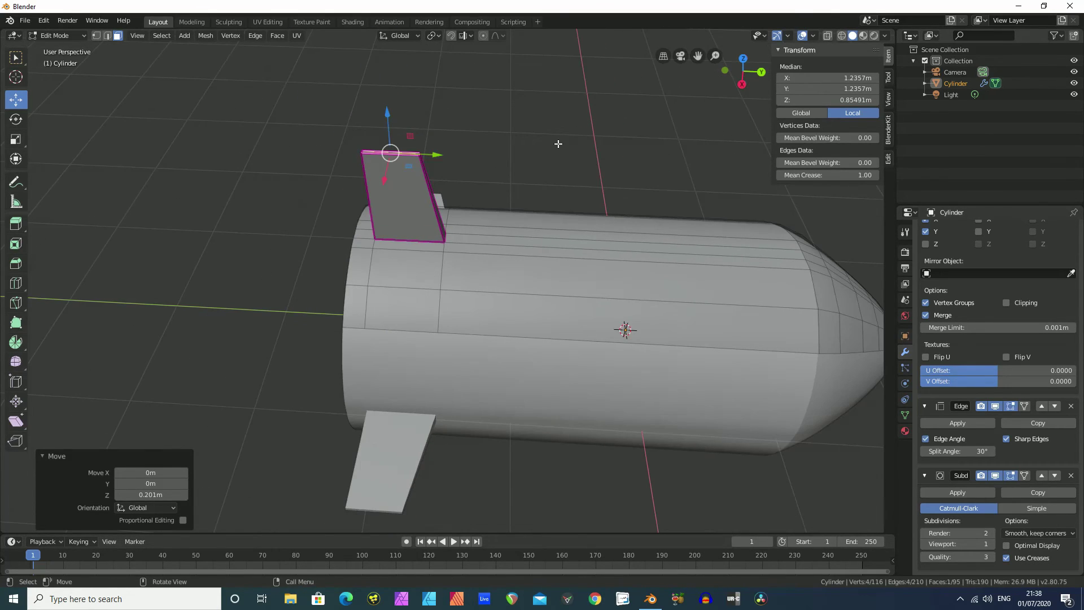
Raise the fin's tip face about another 0.1 m along Z and sweep it about 0.51 m rearward along Y.
scroll(550, 149, down, 1)
mouse_move(403, 148)
mouse_down()
mouse_move(395, 89)
mouse_move(398, 161)
mouse_move(393, 88)
mouse_move(399, 157)
mouse_move(400, 138)
mouse_up()
middle_drag(476, 205, 462, 168)
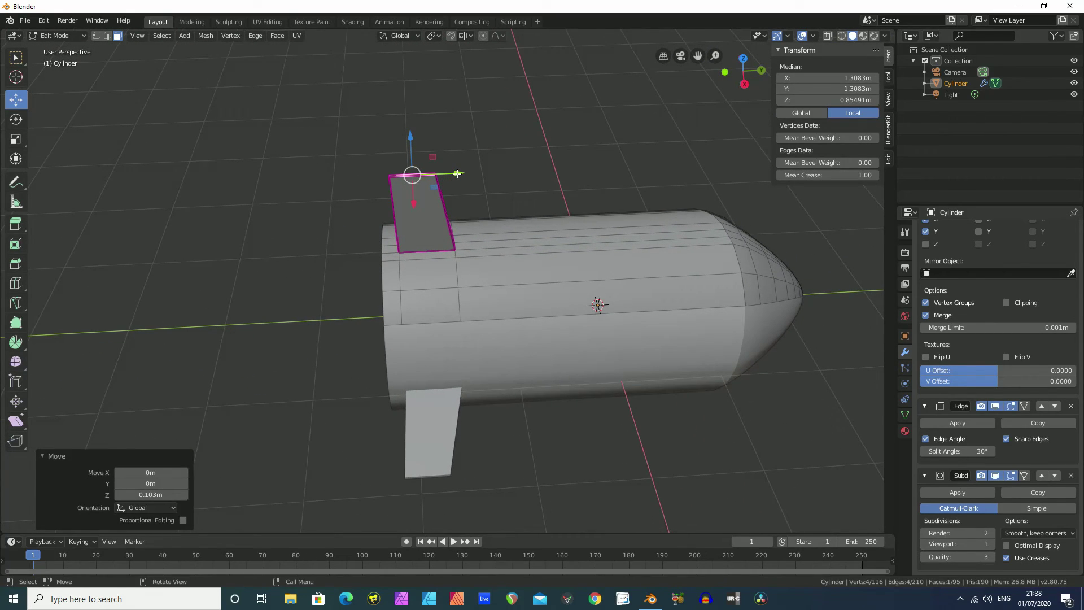
drag(456, 173, 396, 185)
middle_drag(541, 213, 573, 268)
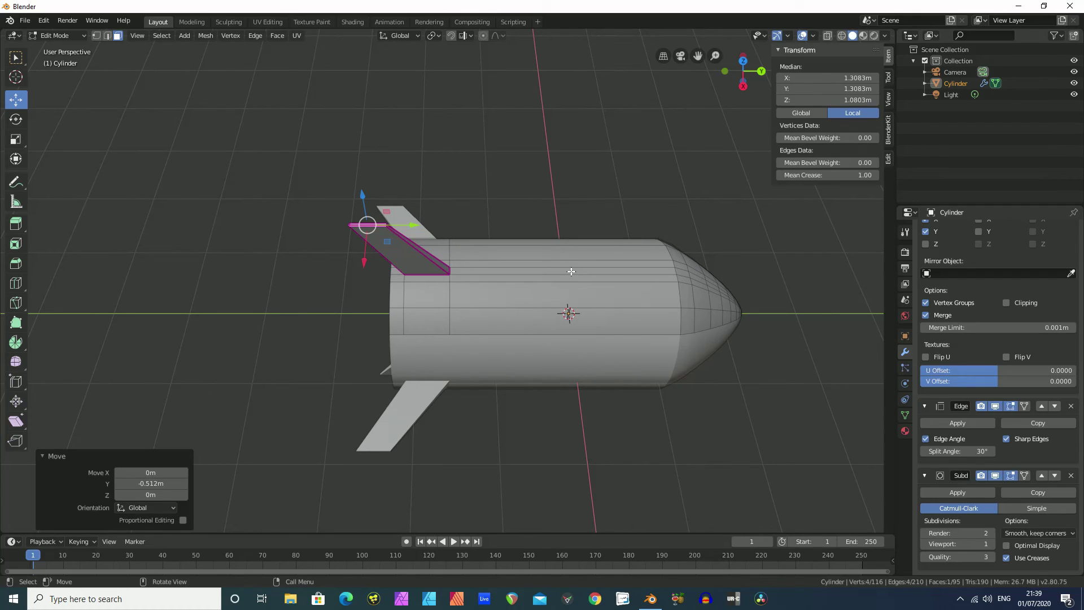
Try to extrude the long narrow body face in front of the fin outward, and undo the extrusion.
alt+click(571, 271)
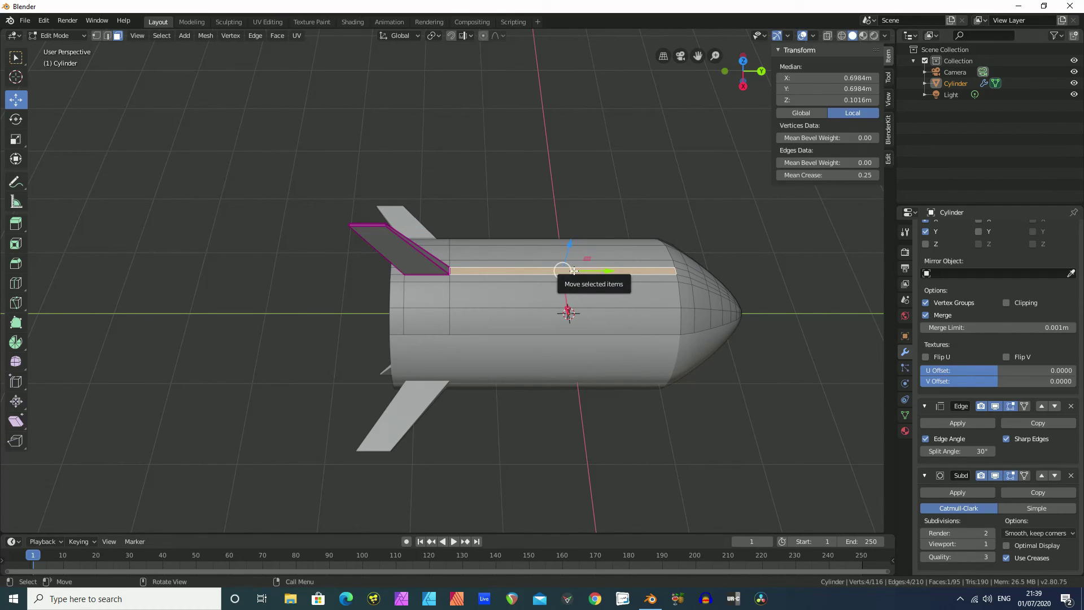
key(e)
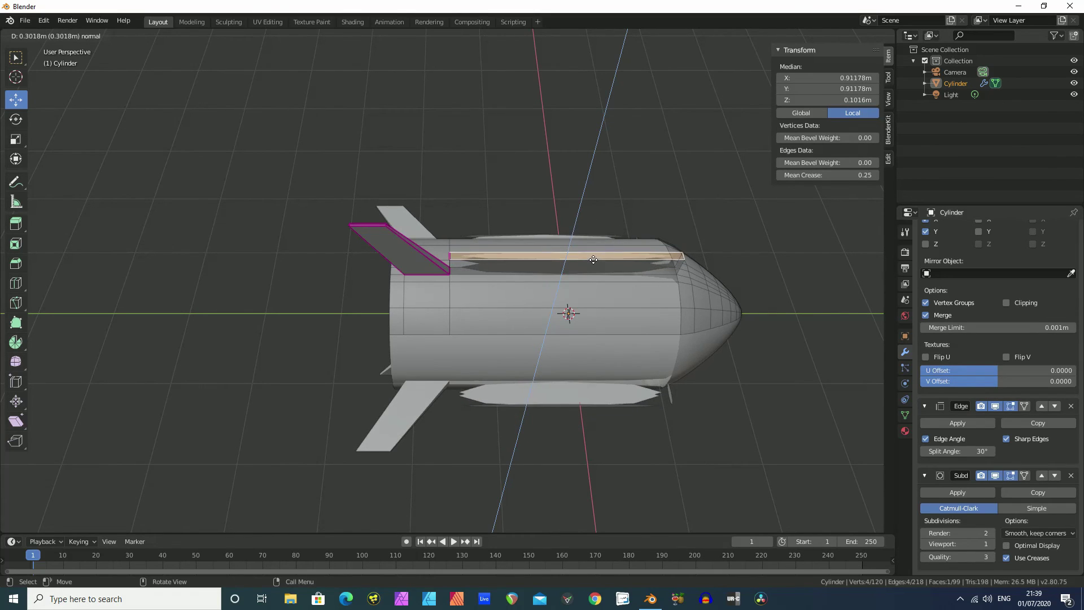
right_click(595, 259)
scroll(677, 255, down, 2)
middle_drag(704, 244, 625, 318)
key(ctrl+z)
Return to Object Mode and examine the whole rocket with its swept-back fins from several angles and distances.
key(Tab)
scroll(529, 294, down, 4)
mouse_move(530, 294)
middle_down()
mouse_move(481, 293)
mouse_move(500, 398)
mouse_move(528, 278)
mouse_move(519, 297)
middle_up()
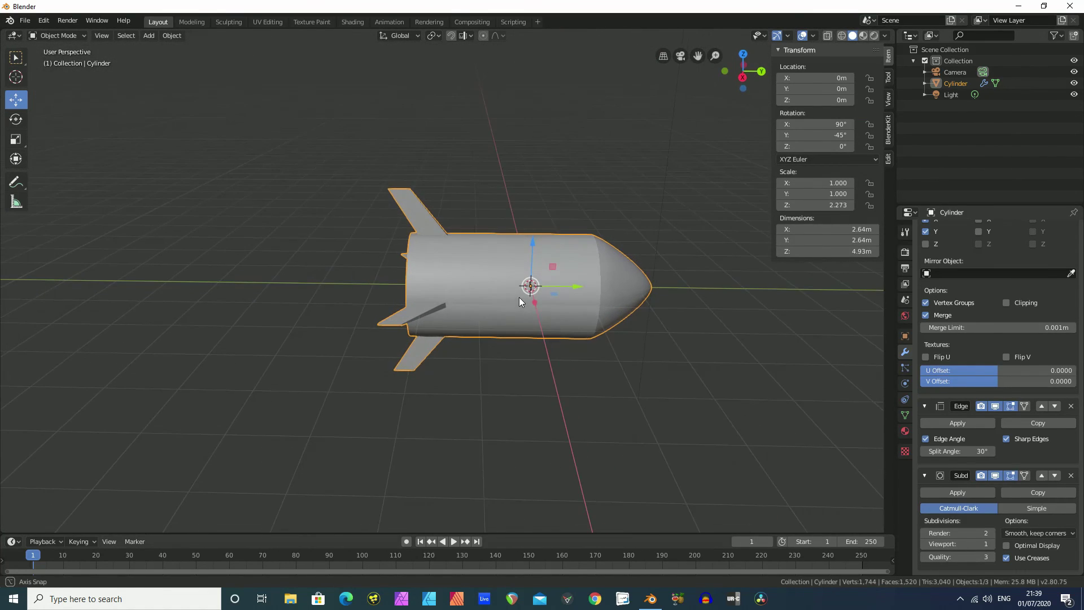
scroll(519, 297, down, 3)
scroll(543, 307, up, 6)
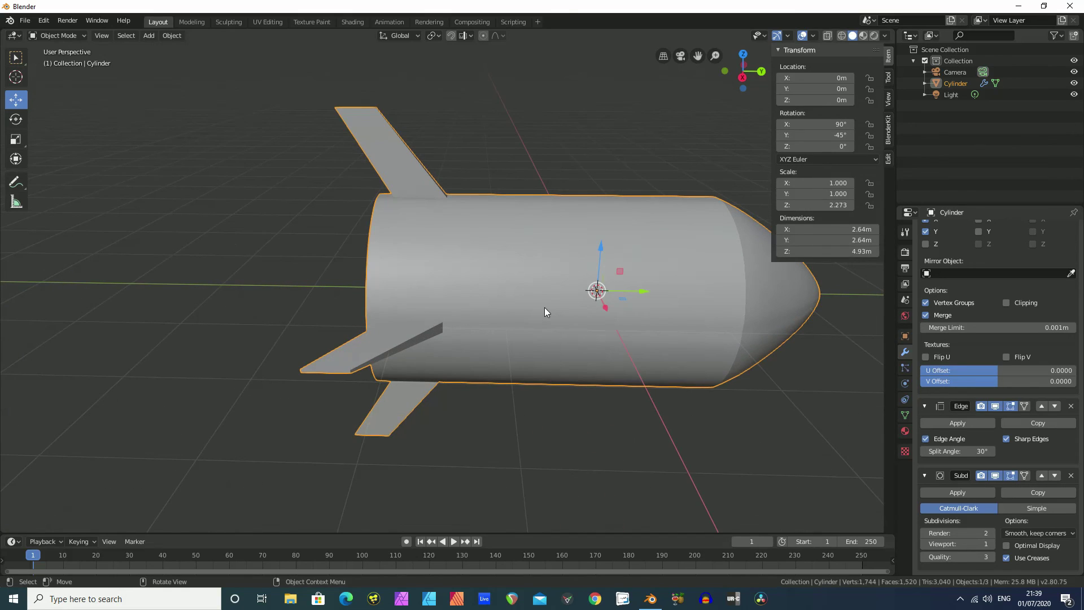
shift+middle_drag(584, 303, 435, 269)
scroll(489, 304, up, 2)
scroll(488, 303, down, 2)
scroll(409, 249, down, 2)
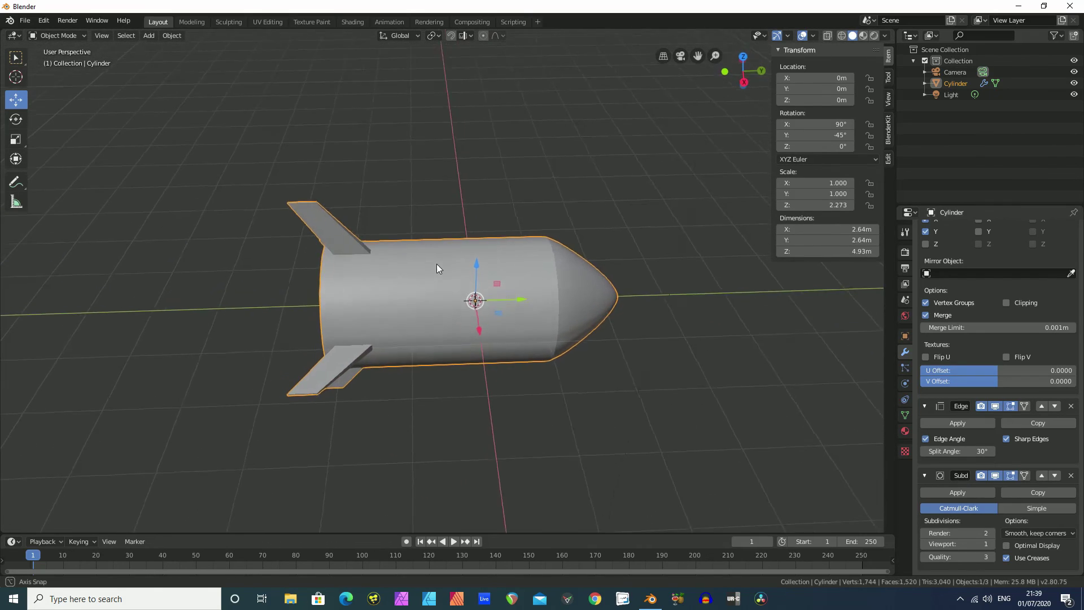
scroll(443, 260, up, 4)
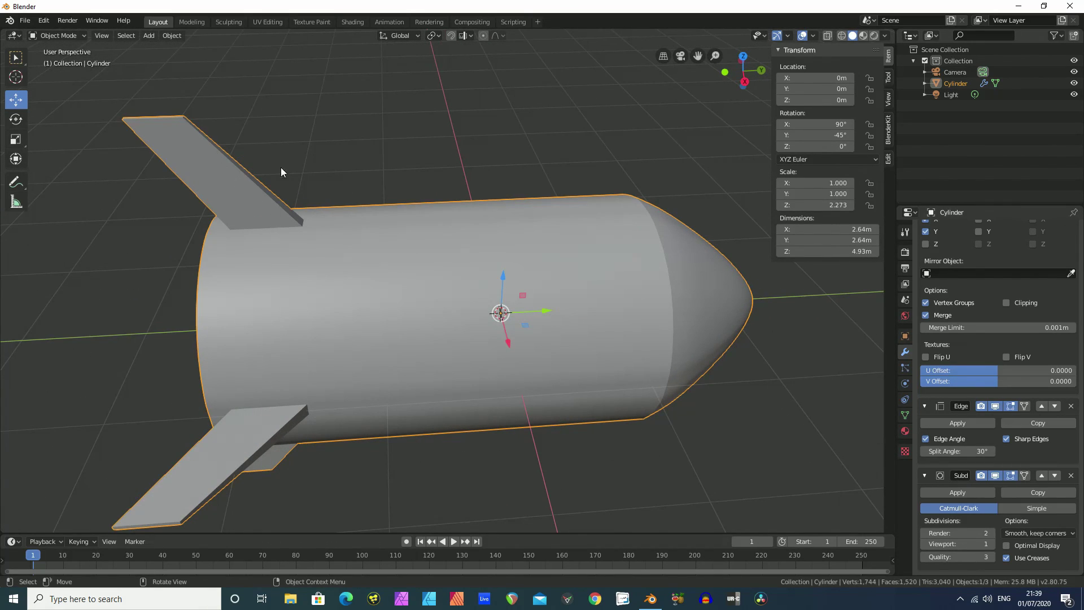
scroll(592, 310, down, 3)
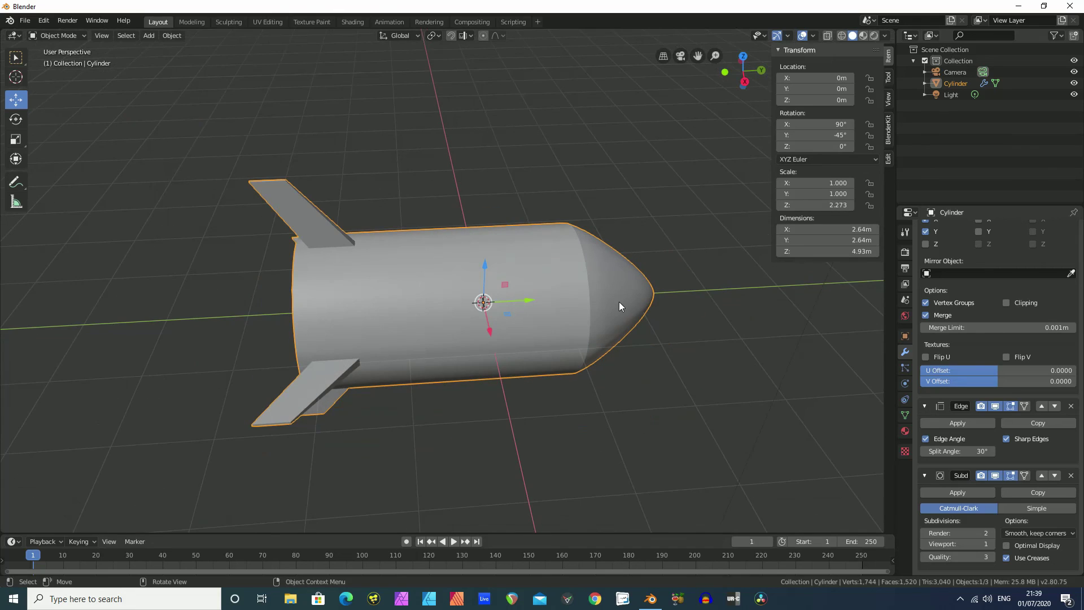
middle_drag(594, 310, 521, 252)
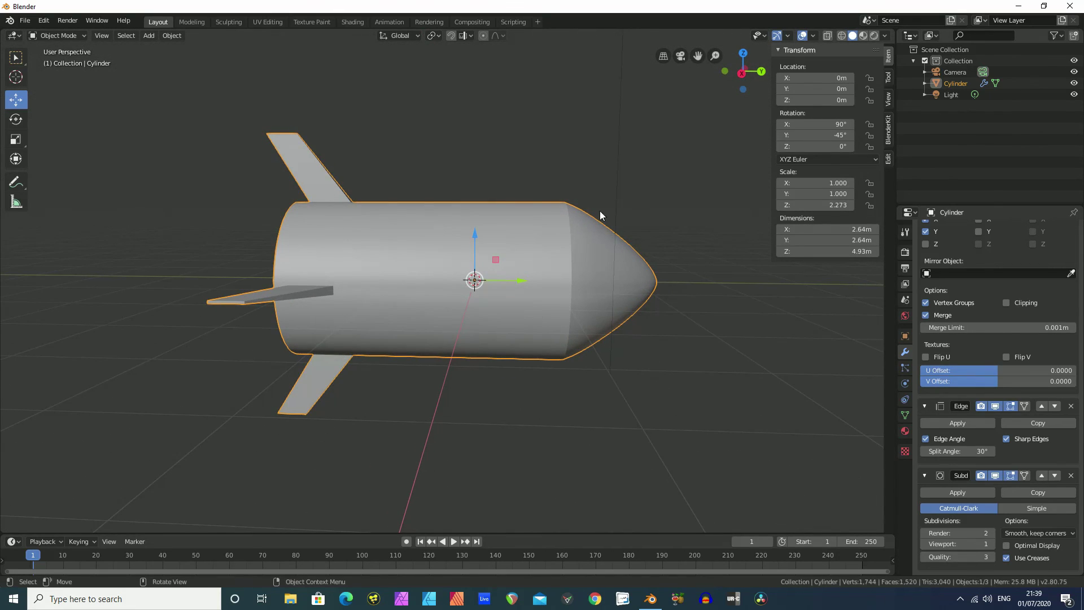